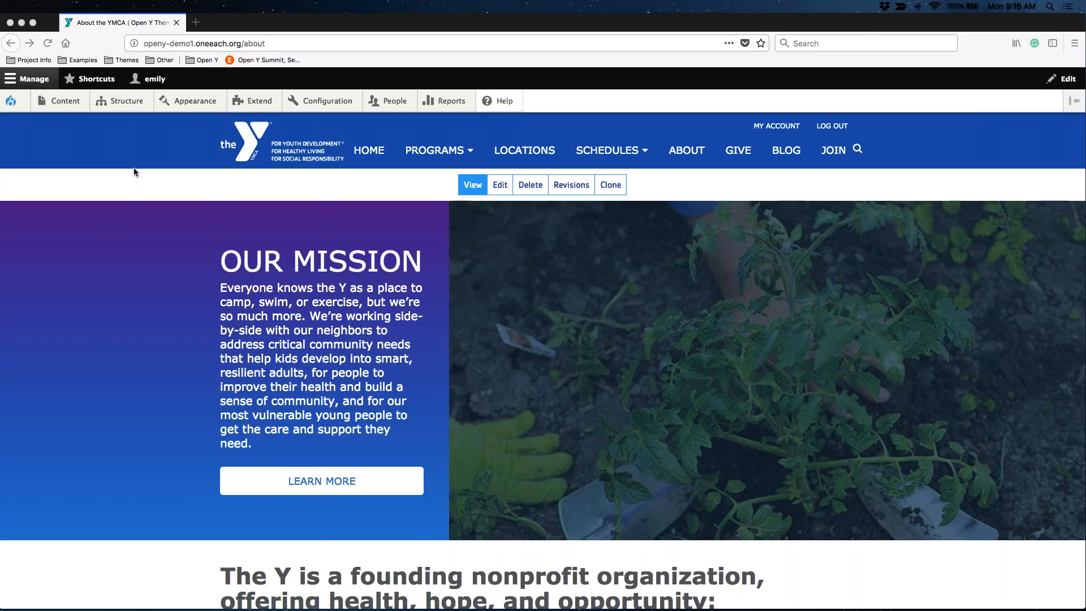
Start creating a new Landing Page content item.
mouse_move(68, 104)
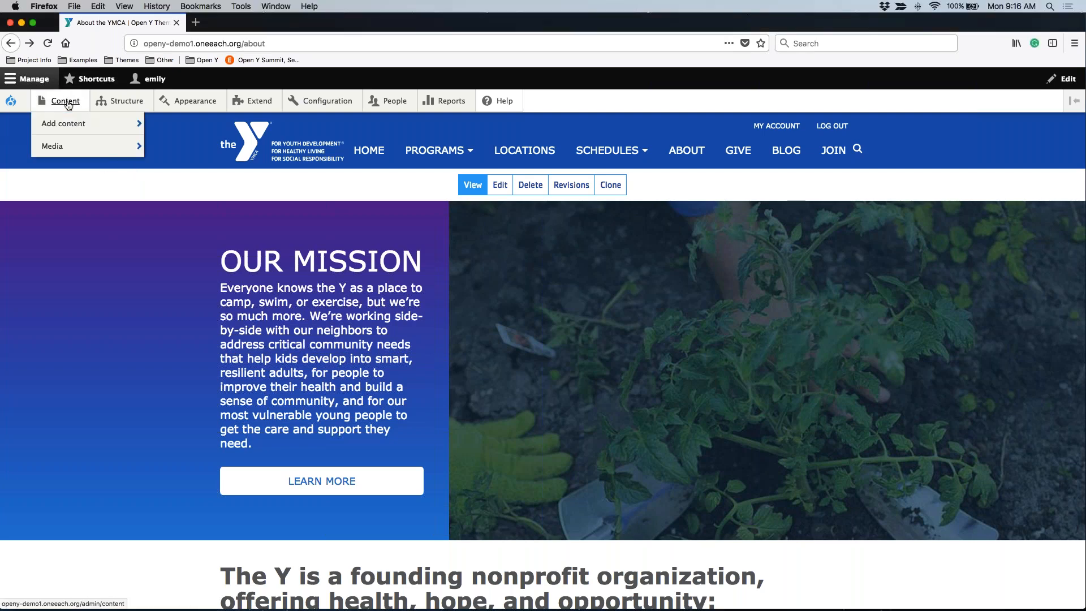
mouse_move(61, 128)
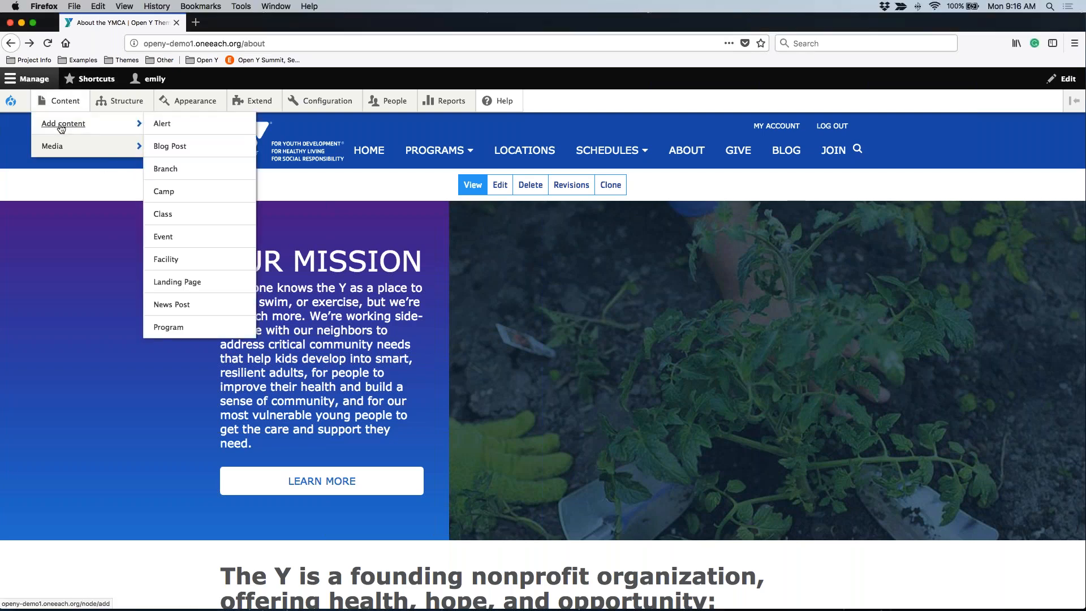
left_click(194, 286)
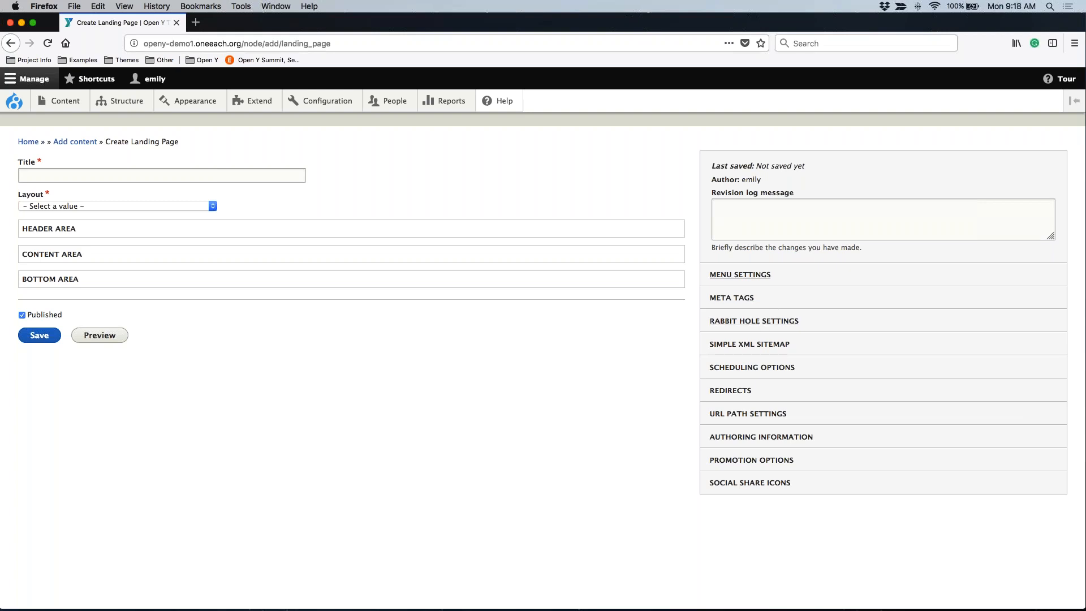
Provide a menu link for the page and review its title, description and parent item options.
left_click(726, 279)
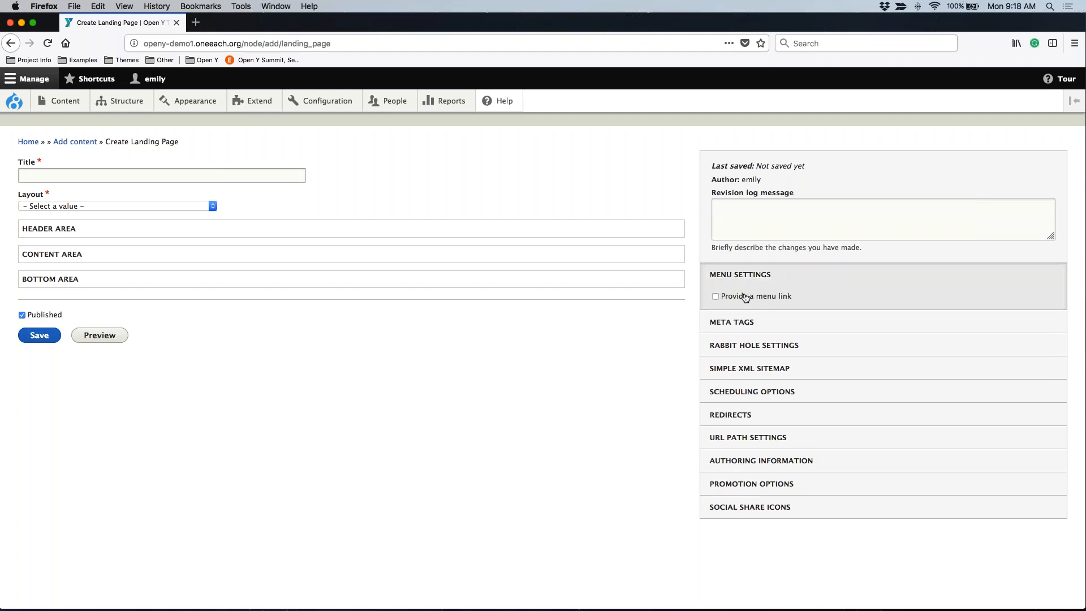
left_click(734, 298)
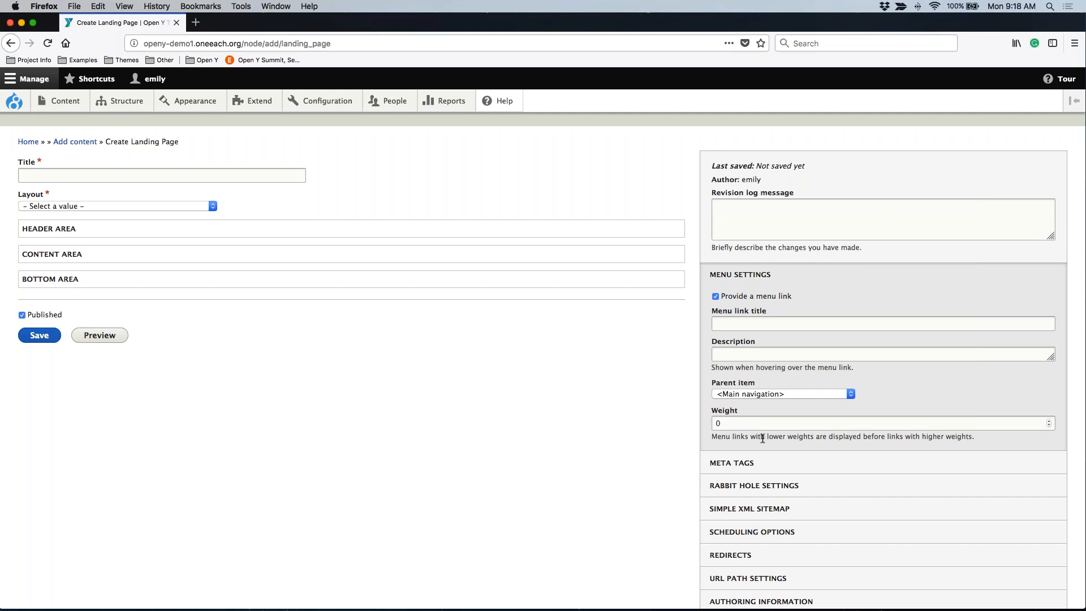
left_click(728, 323)
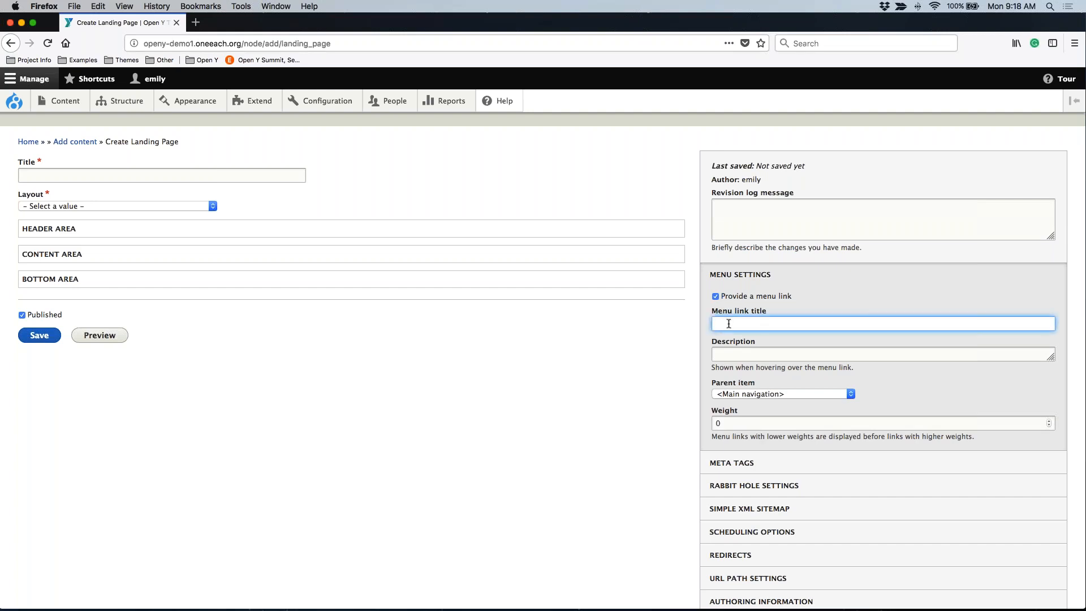
left_click(735, 355)
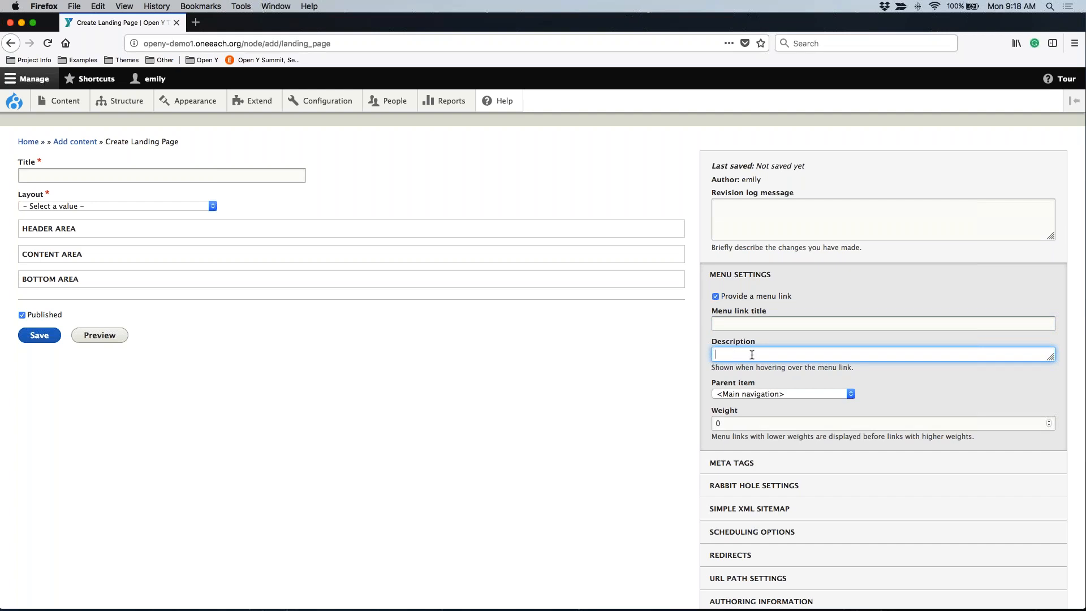
left_click(737, 394)
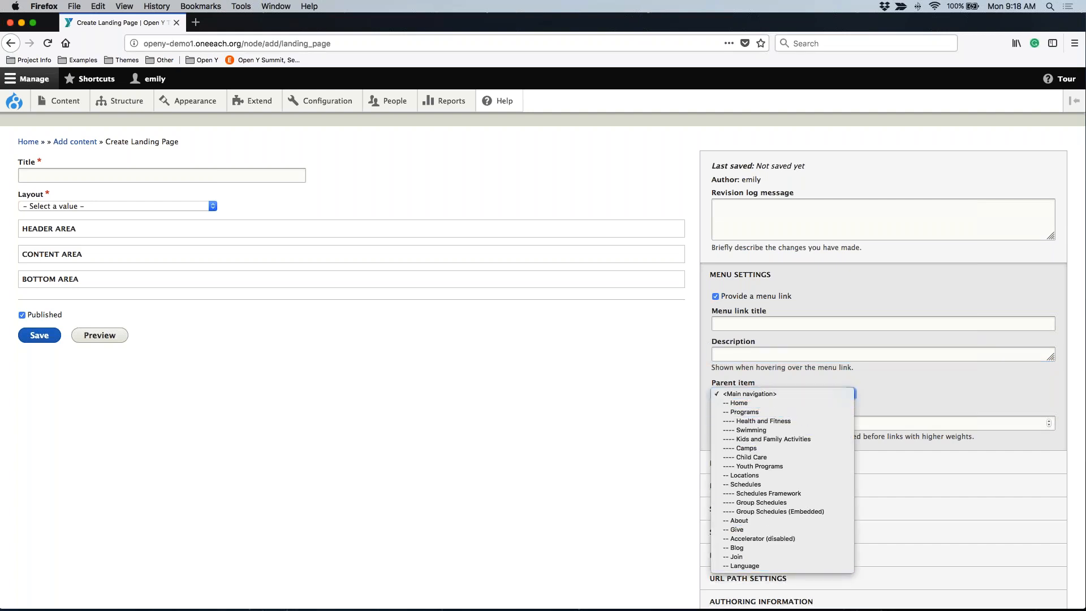
left_click(900, 379)
scroll(900, 379, "down", 3)
scroll(901, 378, "down", 1)
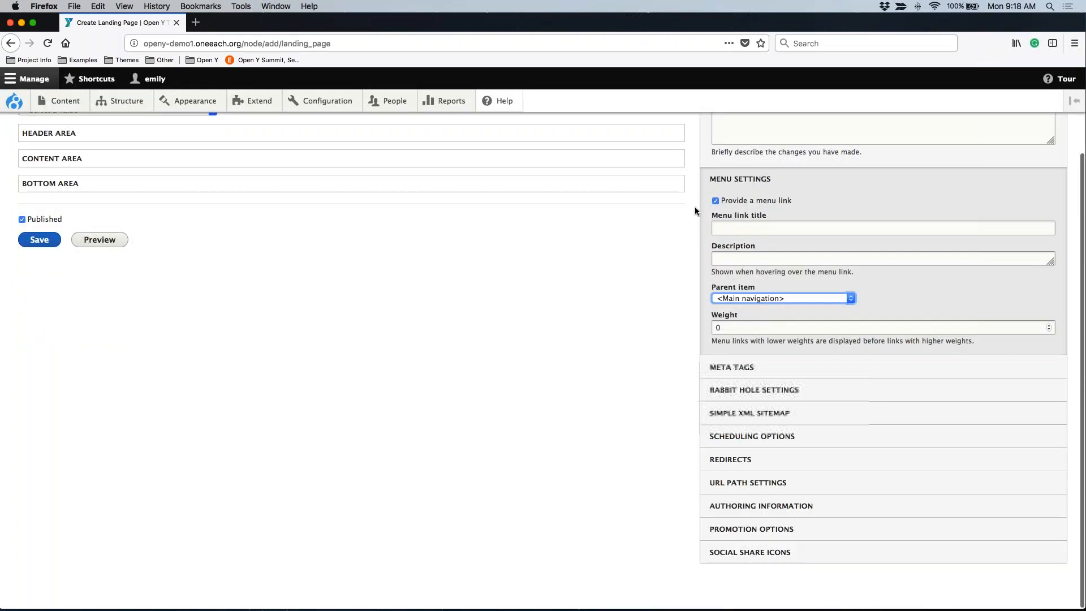
Examine the page's meta tag settings, including the basic tags, and collapse the section again.
left_click(736, 366)
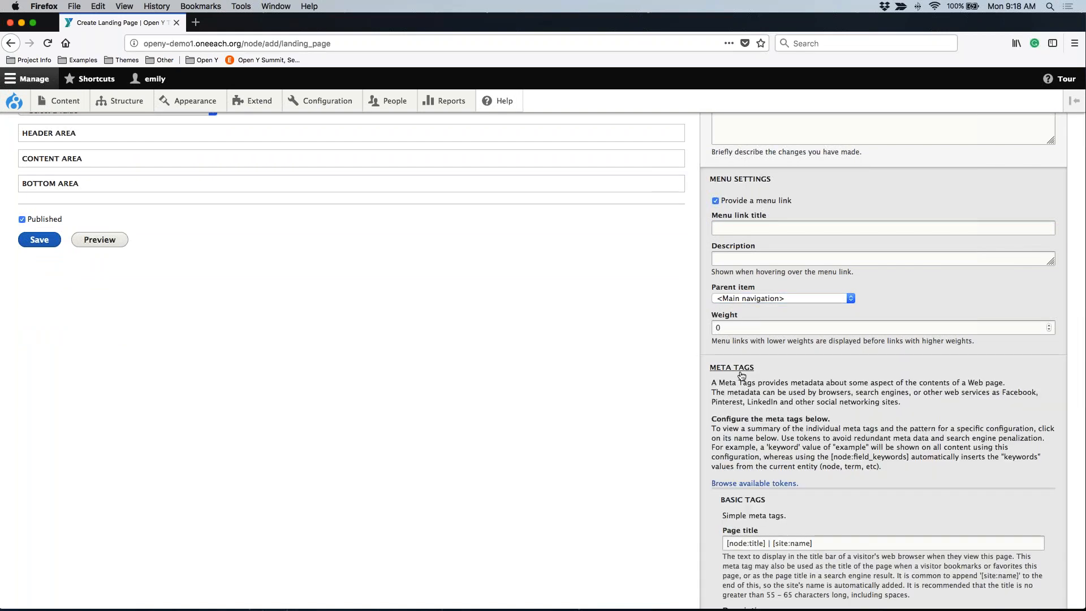
scroll(728, 396, "down", 5)
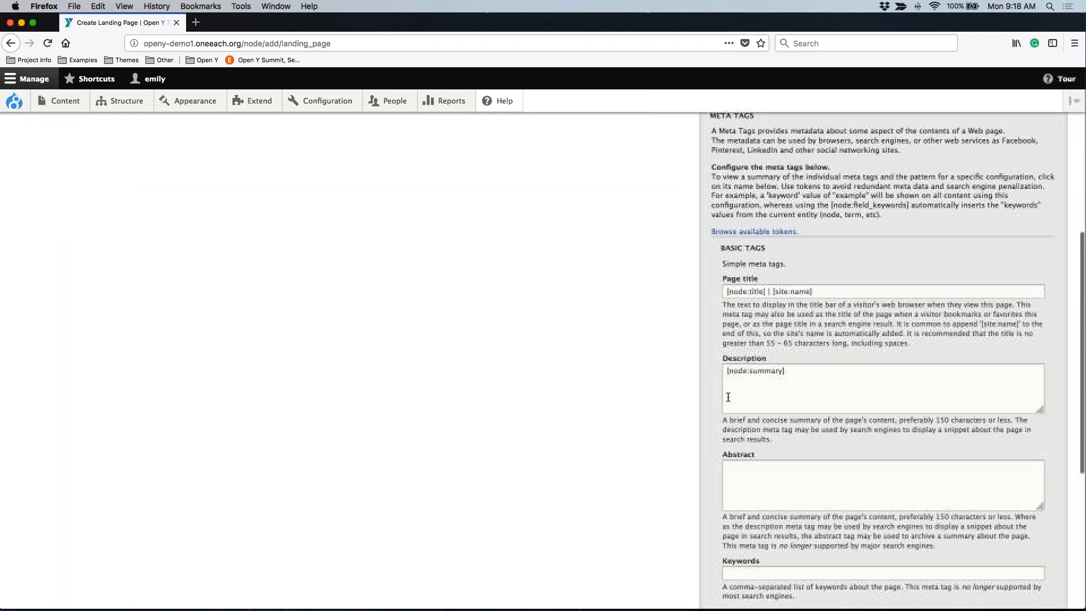
scroll(728, 396, "up", 1)
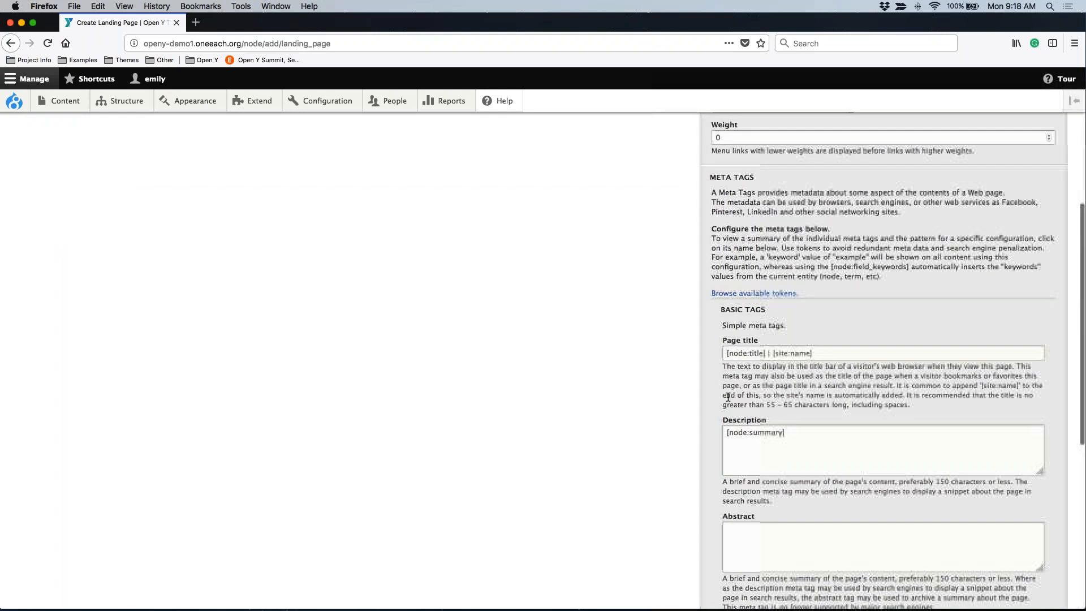
left_click(726, 183)
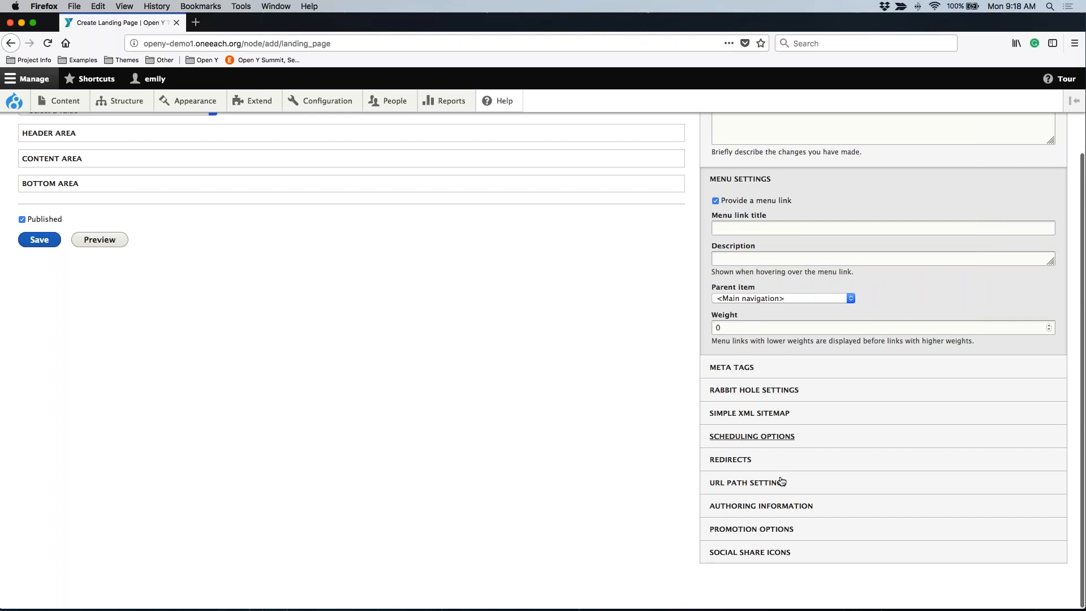
Examine the scheduling options and the calendar for the publish-on date, leaving the date blank.
left_click(727, 436)
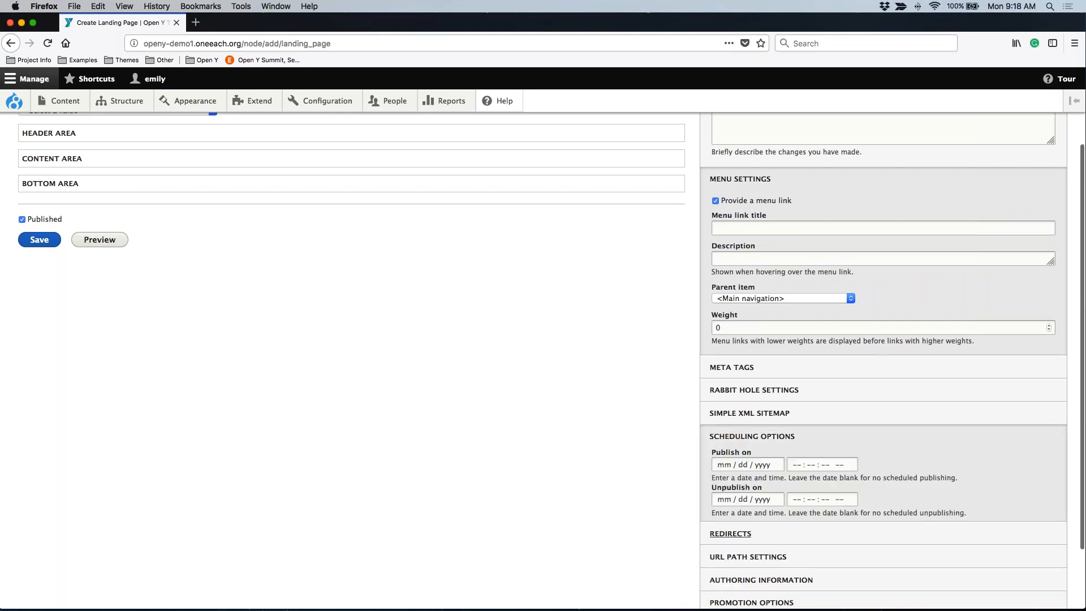
scroll(701, 492, "down", 3)
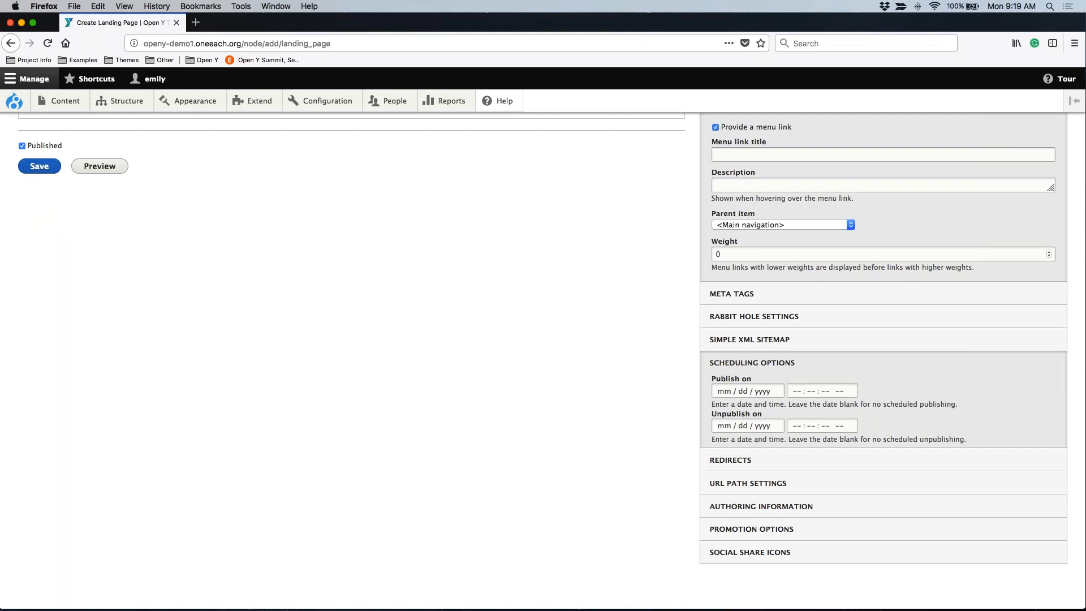
left_click(721, 391)
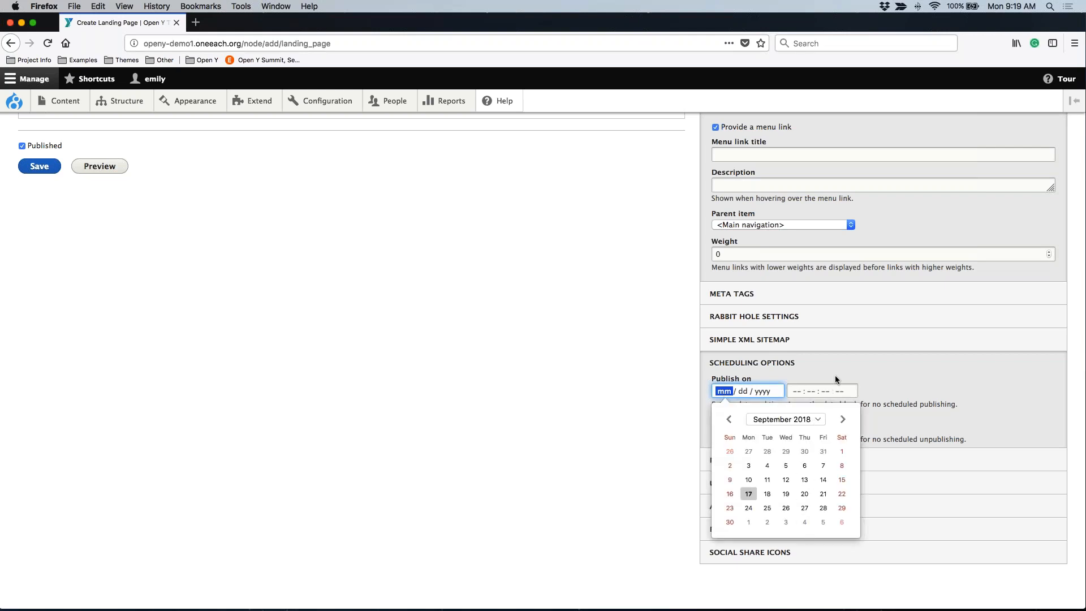
left_click(933, 362)
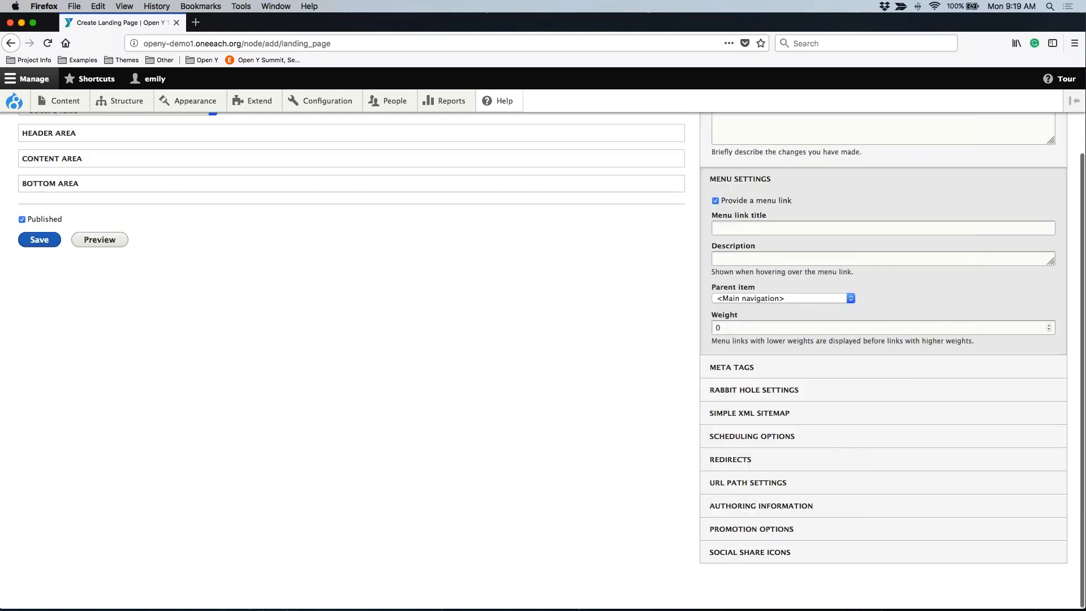
Try setting the AM part of the publish-on time in the scheduling options.
left_click(752, 436)
left_click(798, 465)
left_click(818, 467)
left_click(825, 464)
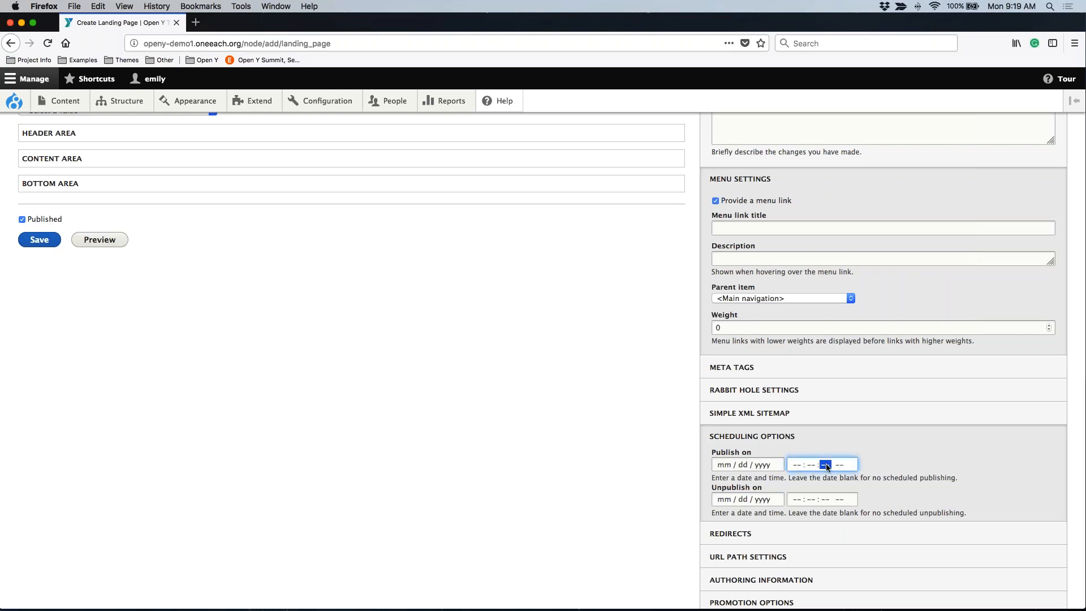
scroll(825, 467, "down", 2)
left_click(840, 415)
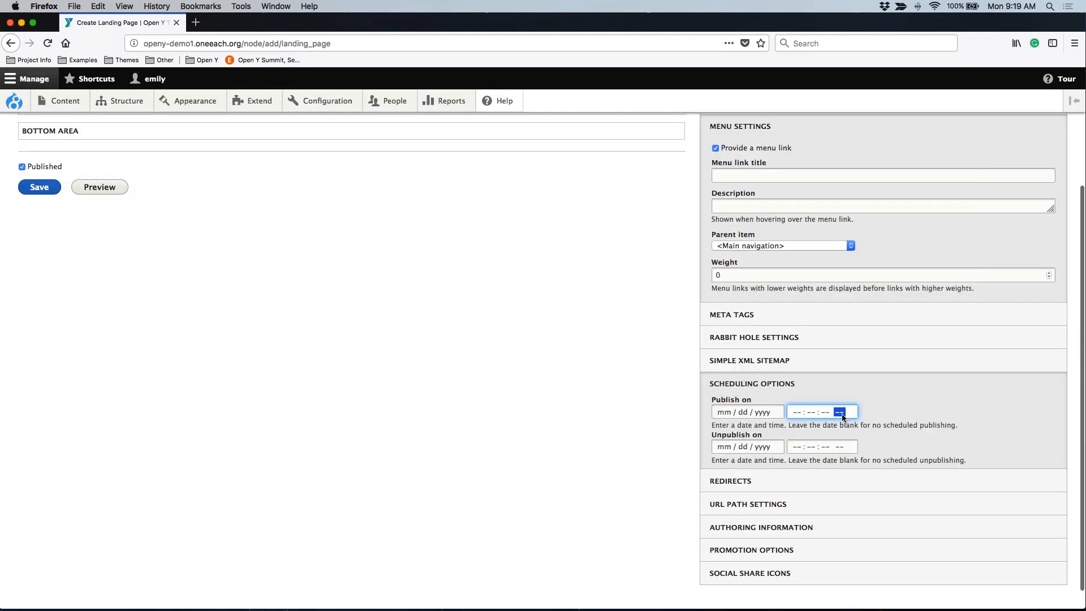
type("a")
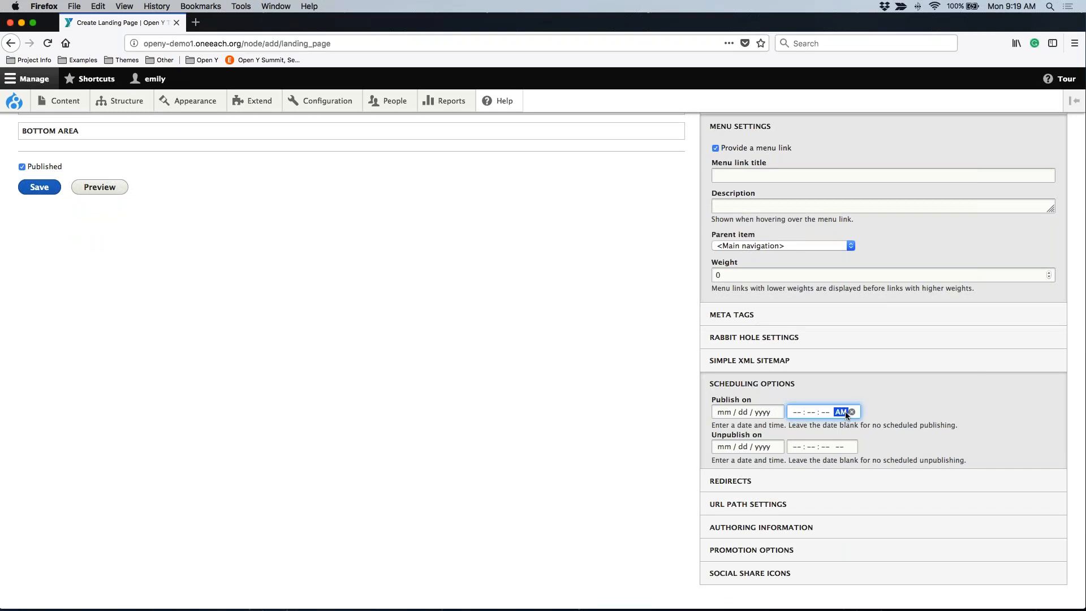
Try turning off automatic URL alias generation to allow a custom alias, restore it and collapse the URL path settings.
scroll(852, 412, "down", 1)
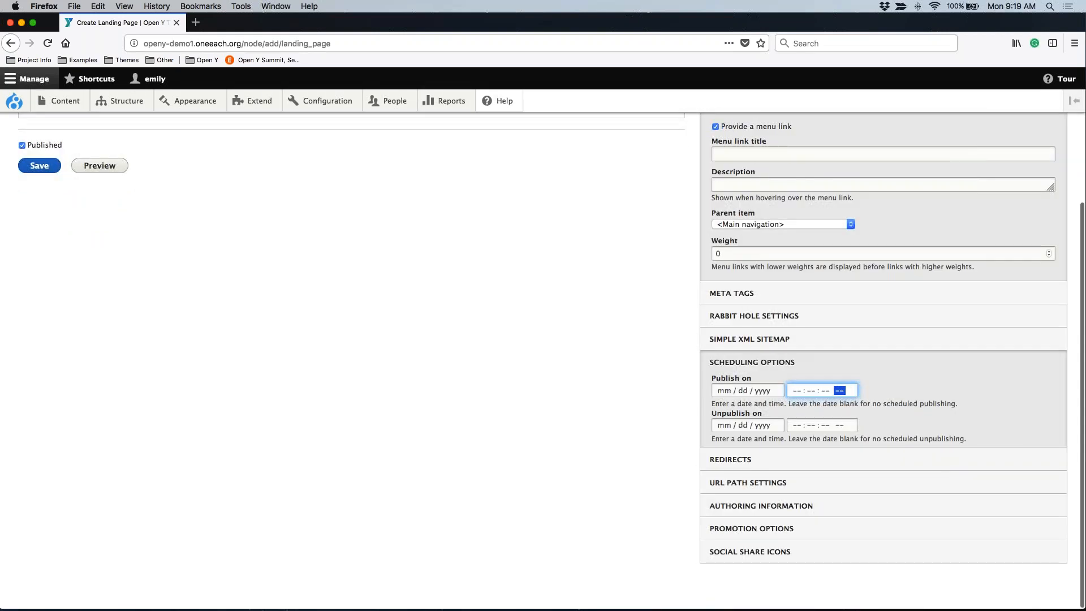
left_click(730, 480)
scroll(790, 448, "down", 1)
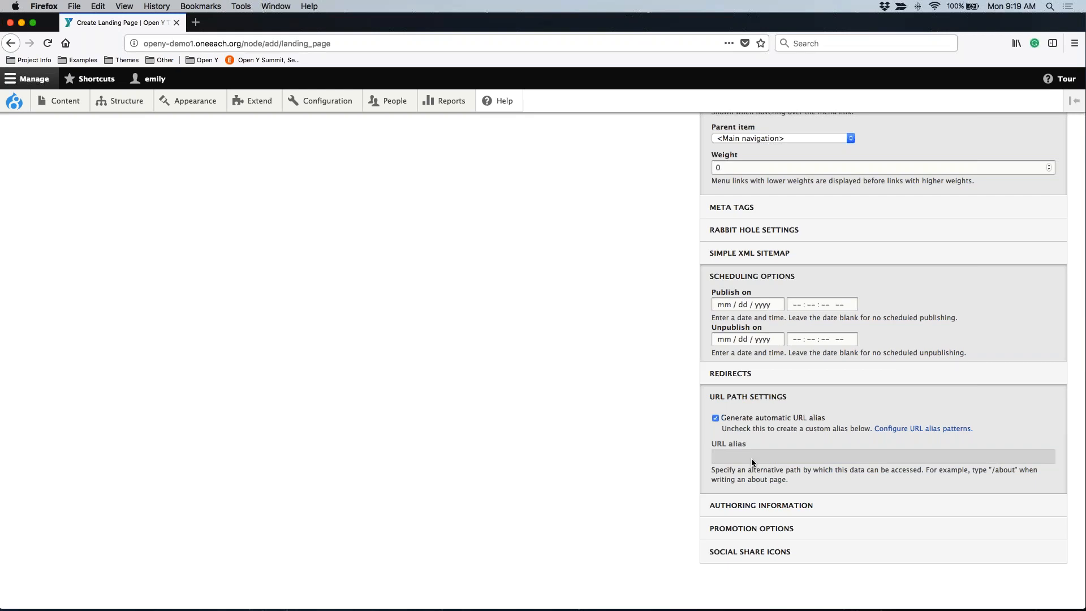
left_click(715, 417)
left_click(752, 456)
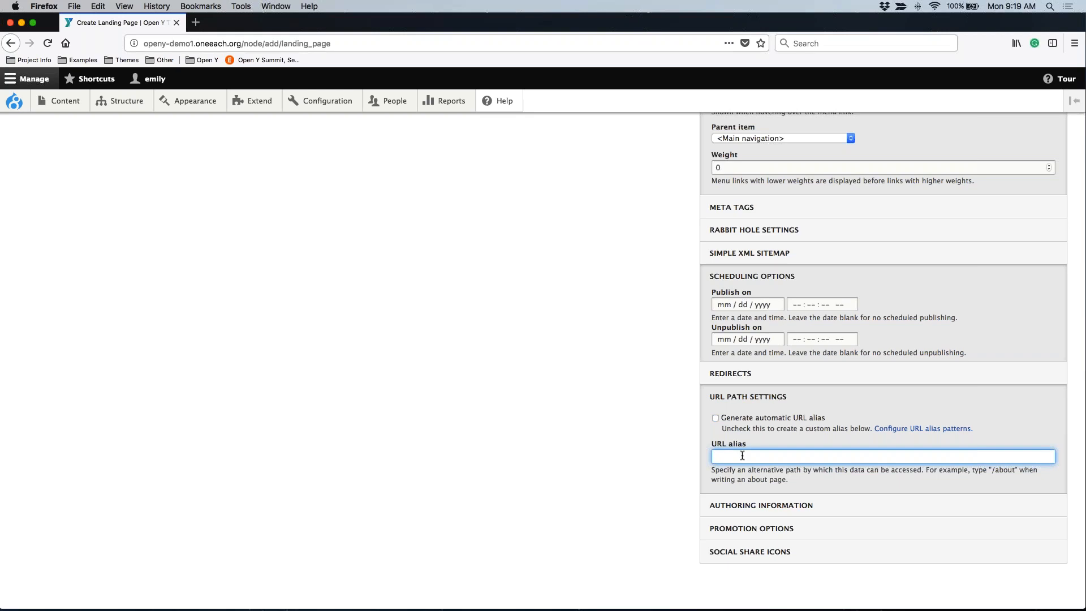
left_click(724, 420)
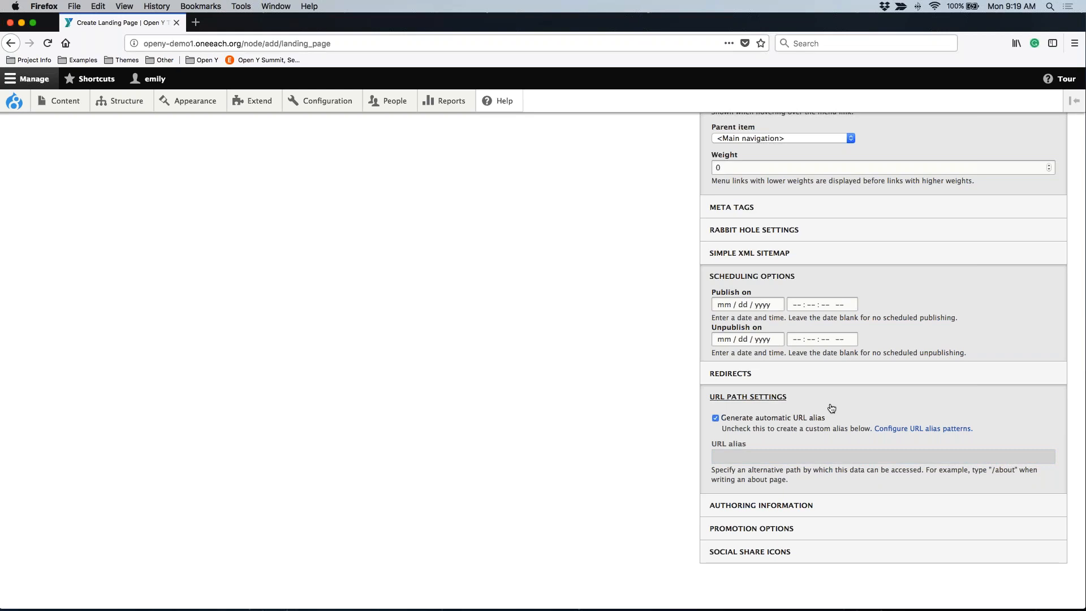
left_click(765, 399)
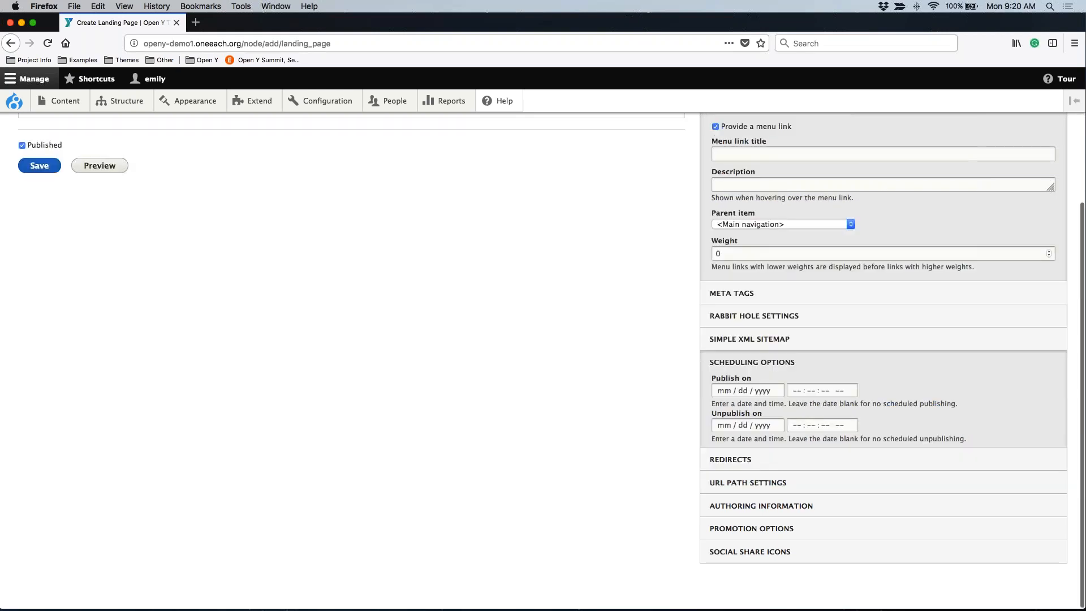
Examine the authoring information, including the author and authored-on date, and collapse the section.
left_click(739, 505)
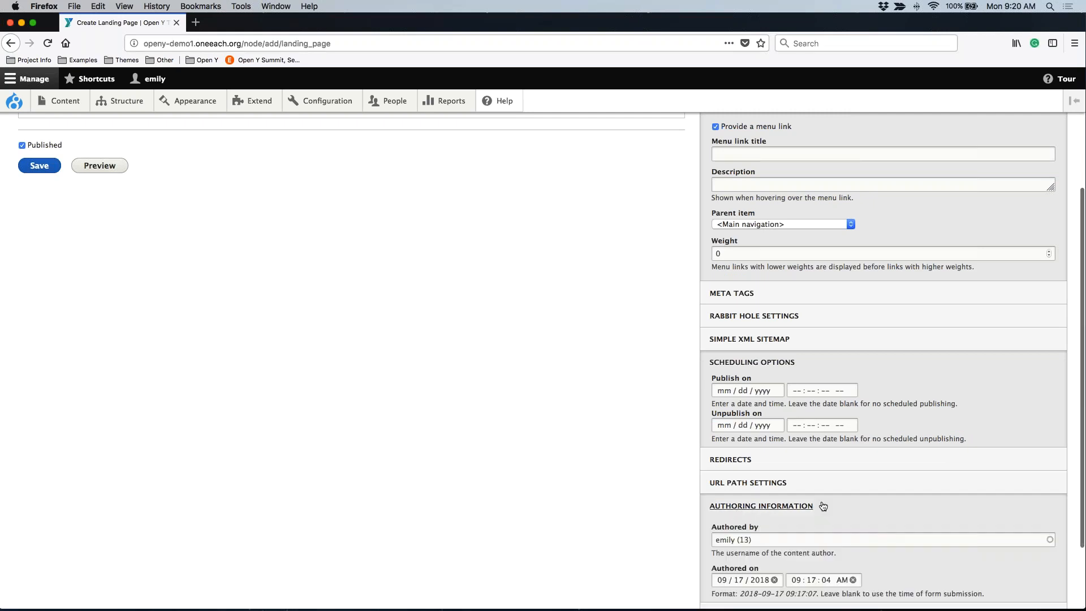
scroll(822, 506, "down", 3)
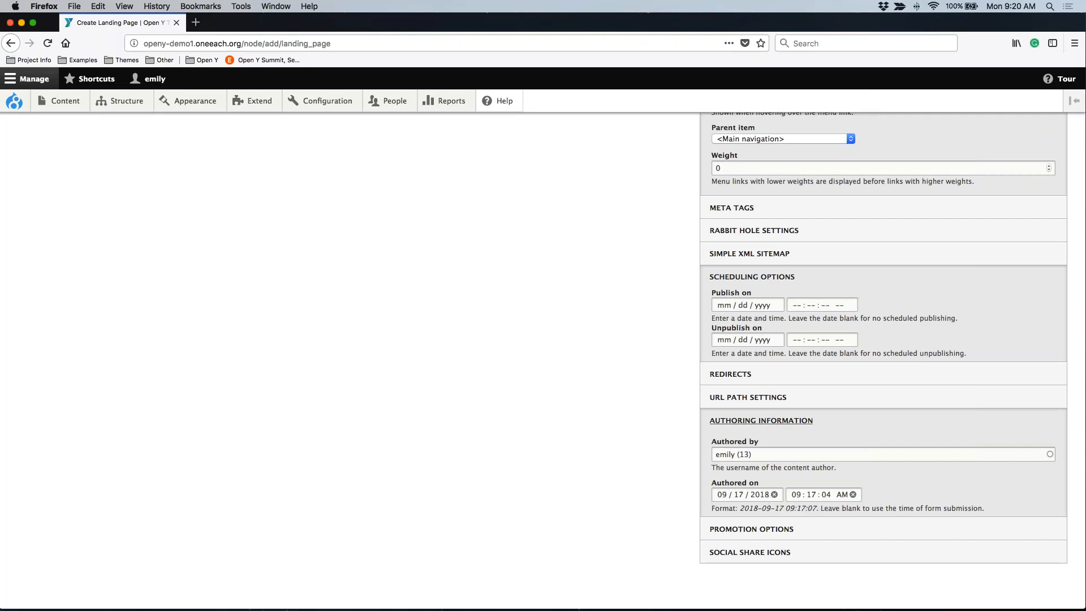
left_click(740, 420)
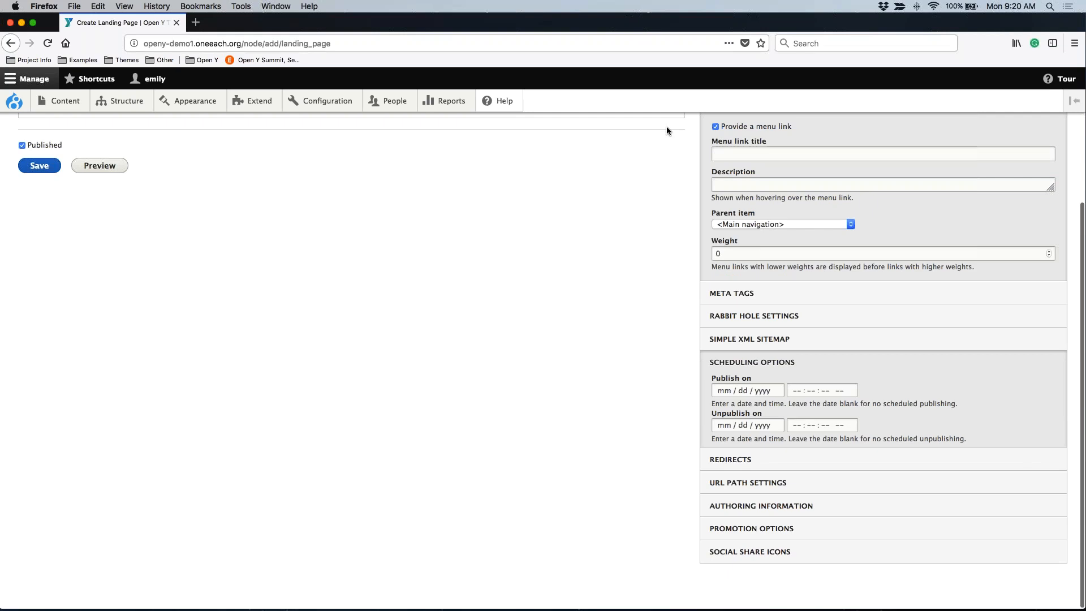
Collapse the scheduling options and menu settings sections.
scroll(666, 126, "up", 2)
left_click(741, 416)
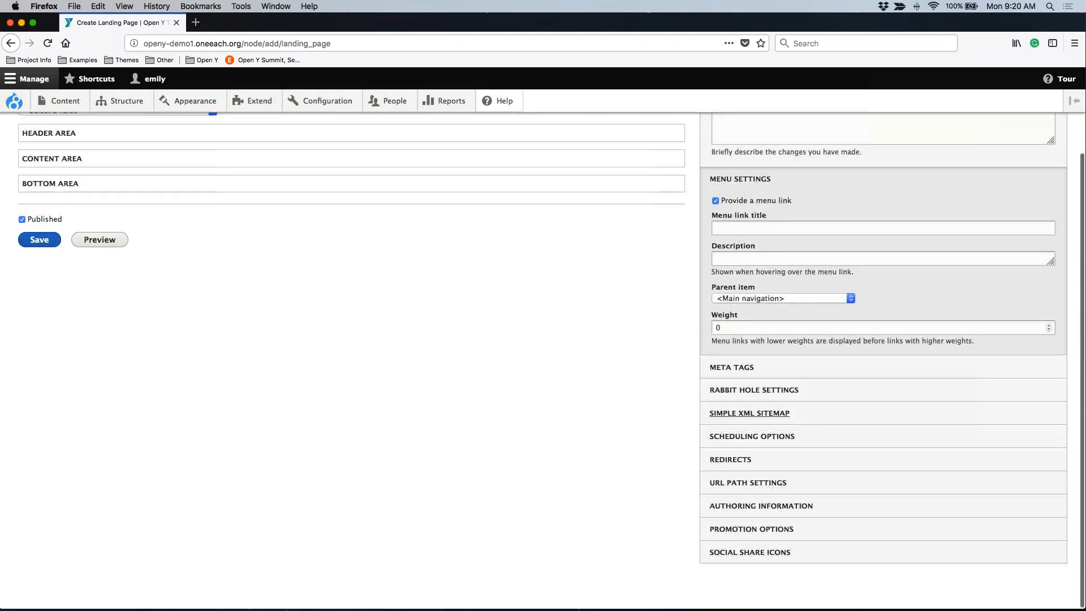
scroll(742, 421, "up", 3)
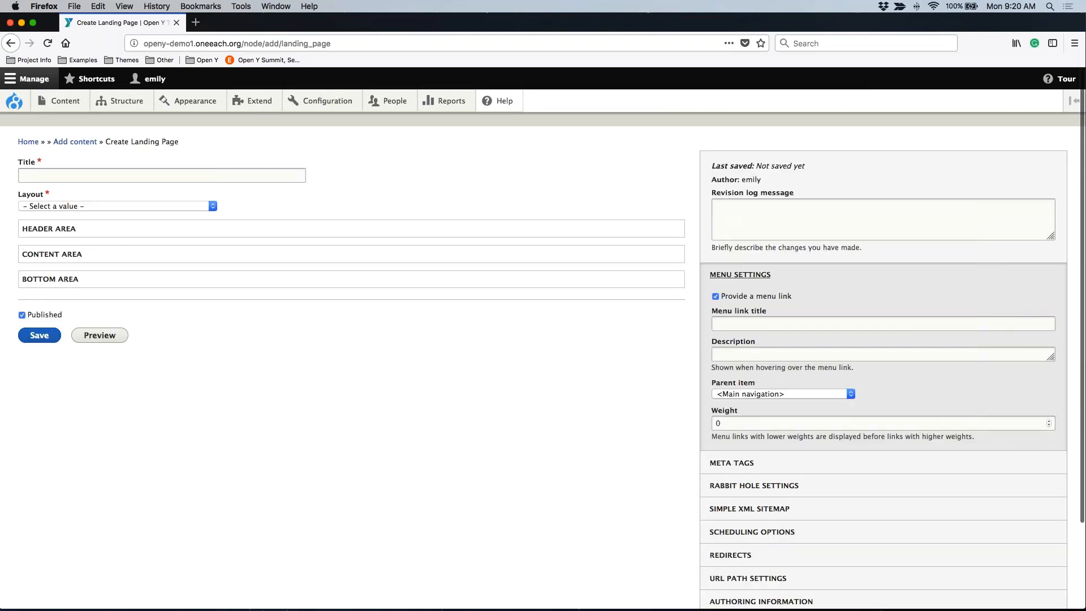
left_click(740, 275)
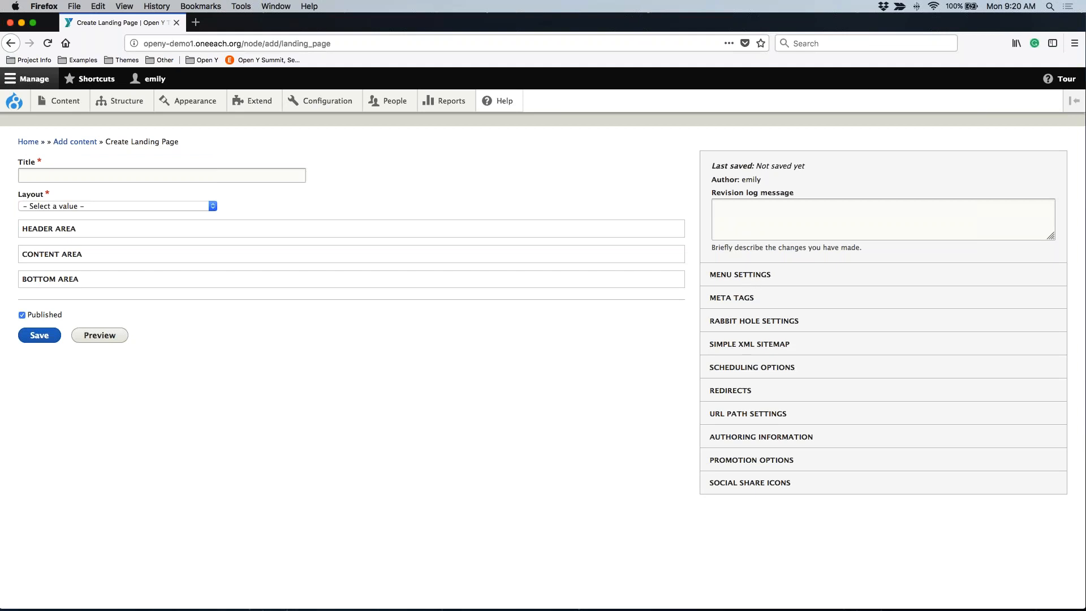
Title the landing page "New Page" and set its layout to Two Columns.
left_click(161, 175)
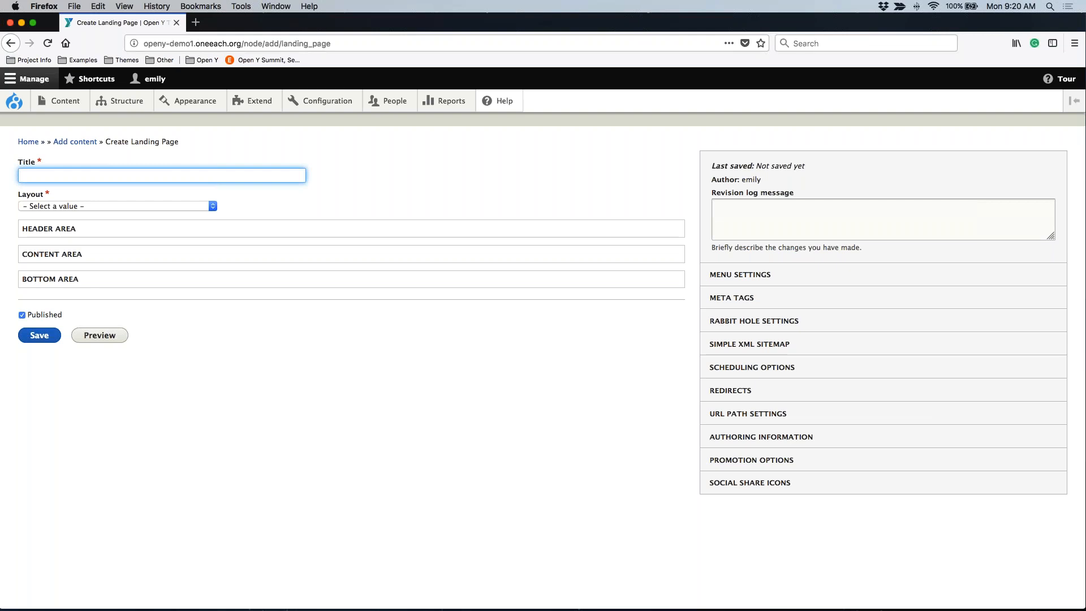
type("New Page")
left_click(75, 205)
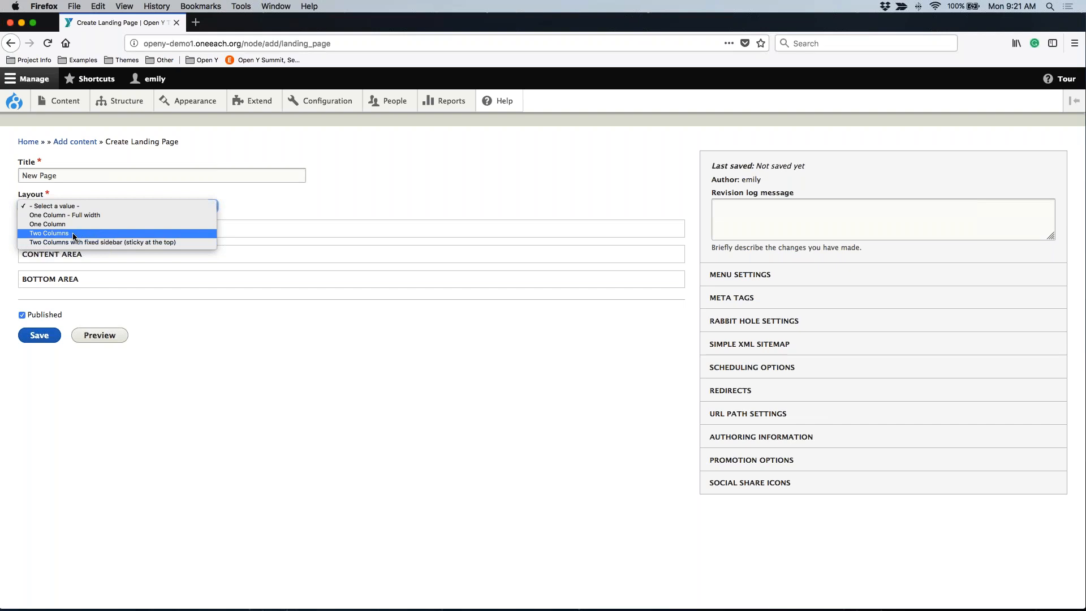
left_click(73, 235)
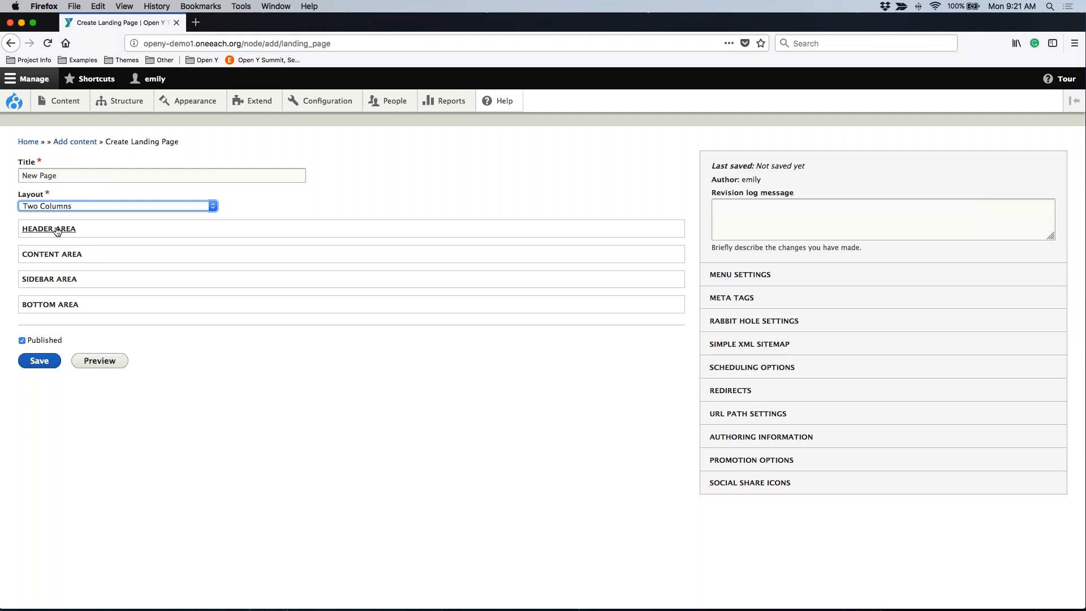
Change the page layout to One Column and expand the header, content and bottom areas.
left_click(36, 206)
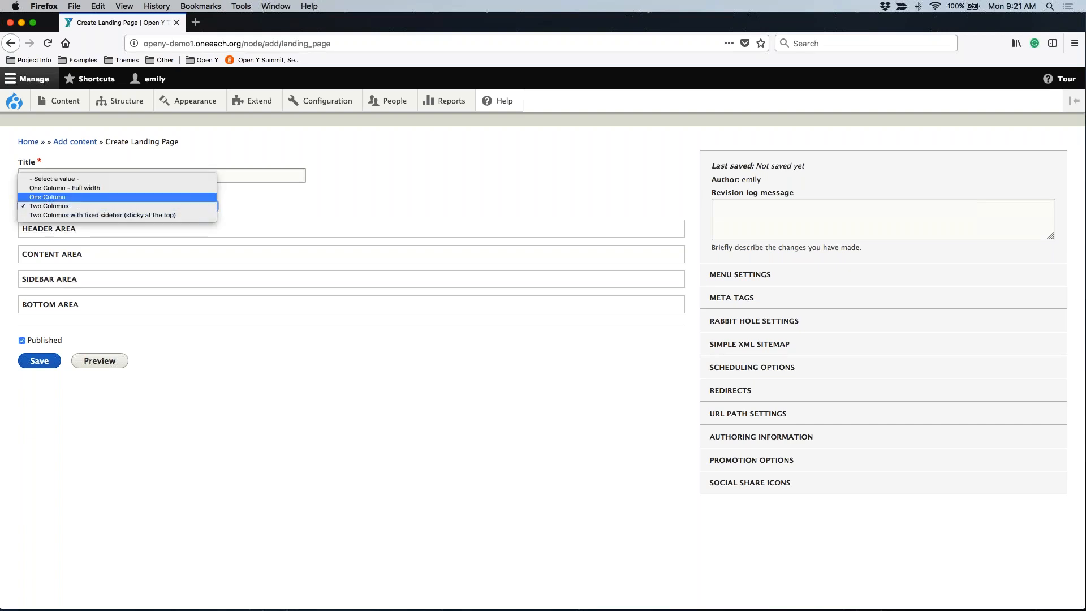
left_click(36, 196)
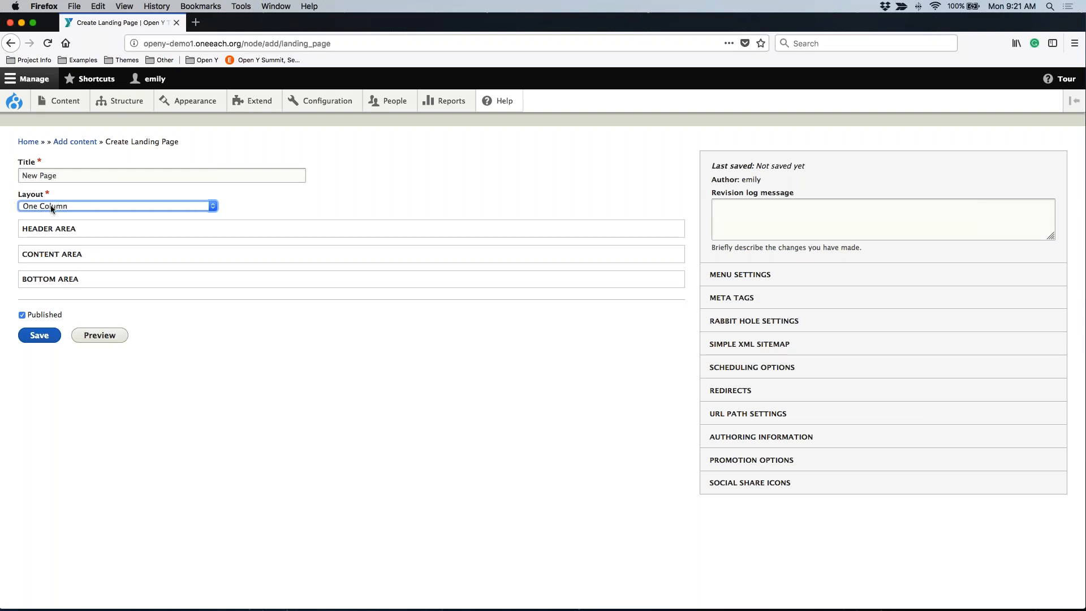
left_click(69, 229)
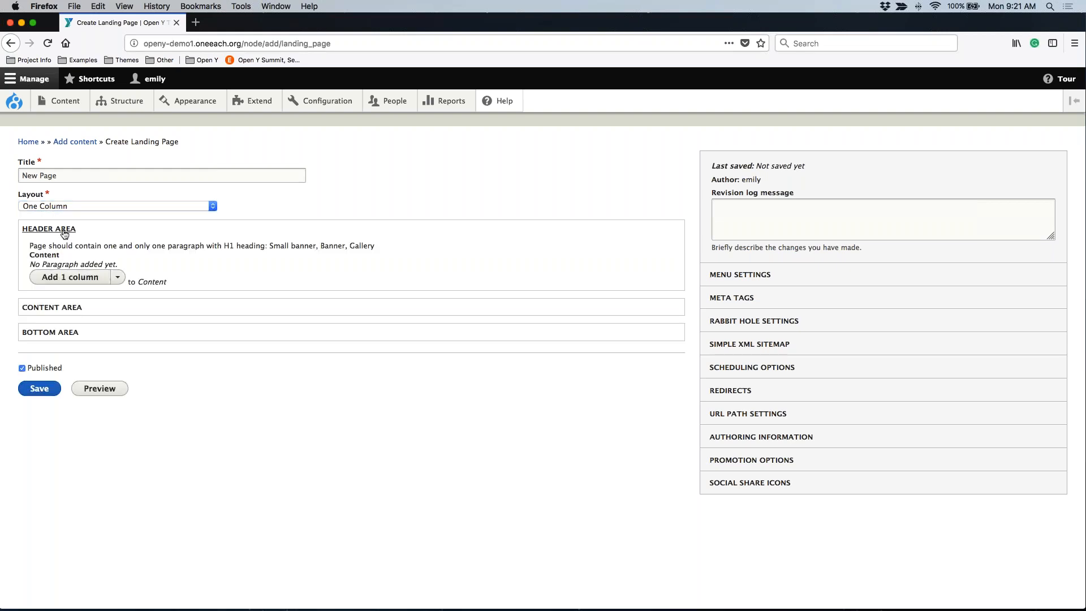
left_click(62, 315)
left_click(49, 390)
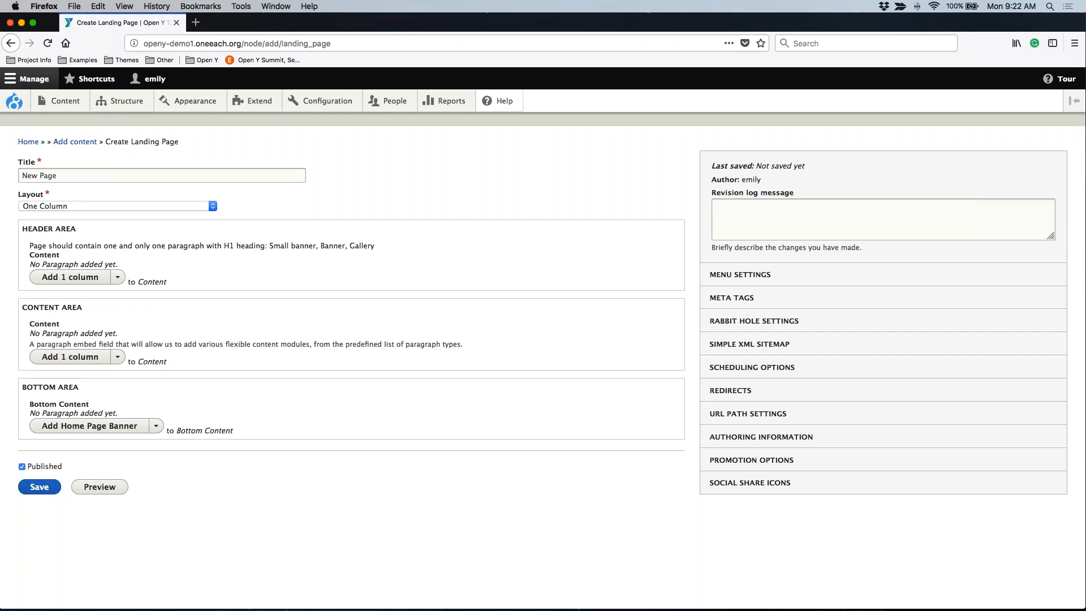
Add a Small Banner paragraph to the header area.
left_click(117, 277)
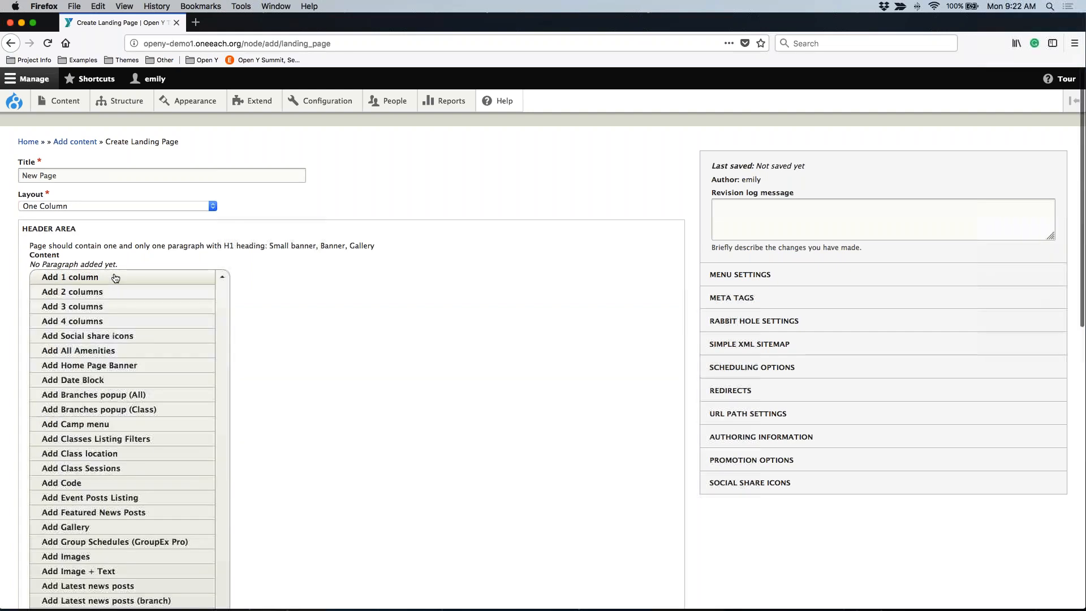
scroll(163, 399, "down", 3)
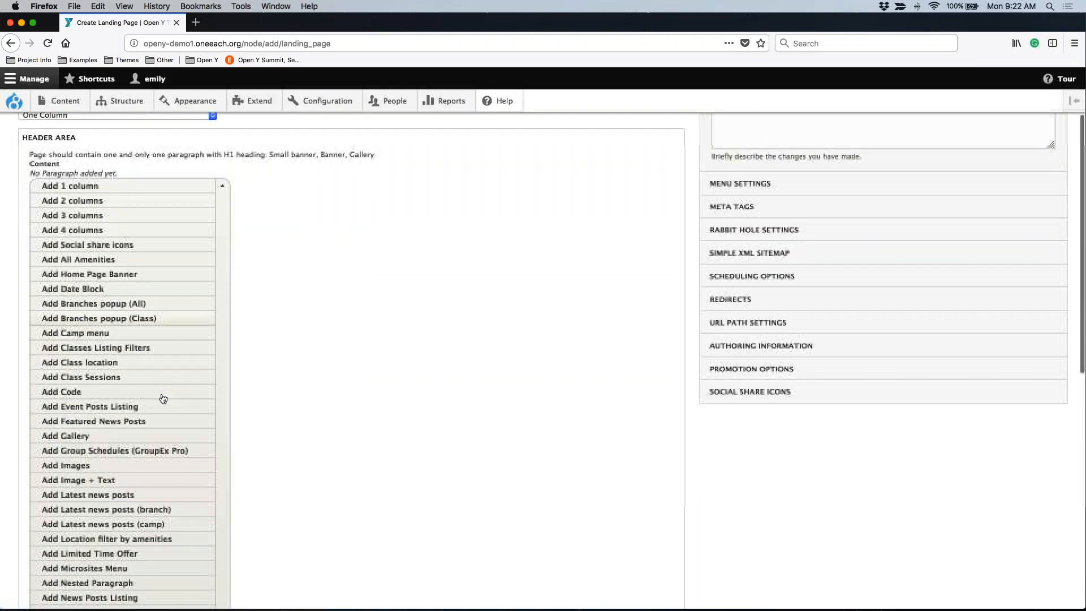
scroll(163, 399, "down", 3)
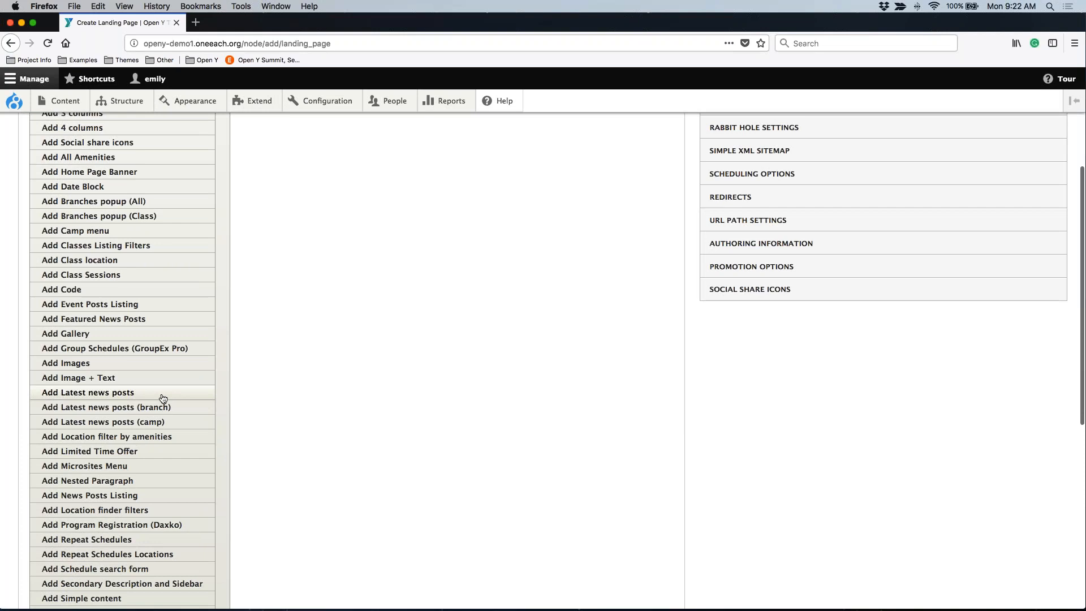
scroll(162, 399, "down", 1)
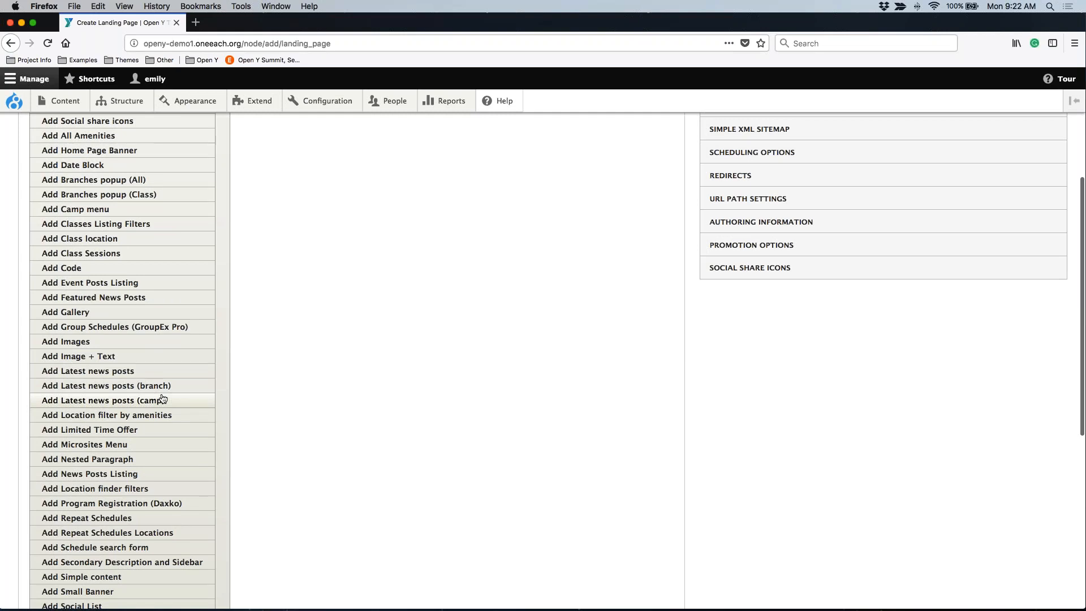
scroll(162, 399, "down", 3)
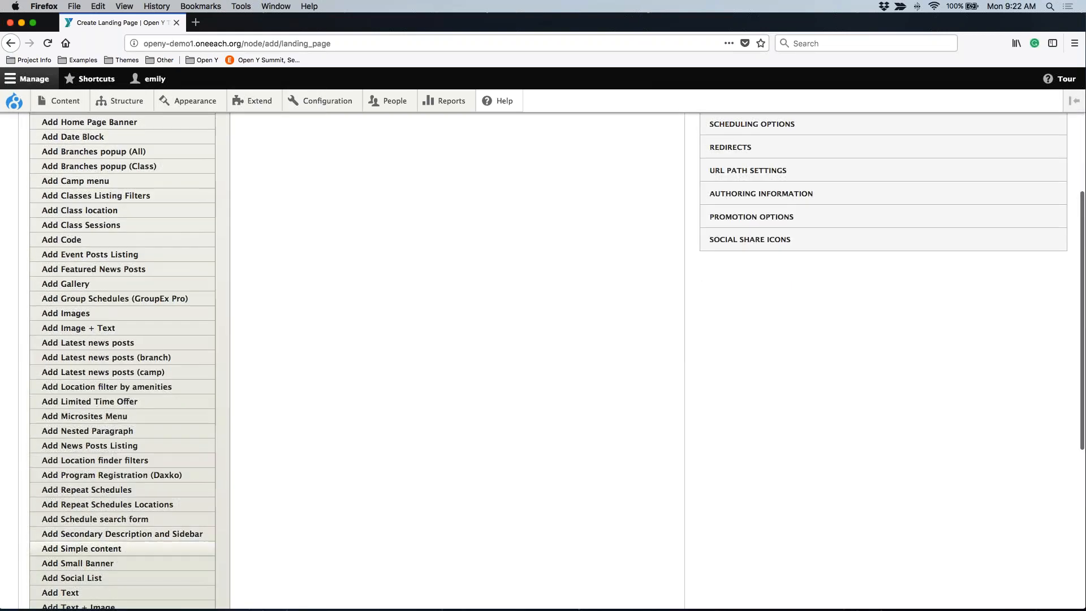
left_click(112, 563)
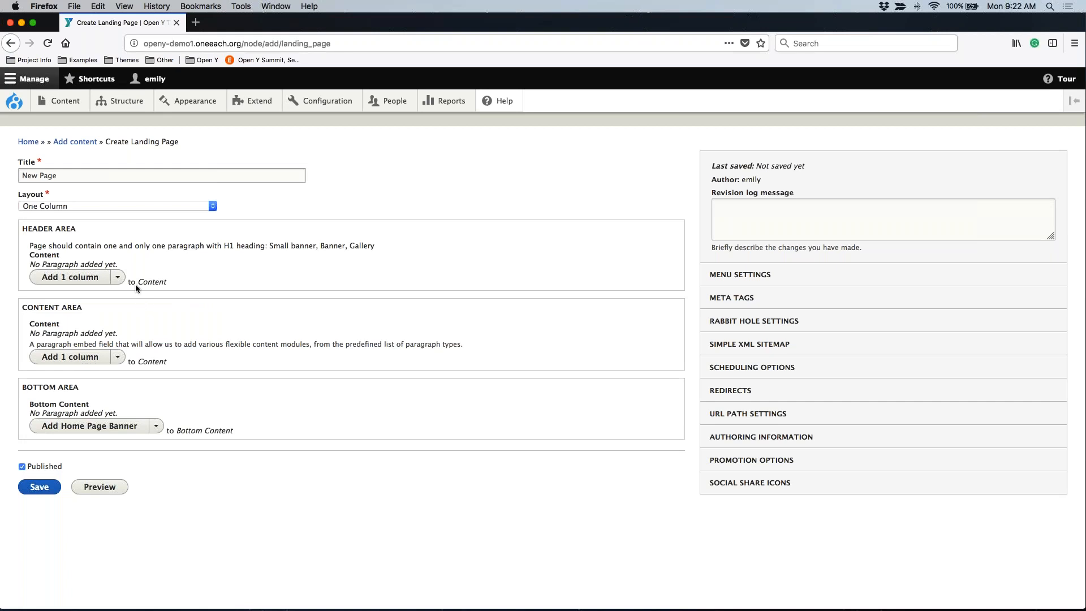
Give the small banner the headline "New Page" and set its color to Light blue.
left_click(83, 326)
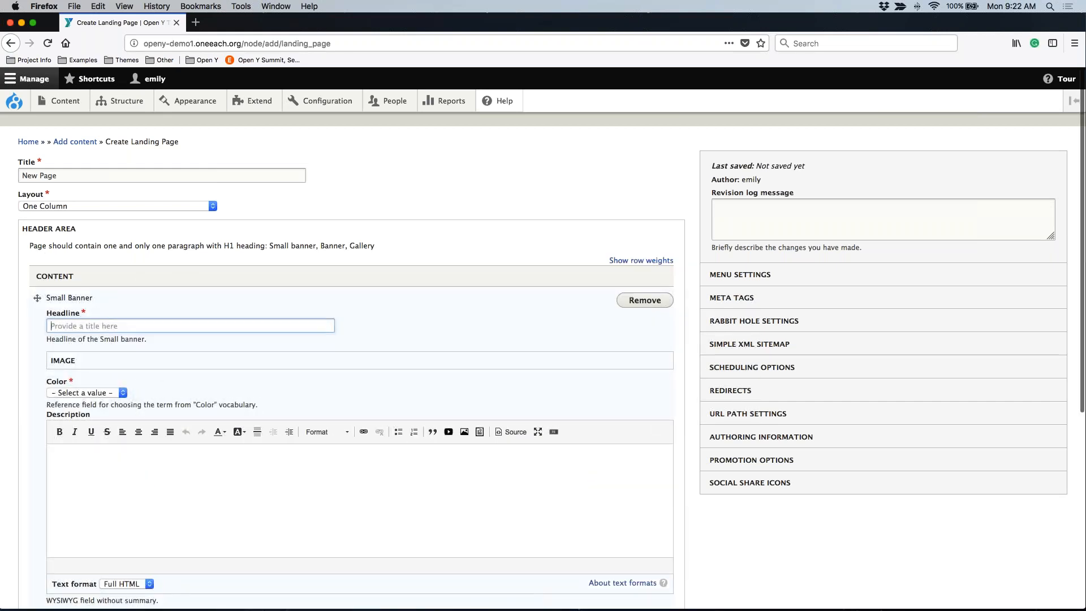
type("New Page")
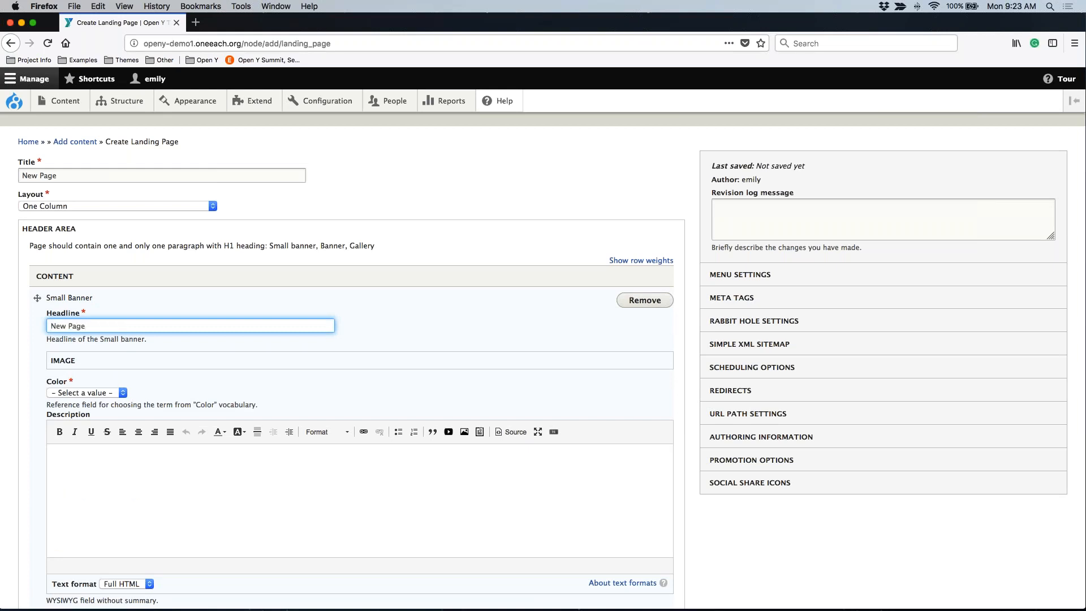
scroll(94, 339, "down", 2)
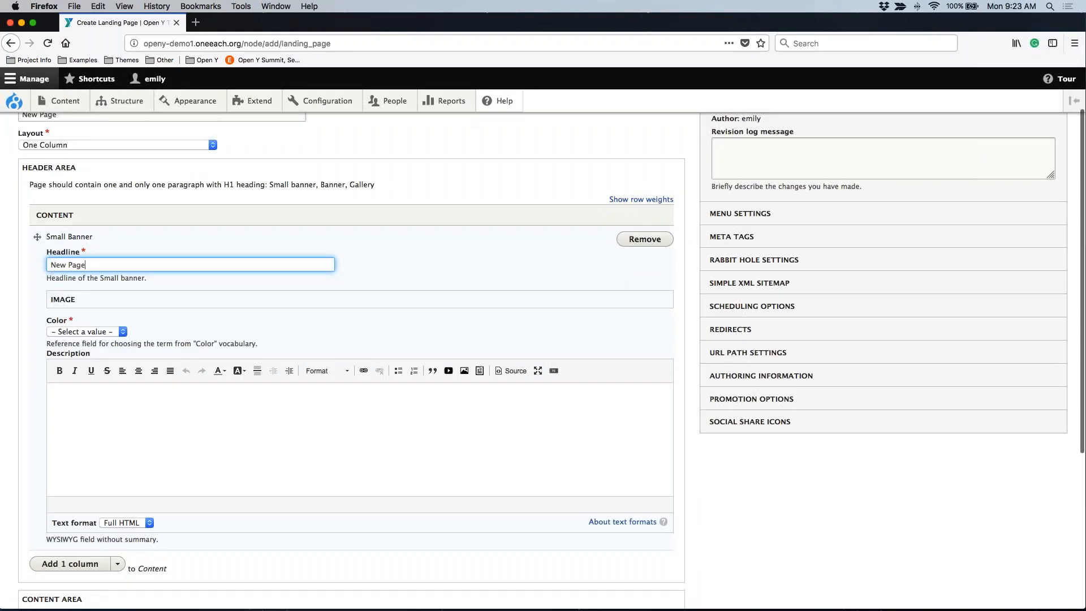
left_click(91, 331)
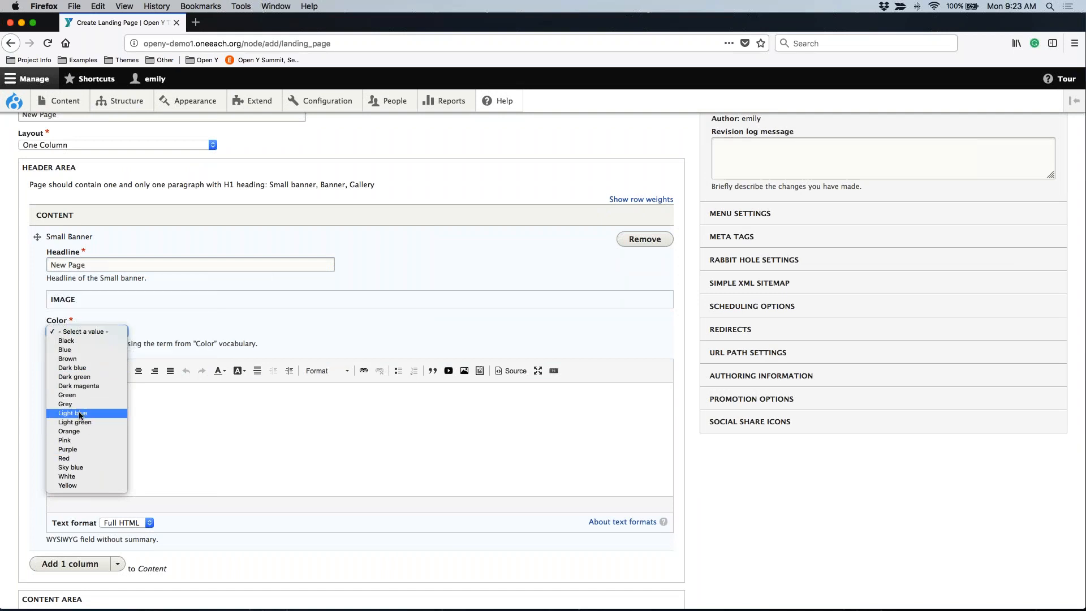
left_click(73, 413)
Examine the small banner's description and image fields, collapsing the image section again.
left_click(91, 418)
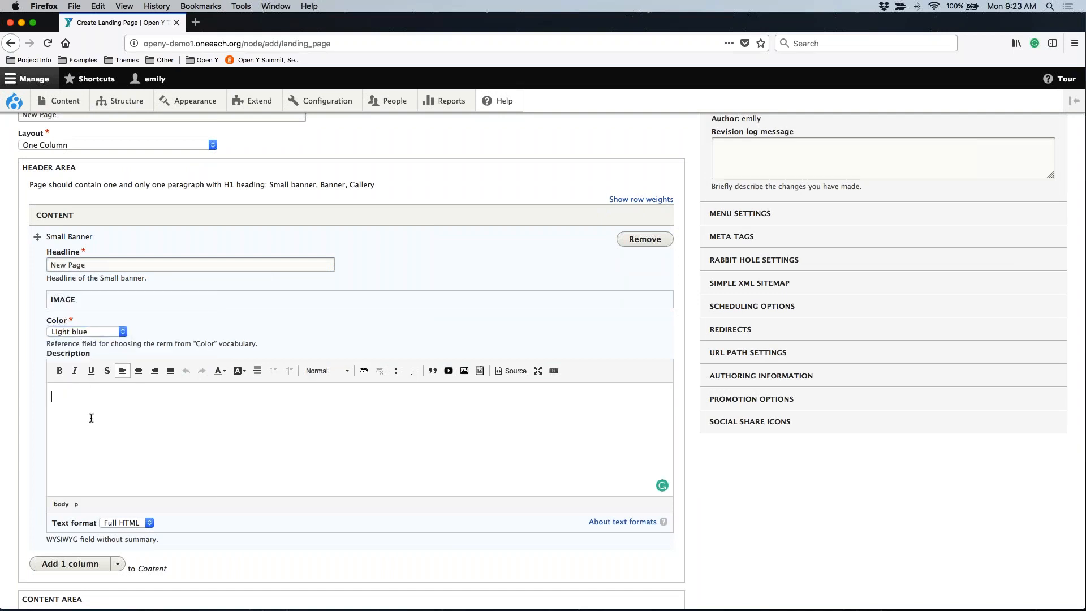
left_click(67, 300)
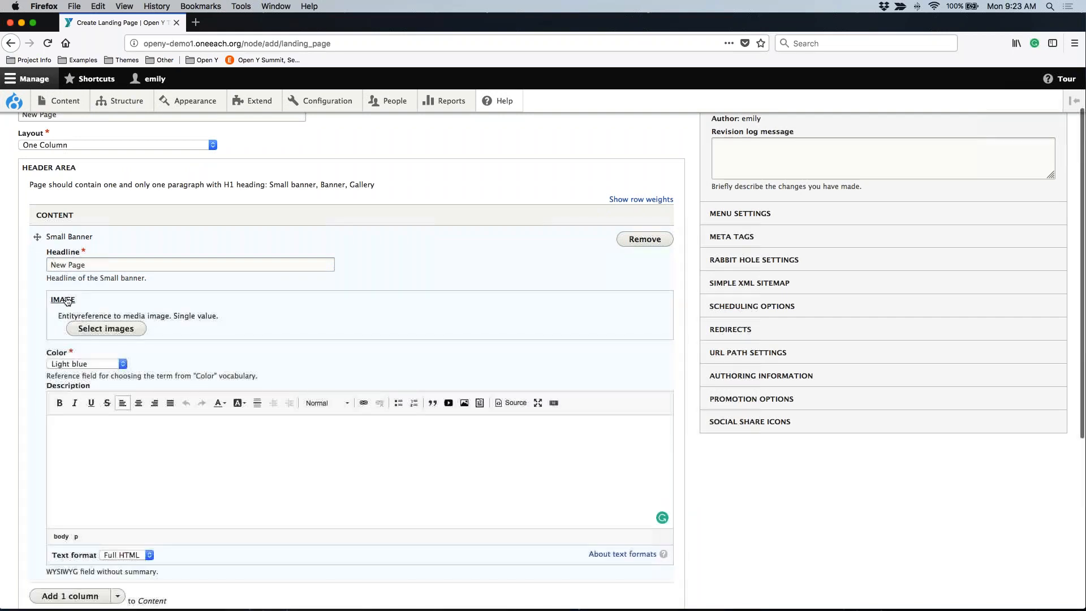
left_click(67, 300)
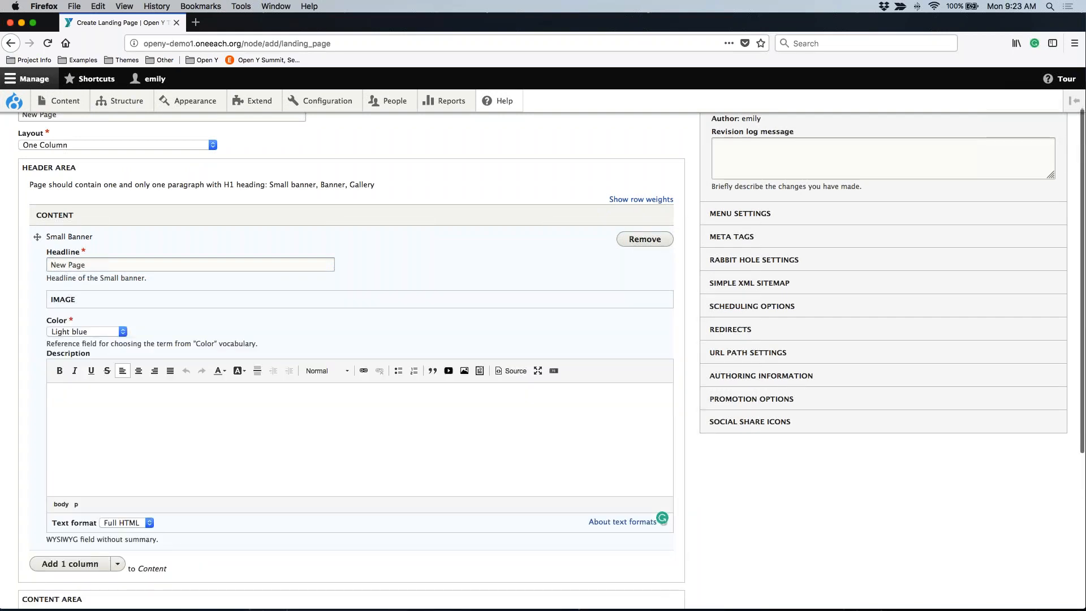
scroll(542, 362, "down", 1)
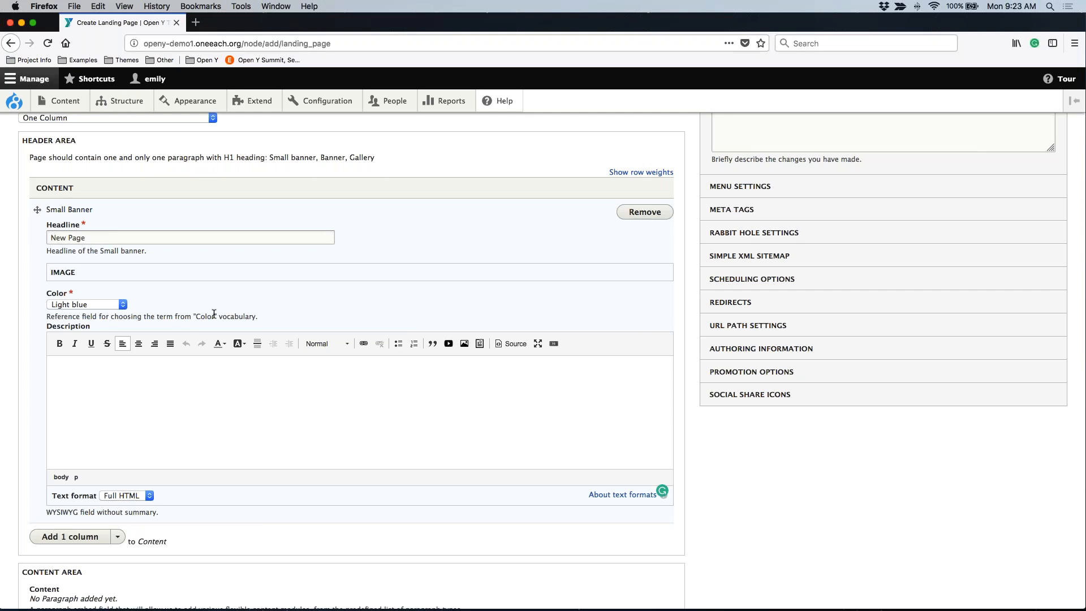
scroll(214, 313, "down", 5)
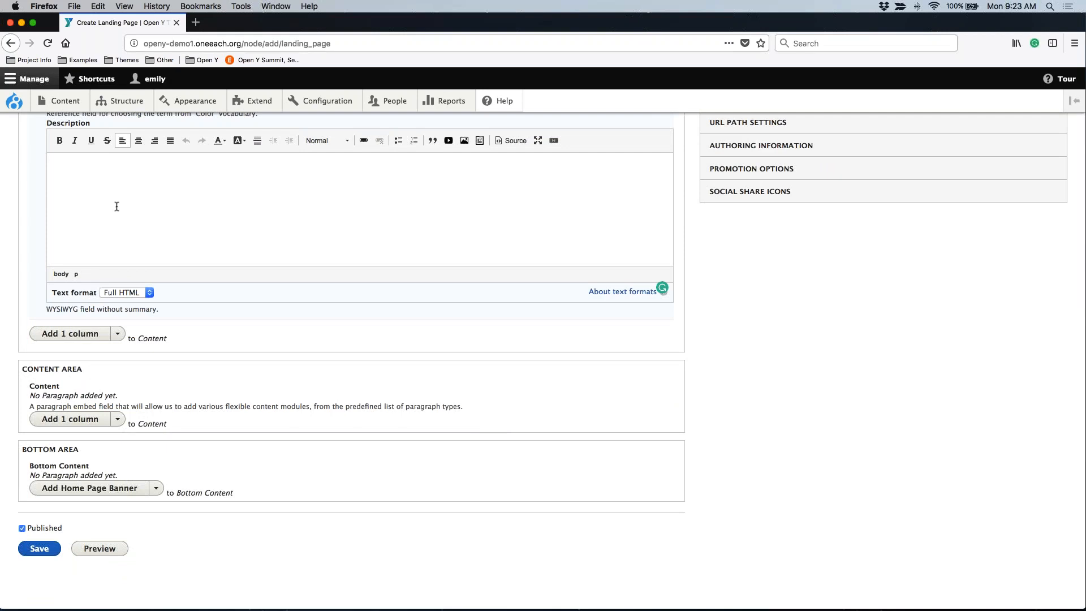
scroll(116, 207, "up", 3)
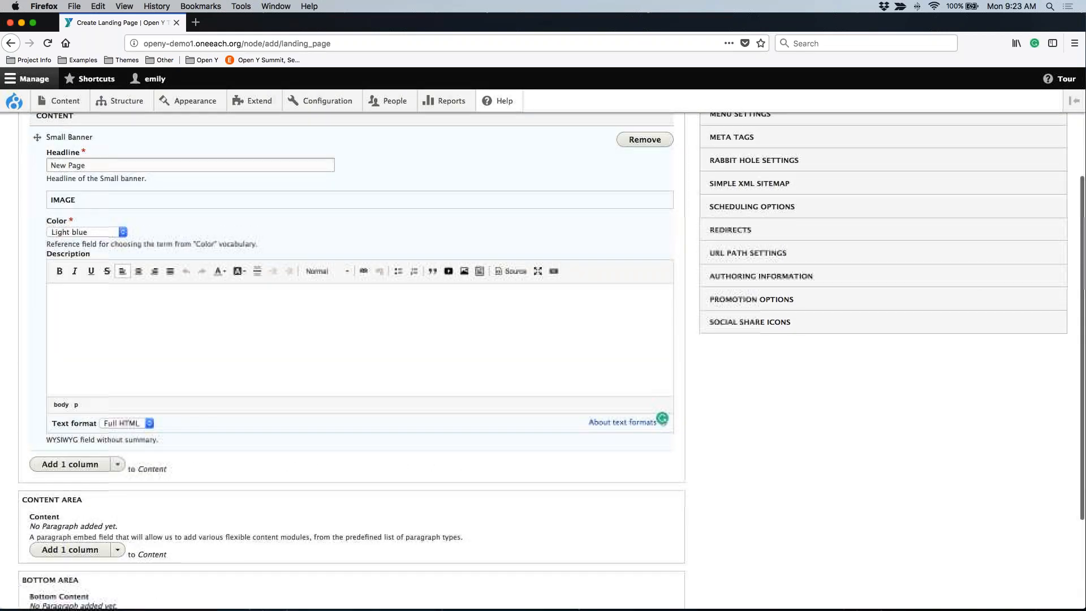
Add a Simple content paragraph to the content area.
scroll(103, 181, "down", 2)
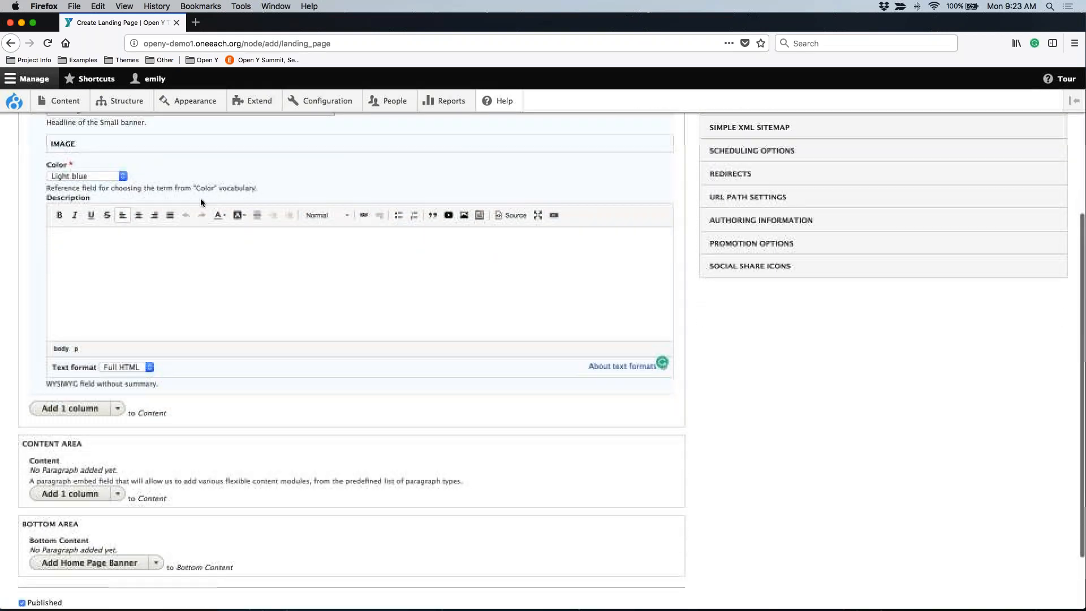
scroll(104, 181, "down", 2)
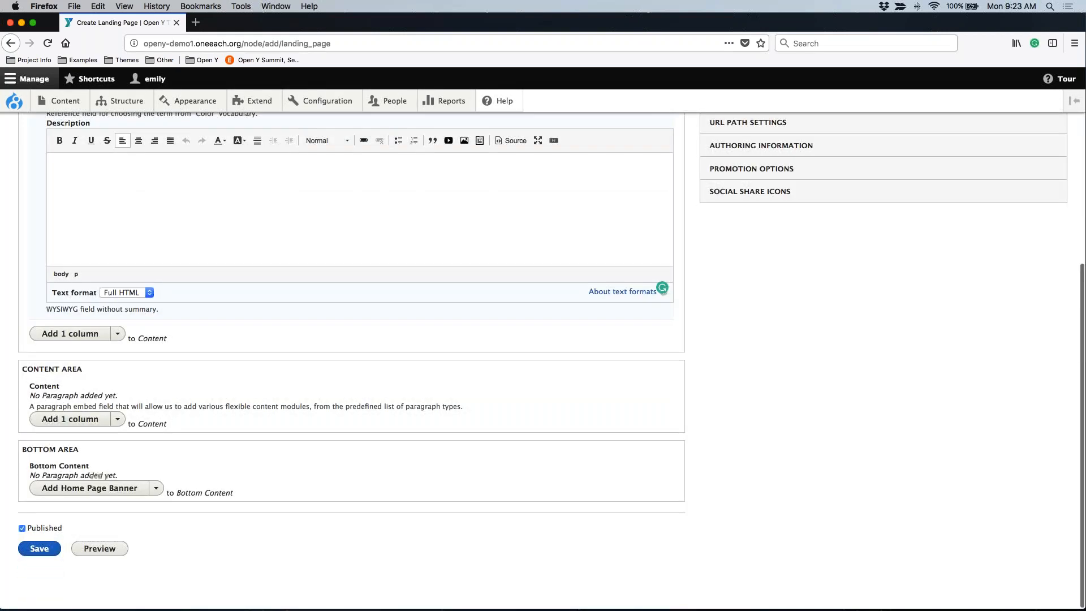
left_click(117, 419)
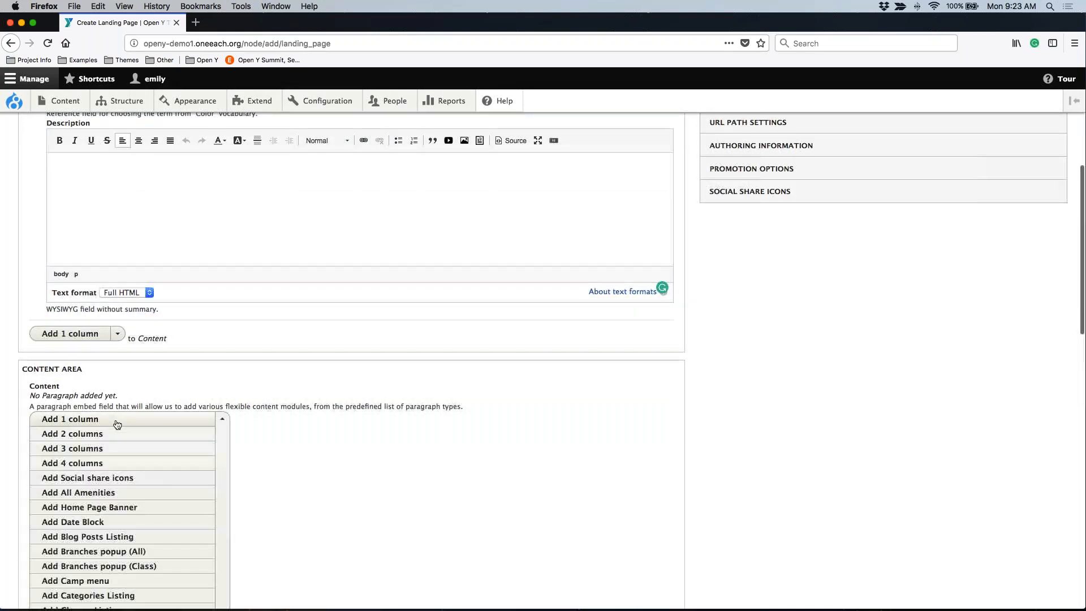
scroll(162, 481, "down", 4)
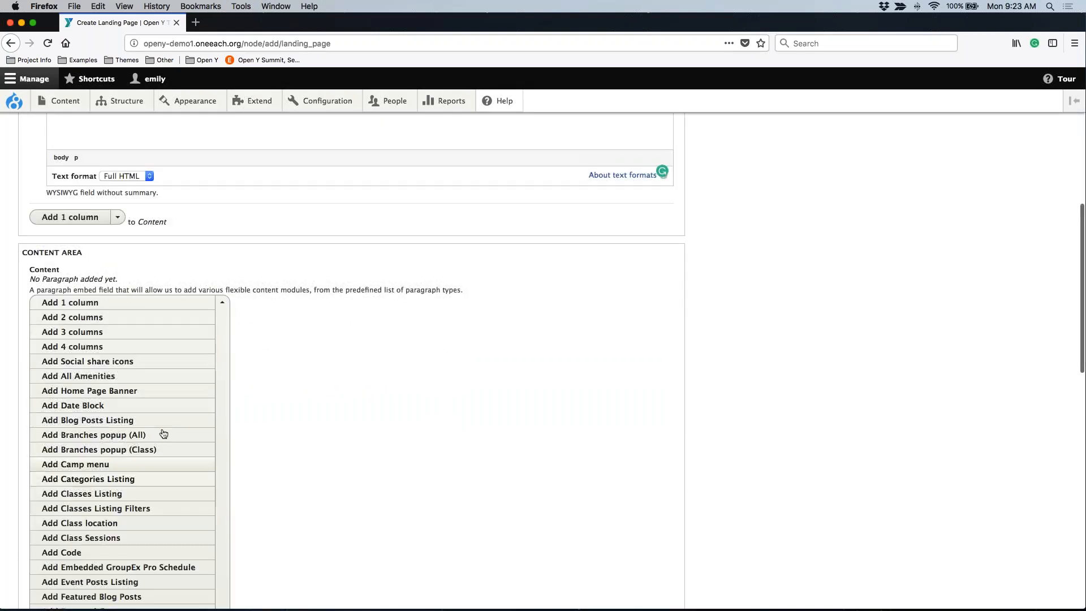
scroll(170, 414, "down", 2)
scroll(170, 414, "down", 8)
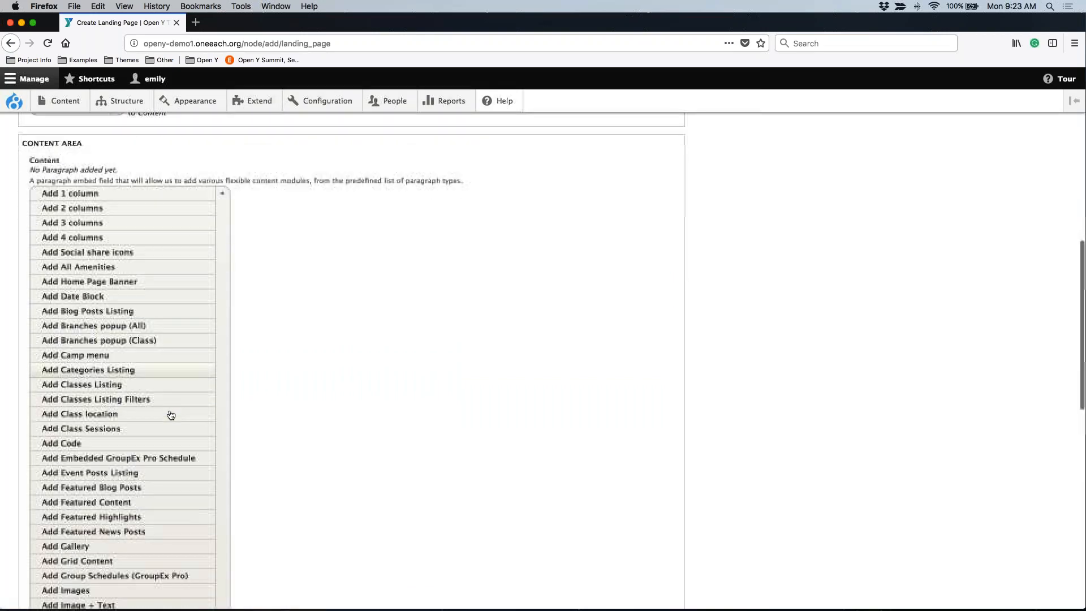
scroll(171, 415, "down", 8)
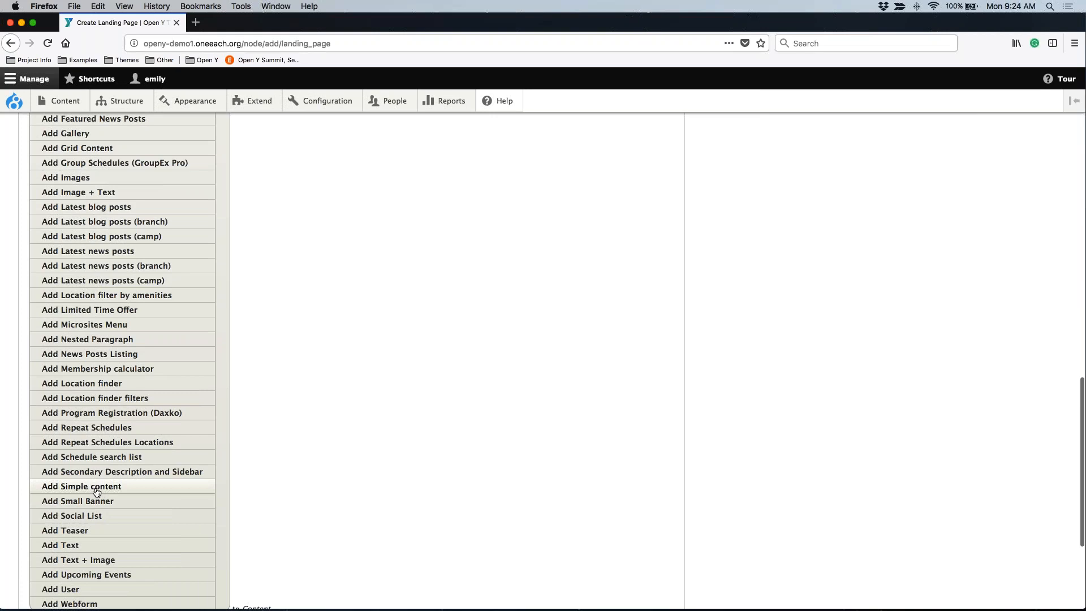
left_click(93, 490)
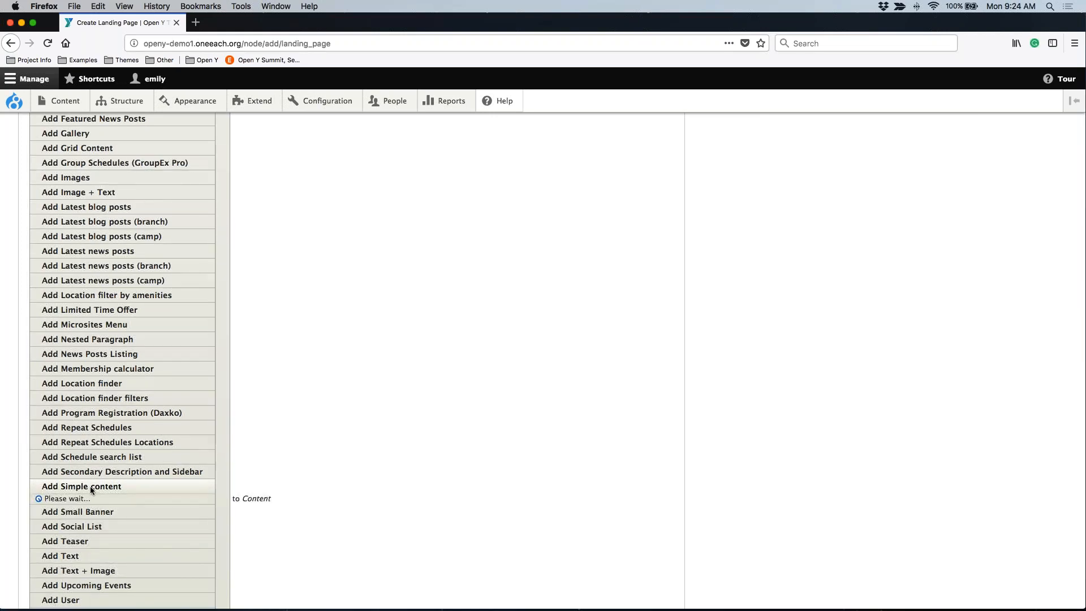
Enter "This is some simple content for the Simple Content paragraph in the Content area of a test page." as the Simple content text.
left_click(125, 366)
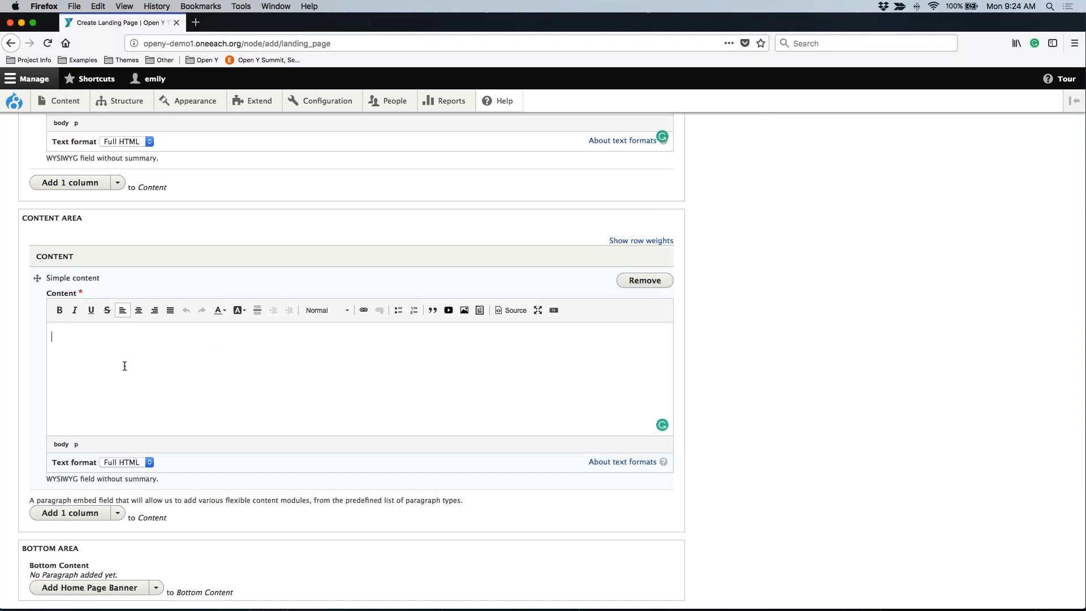
type("This is some simple content for the Simple Content paragraph on the")
key("BackSpace")
key("BackSpace")
key("BackSpace")
key("BackSpace")
key("BackSpace")
key("BackSpace")
key("BackSpace")
type("in the Content area of a ti")
key("BackSpace")
type("est page.")
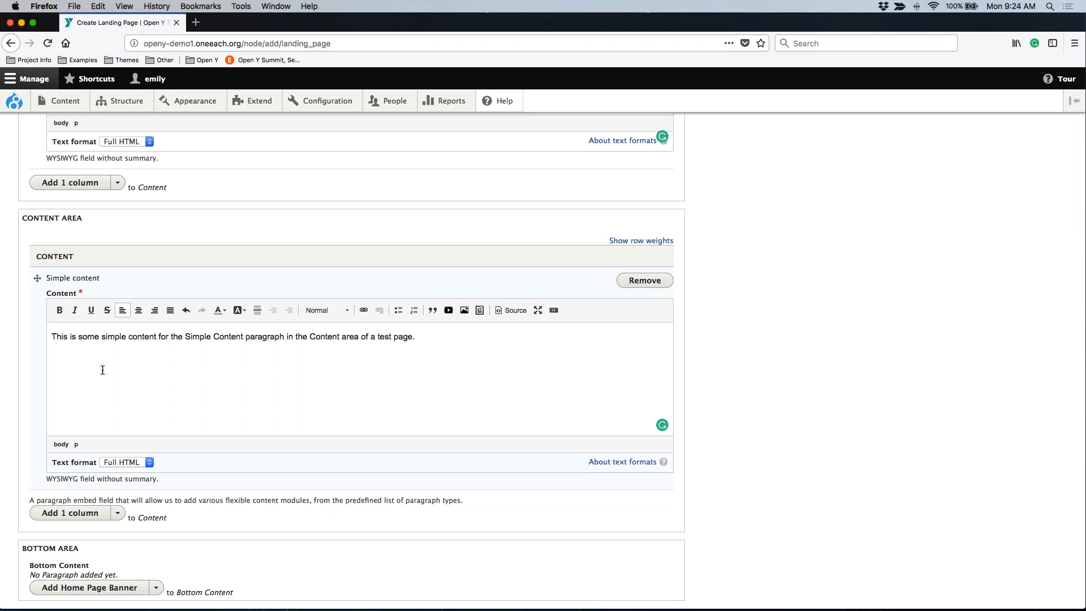
Try centering the sentence in the Simple content paragraph, and set it back to left alignment.
left_click(49, 333)
left_click(435, 335, "shift")
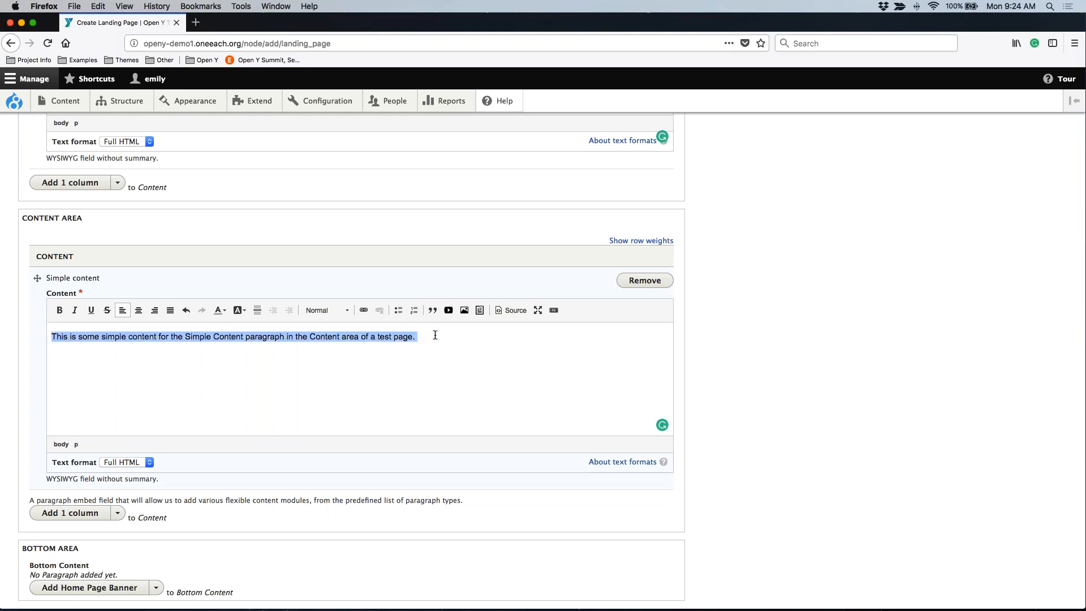
left_click(138, 310)
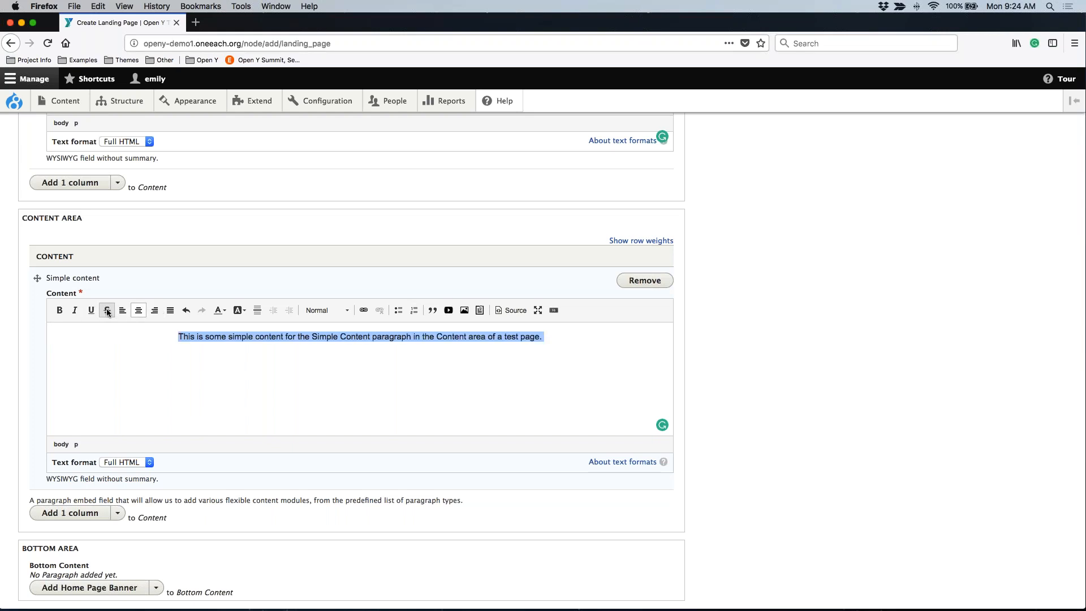
left_click(122, 311)
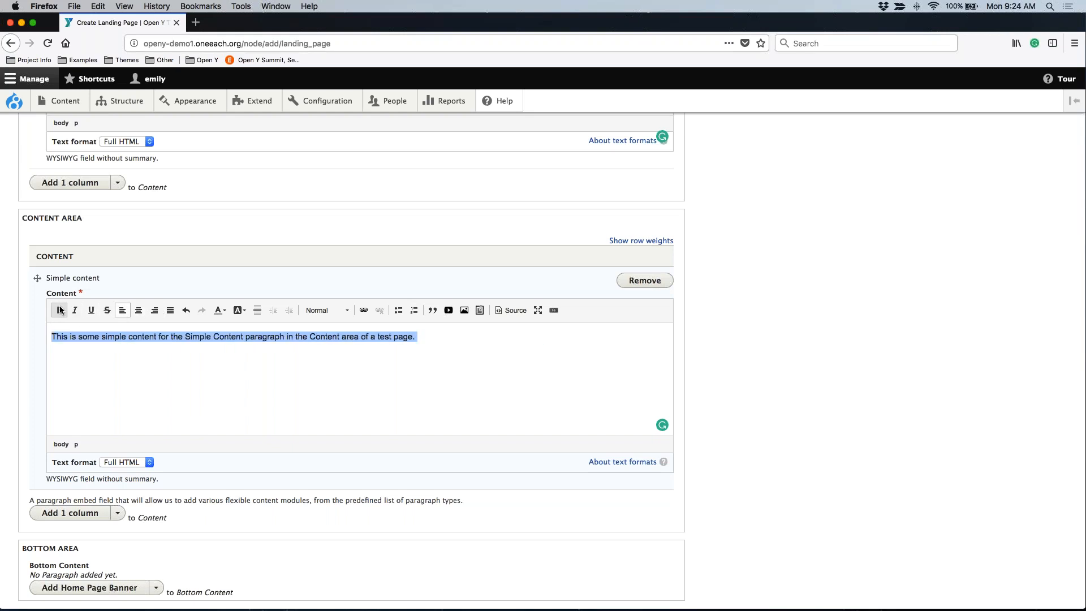
Examine the paragraph format and text color choices for the sentence and close them without applying any.
left_click(331, 310)
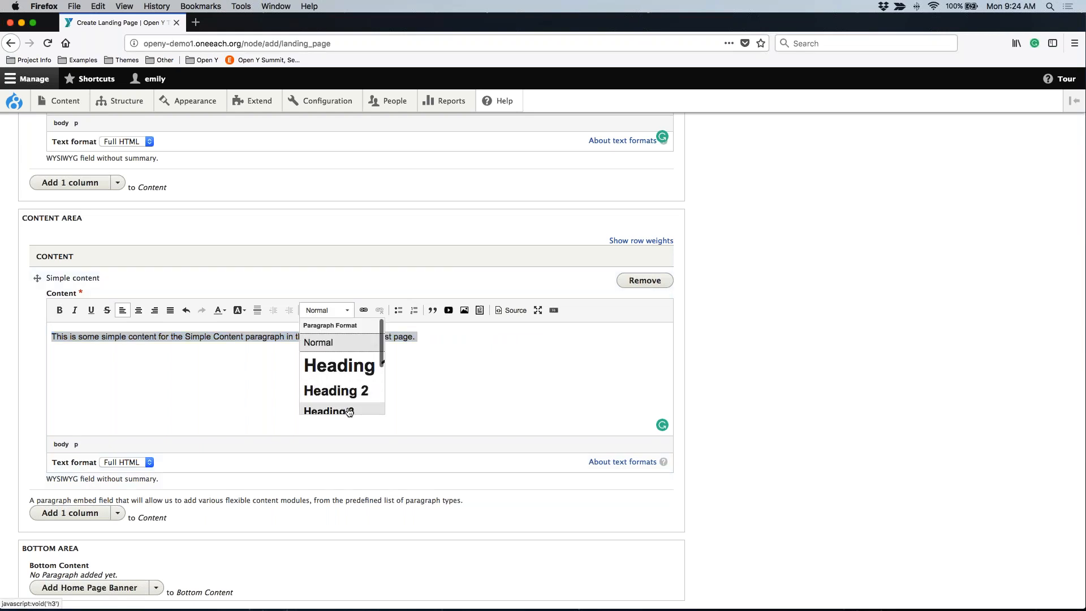
left_click(224, 310)
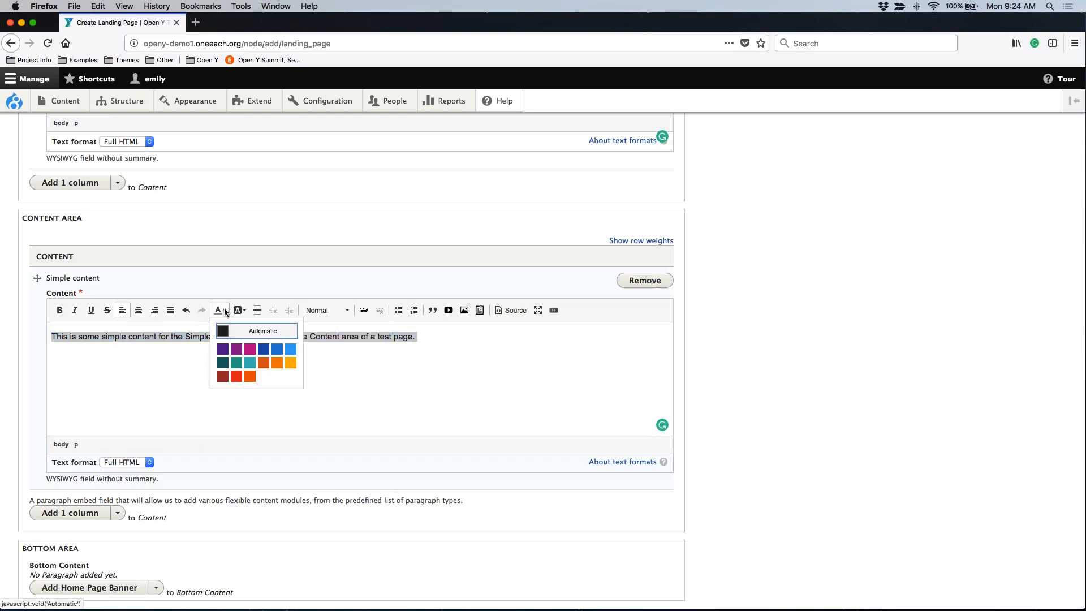
left_click(315, 416)
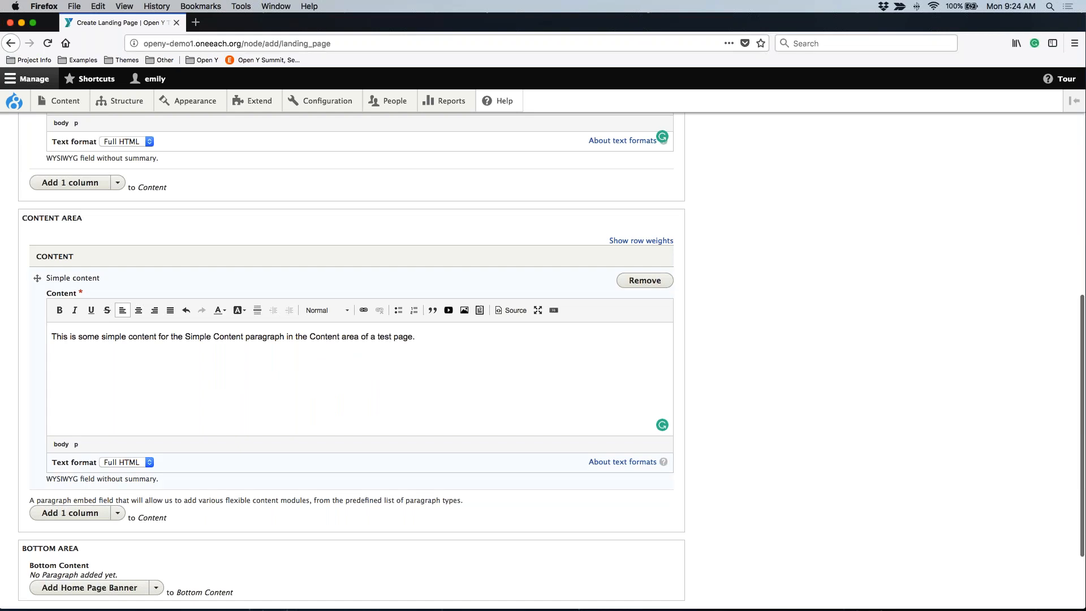
Add a Featured Blog Posts paragraph to the content area below the Simple content paragraph.
scroll(543, 360, "down", 1)
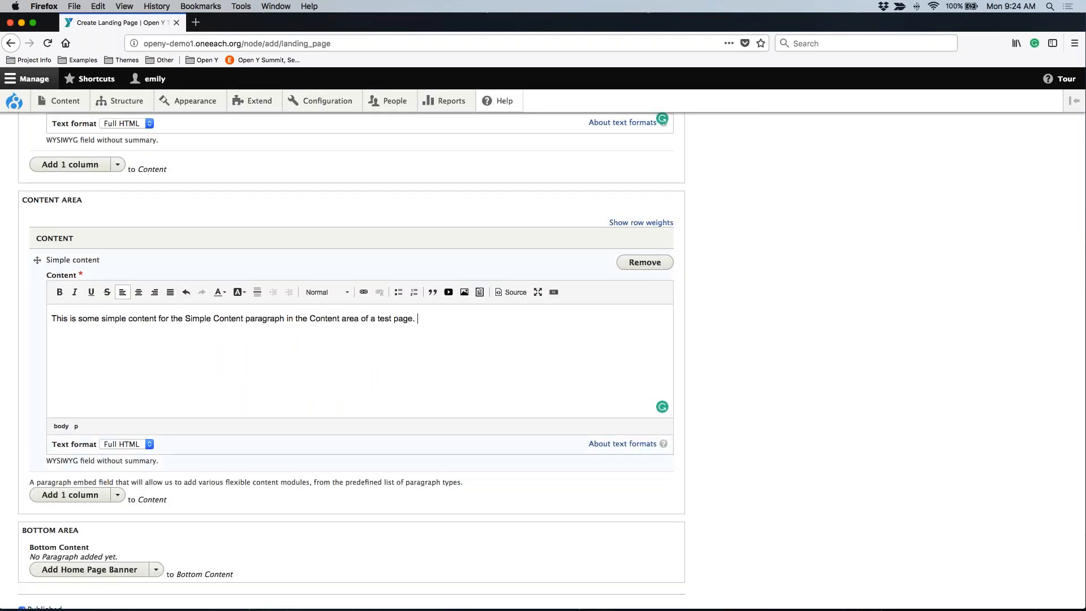
left_click(258, 417)
key("Return")
left_click(117, 494)
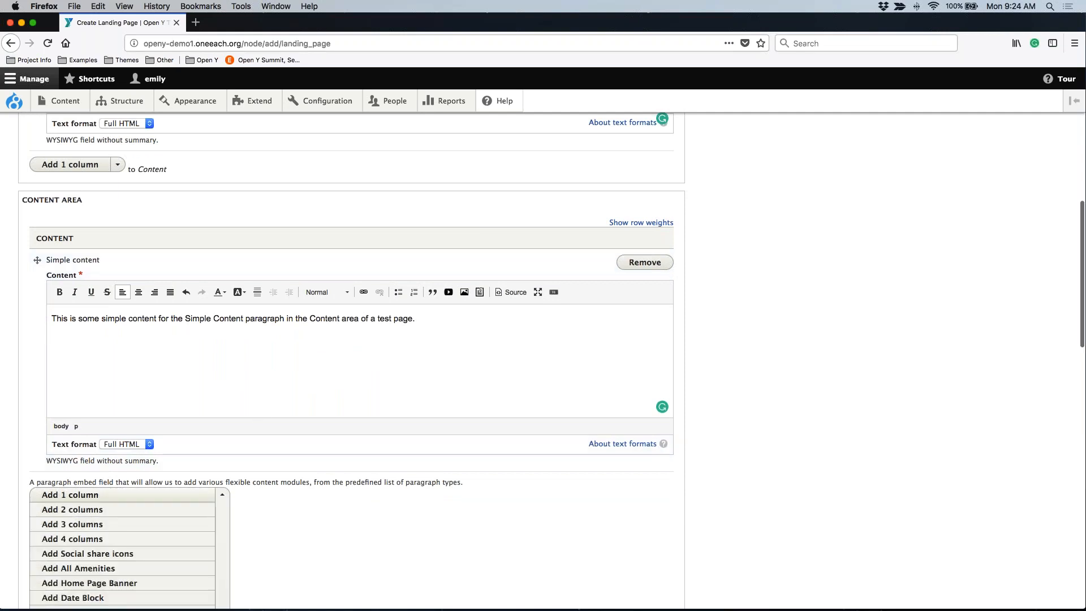
scroll(135, 521, "down", 2)
scroll(134, 522, "down", 3)
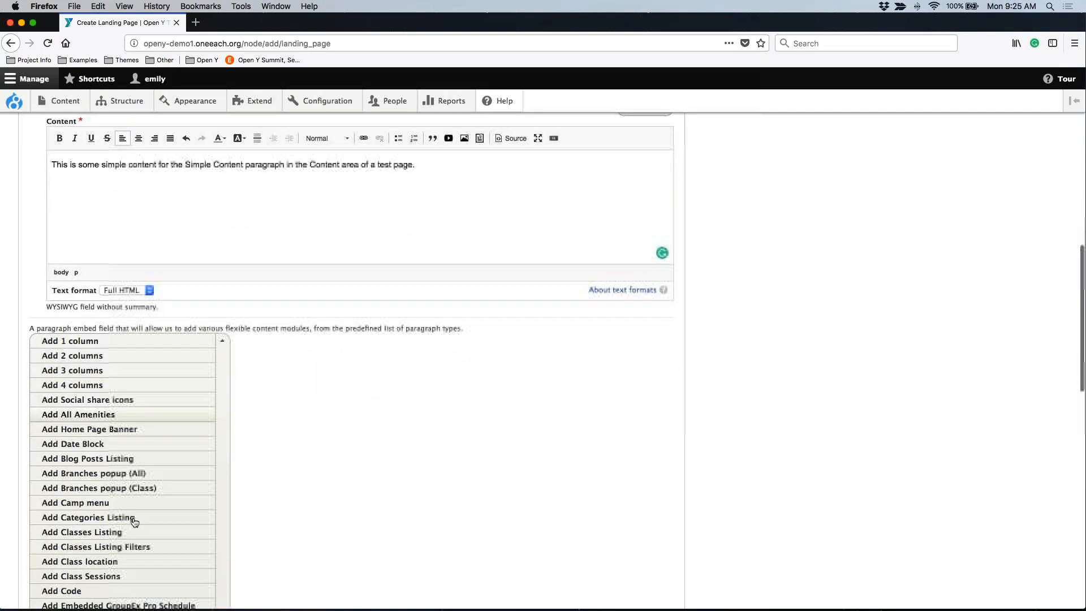
scroll(165, 387, "down", 3)
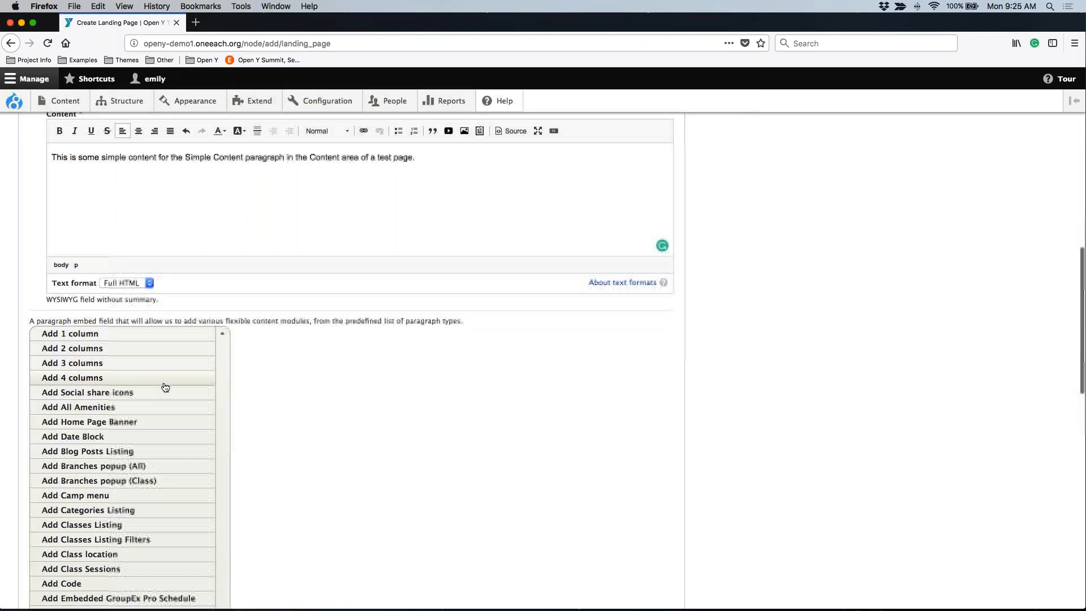
scroll(165, 387, "down", 4)
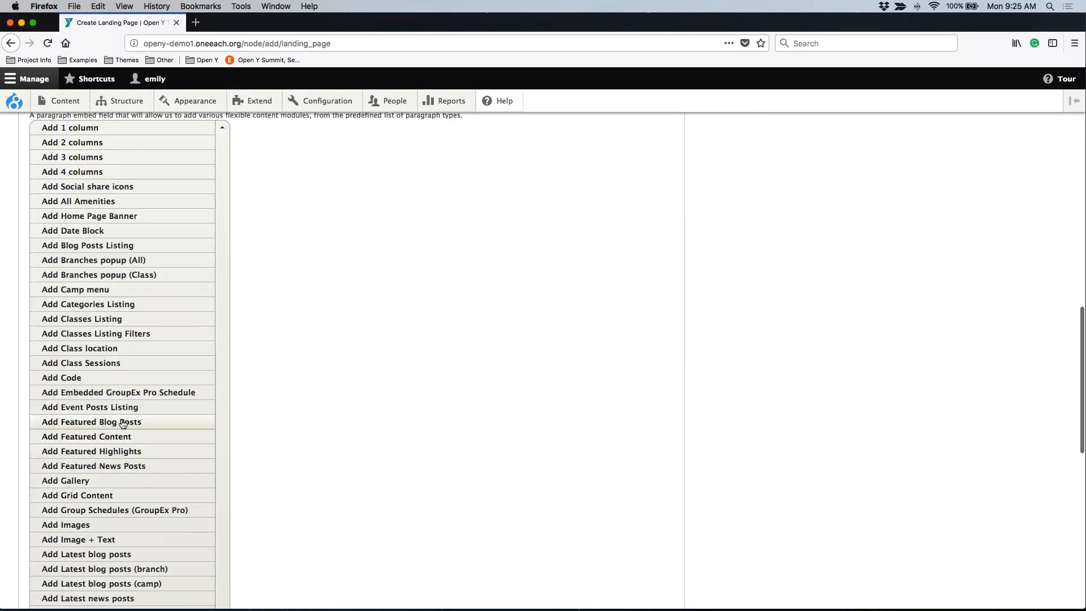
left_click(123, 422)
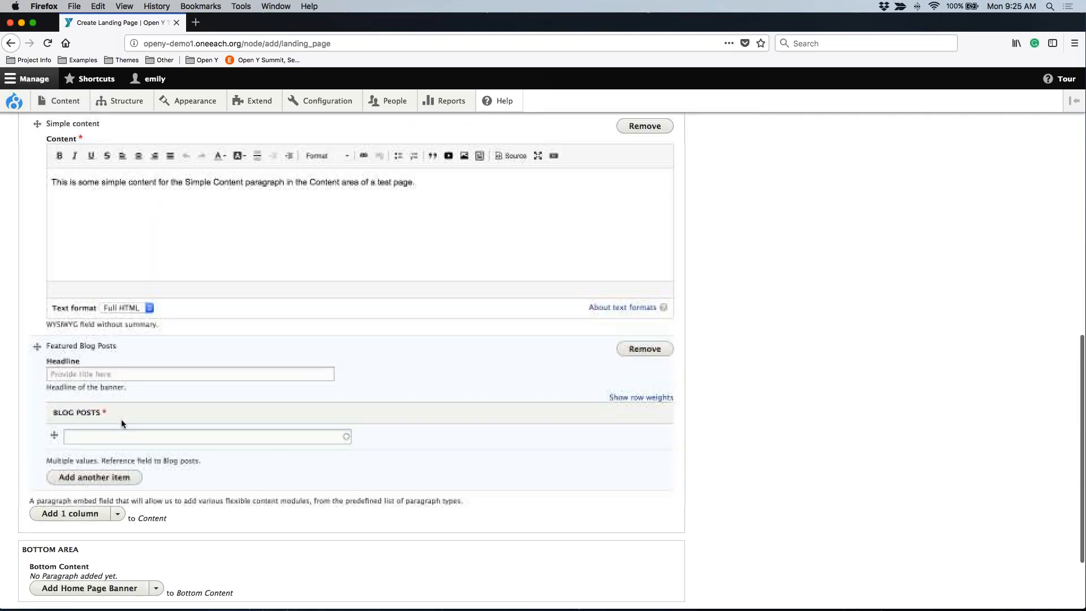
Set the Featured Blog Posts headline to "Featured Blogs" and choose "Cheddar-Cannelini Fondue" (7) as the first blog post.
left_click(86, 372)
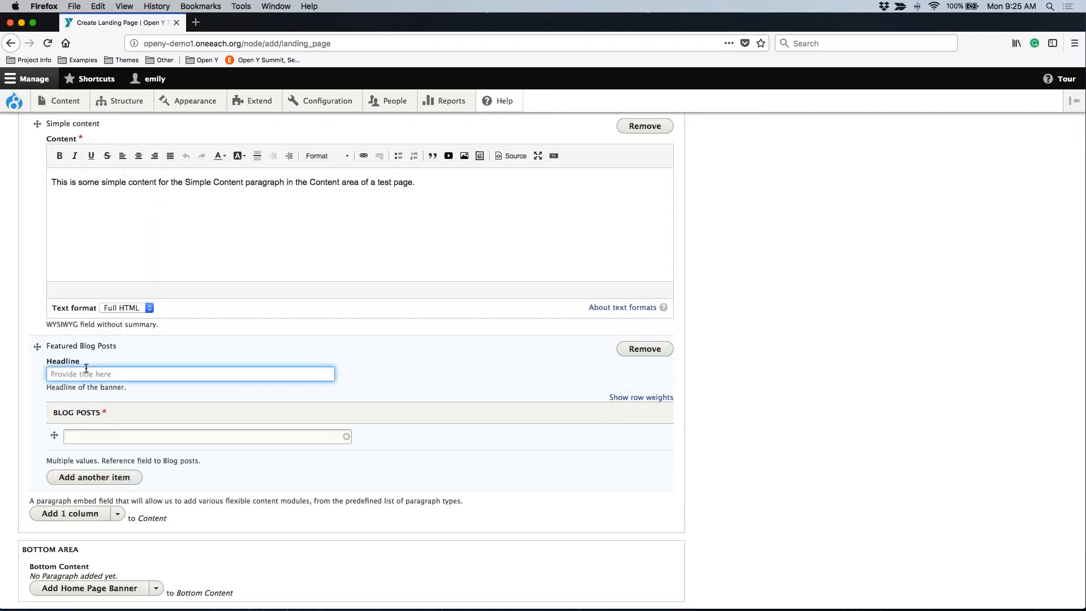
type("Featured Blogs")
left_click(89, 440)
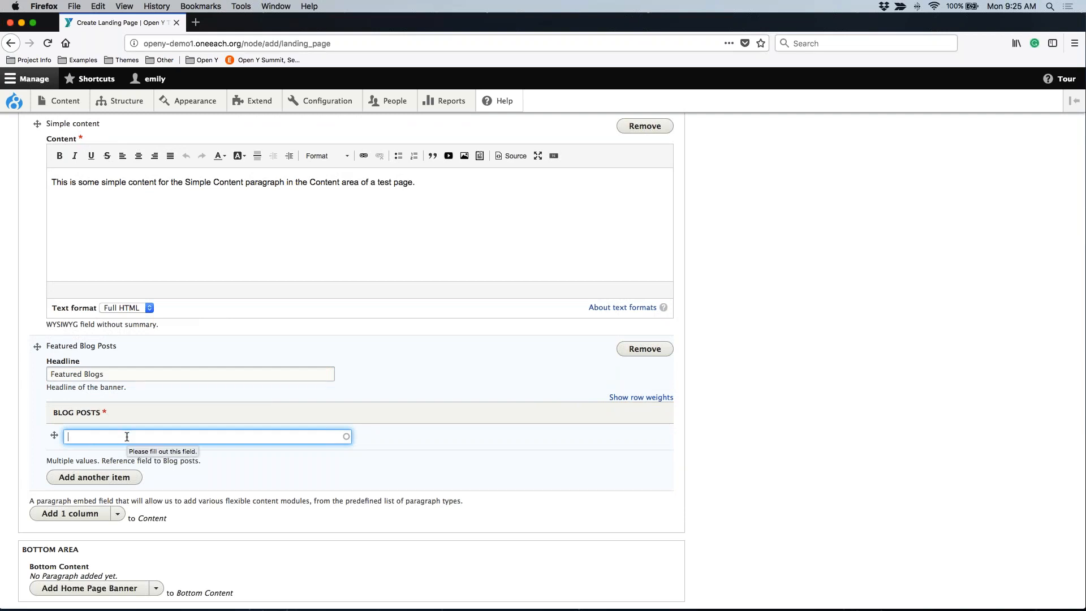
type("l")
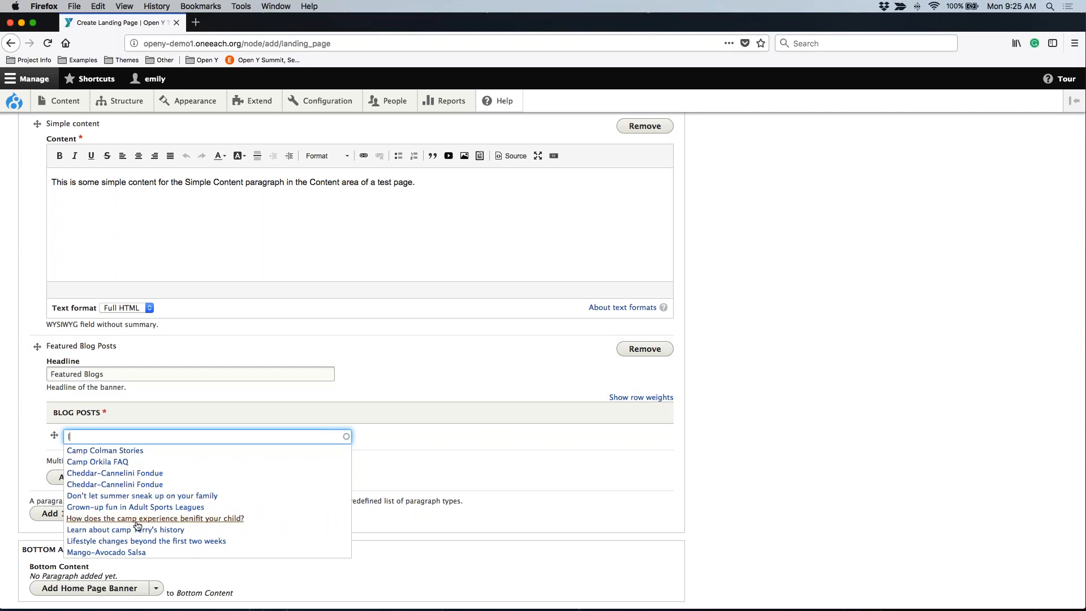
left_click(132, 474)
Add a second item to the featured blog posts and set it to "Mango-Avocado Salsa".
left_click(112, 478)
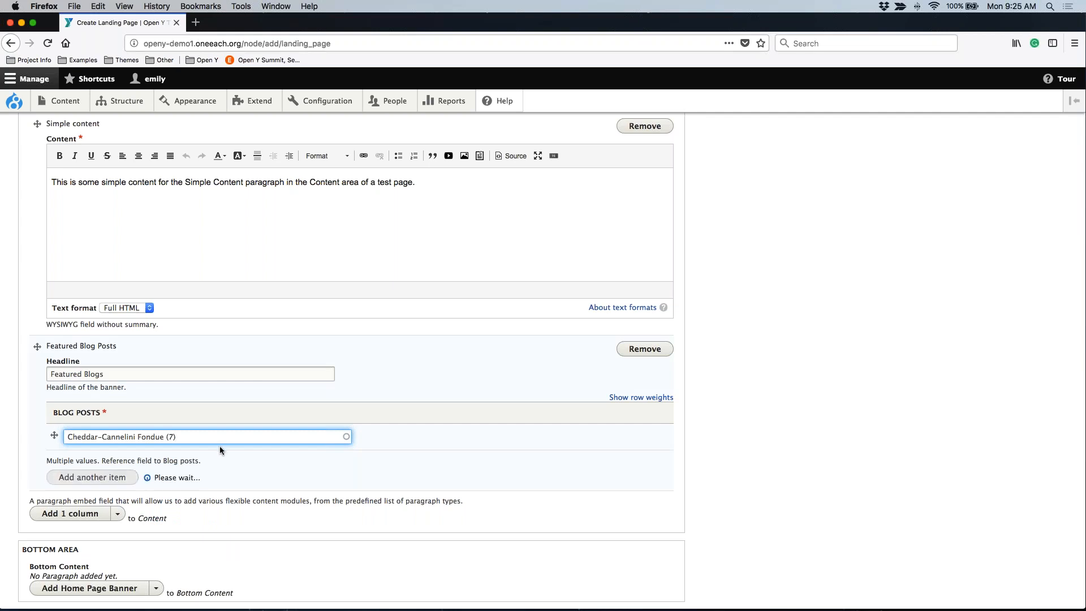
scroll(215, 449, "down", 1)
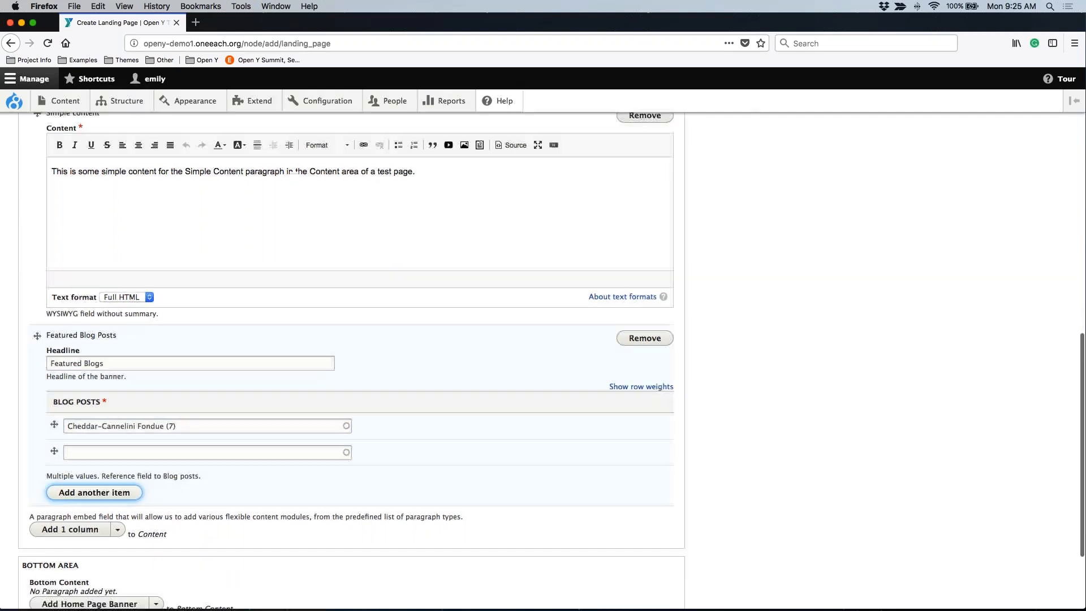
left_click(166, 452)
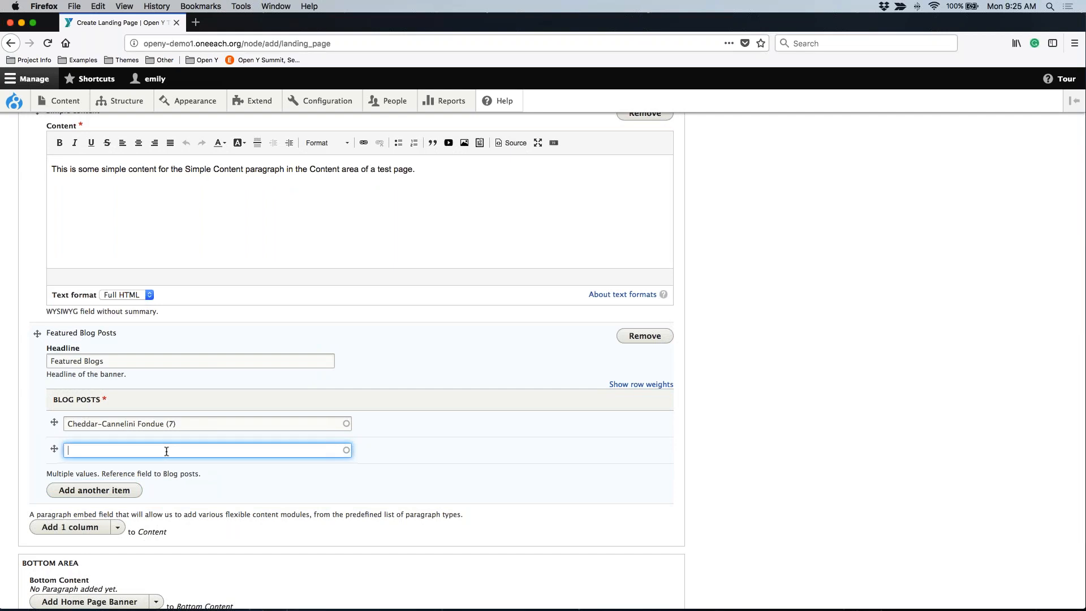
type("m")
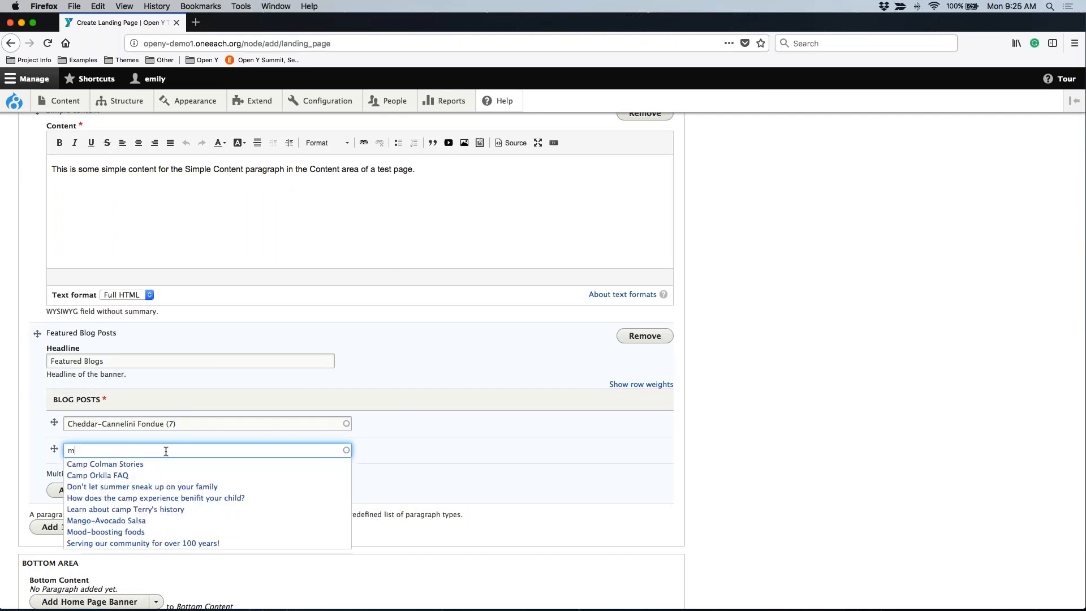
left_click(108, 520)
Add a third item to the featured blog posts and set it to "Add a water workout to your routine".
left_click(104, 491)
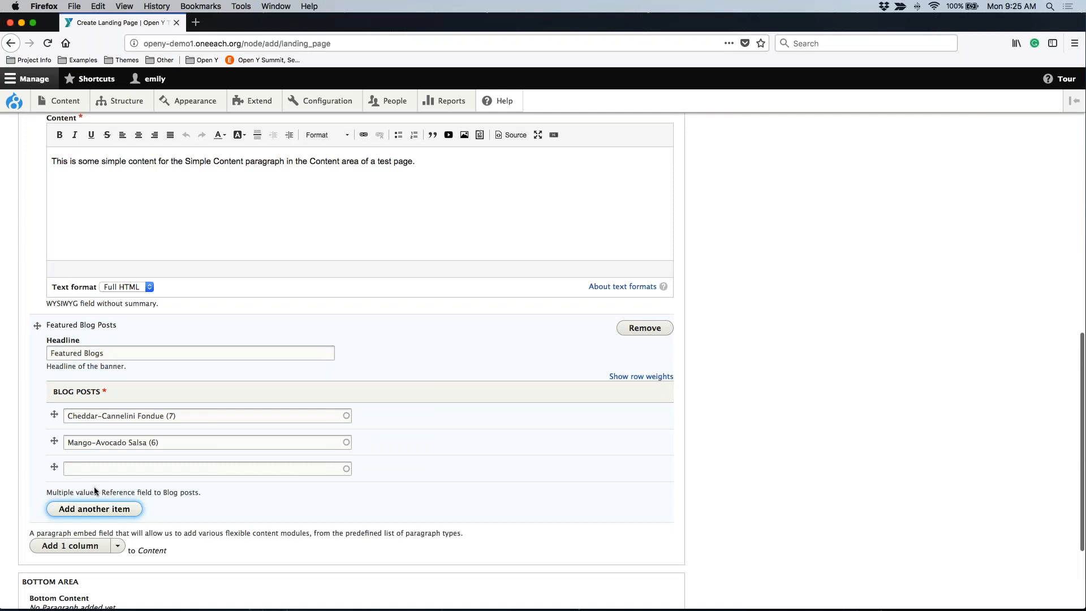
left_click(84, 469)
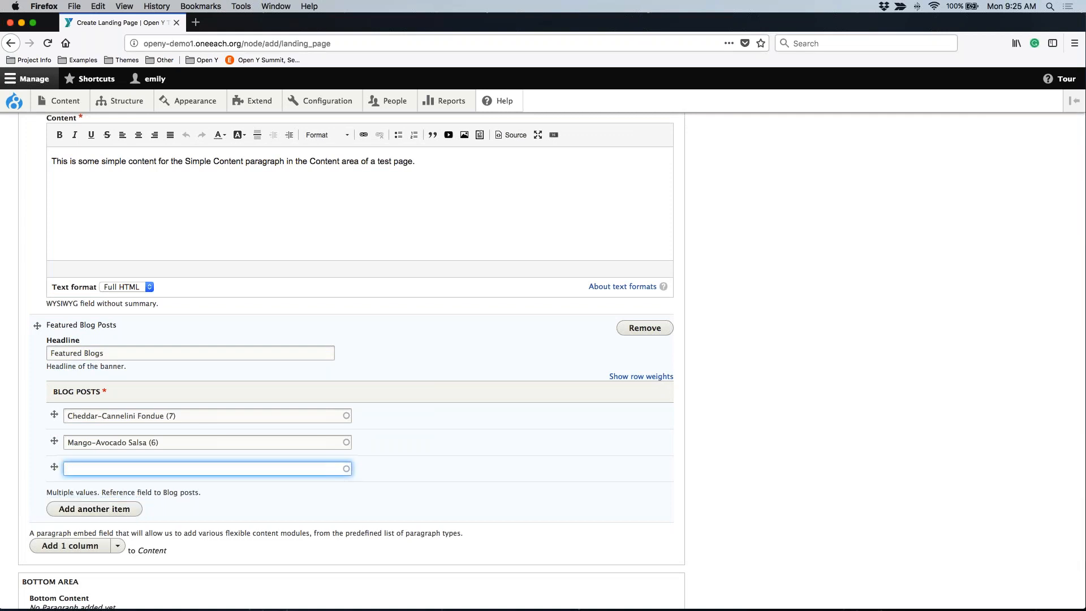
type("o")
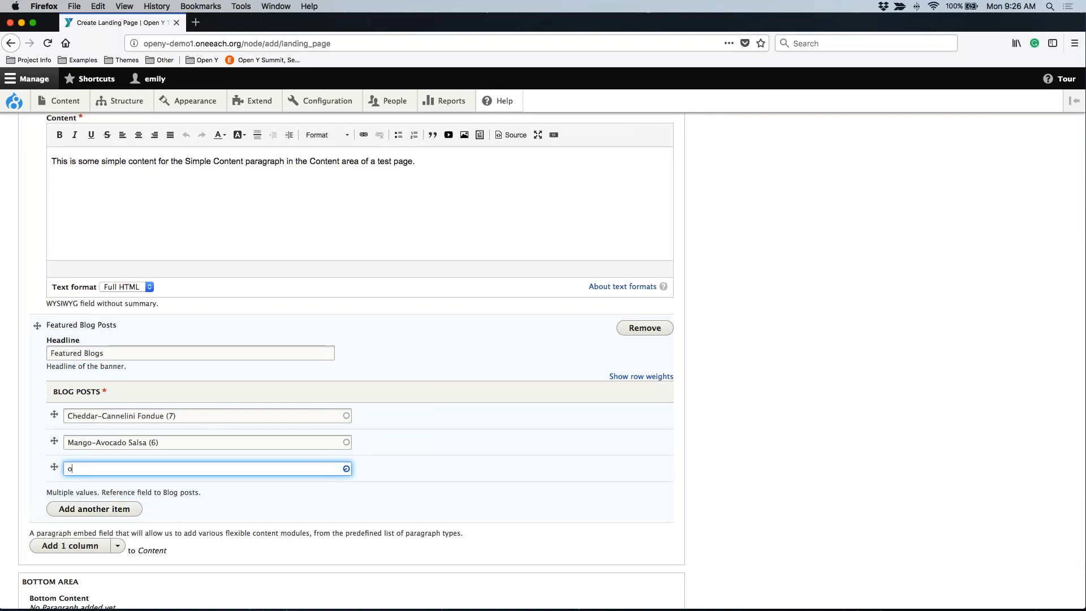
scroll(164, 431, "down", 1)
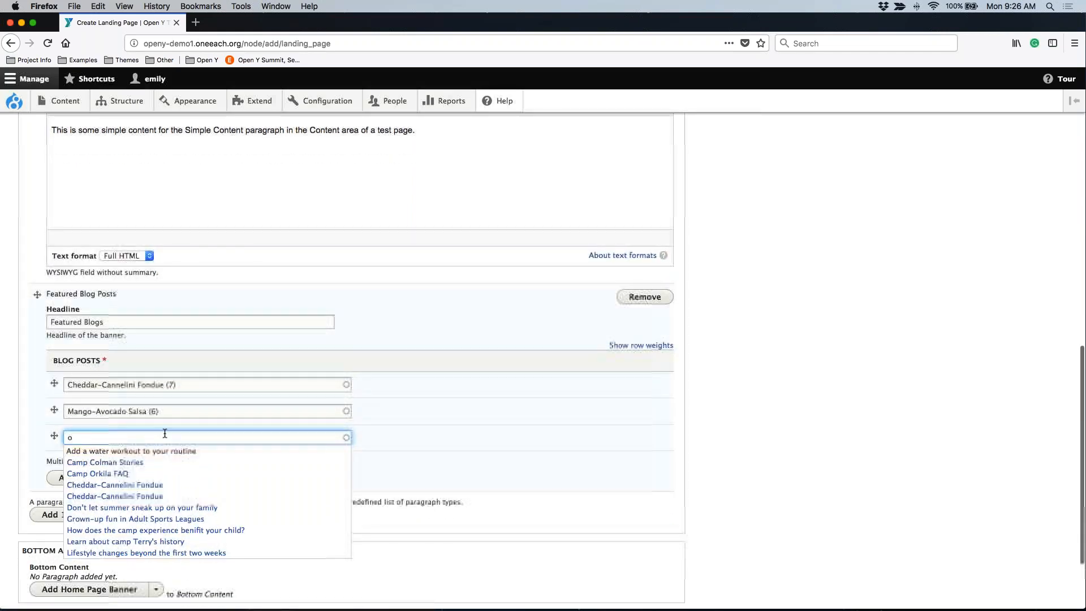
left_click(171, 451)
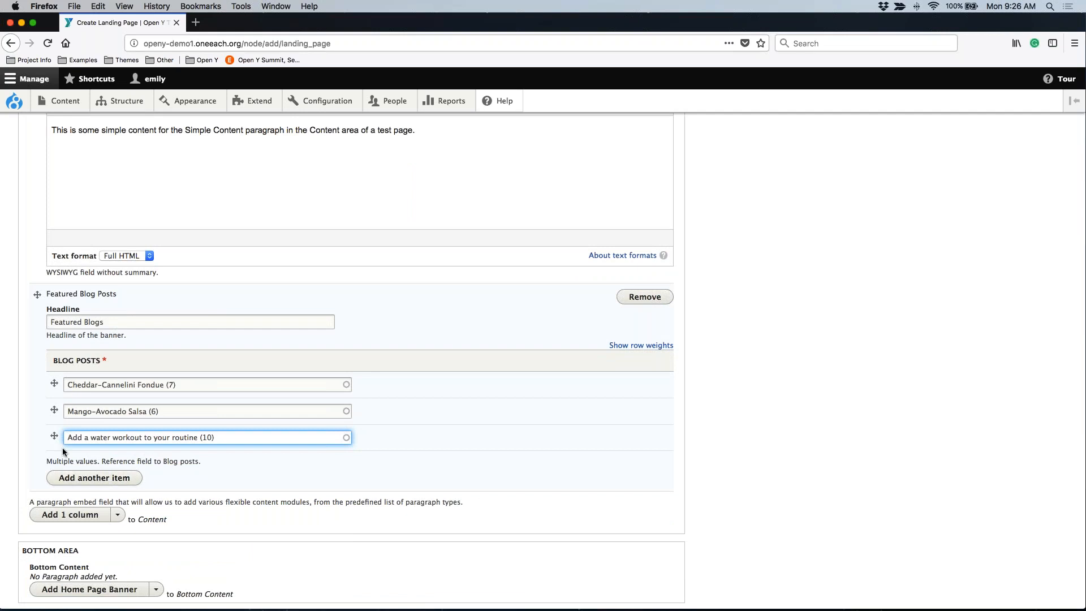
Try moving the Cheddar-Cannelini Fondue post within the blog posts list, and put it back in first place.
mouse_move(52, 379)
left_mouse_down()
mouse_move(53, 436)
mouse_move(45, 383)
left_mouse_up()
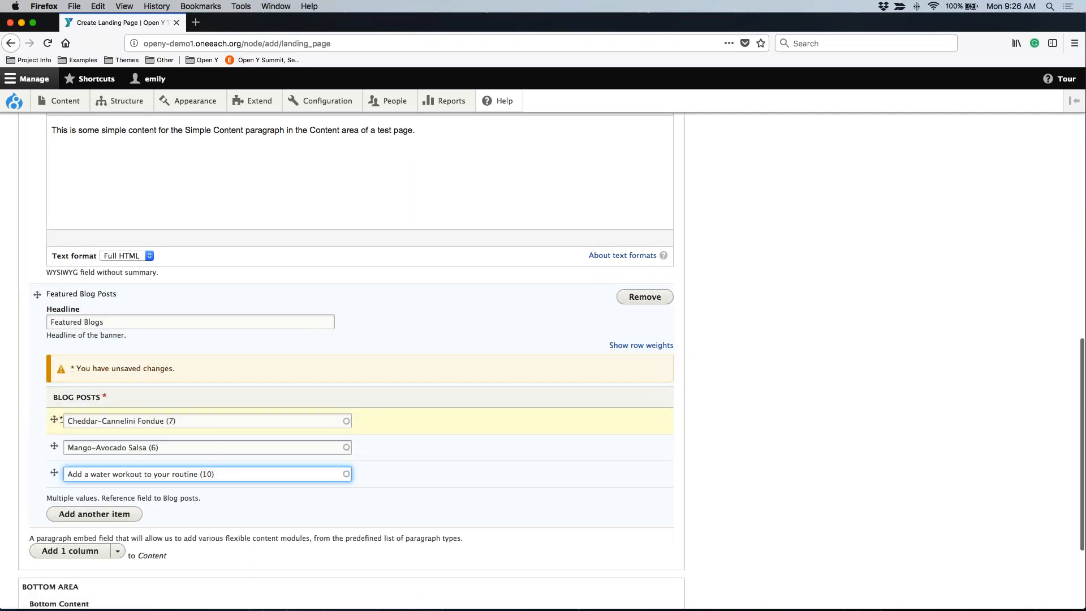
triple_click(150, 472)
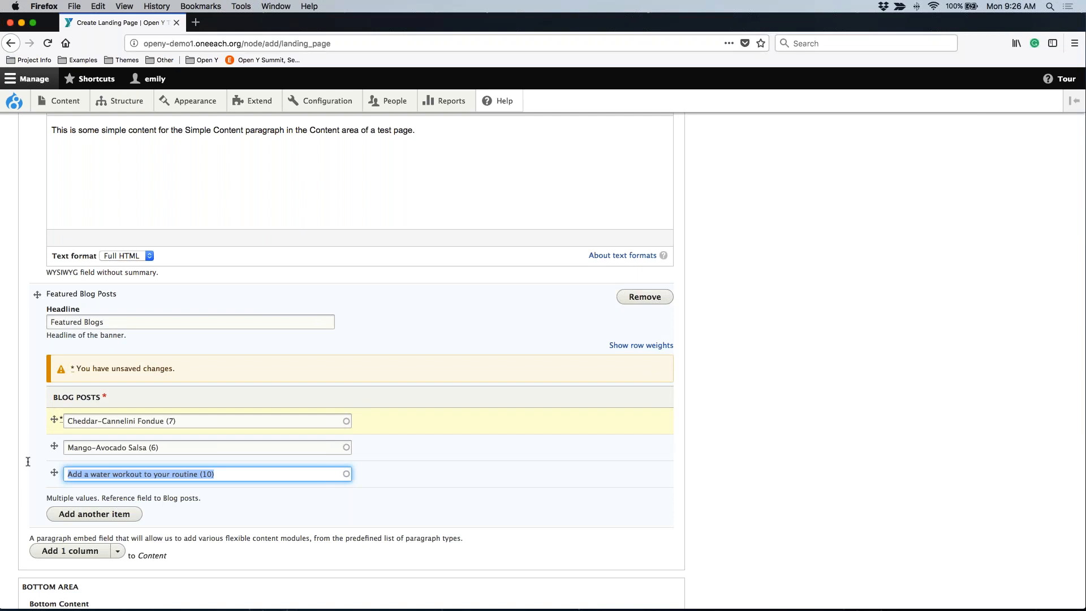
left_click(27, 460)
Add a Webform paragraph to the content area below the Featured Blog Posts paragraph.
scroll(27, 459, "down", 3)
left_click(118, 456)
scroll(193, 519, "down", 5)
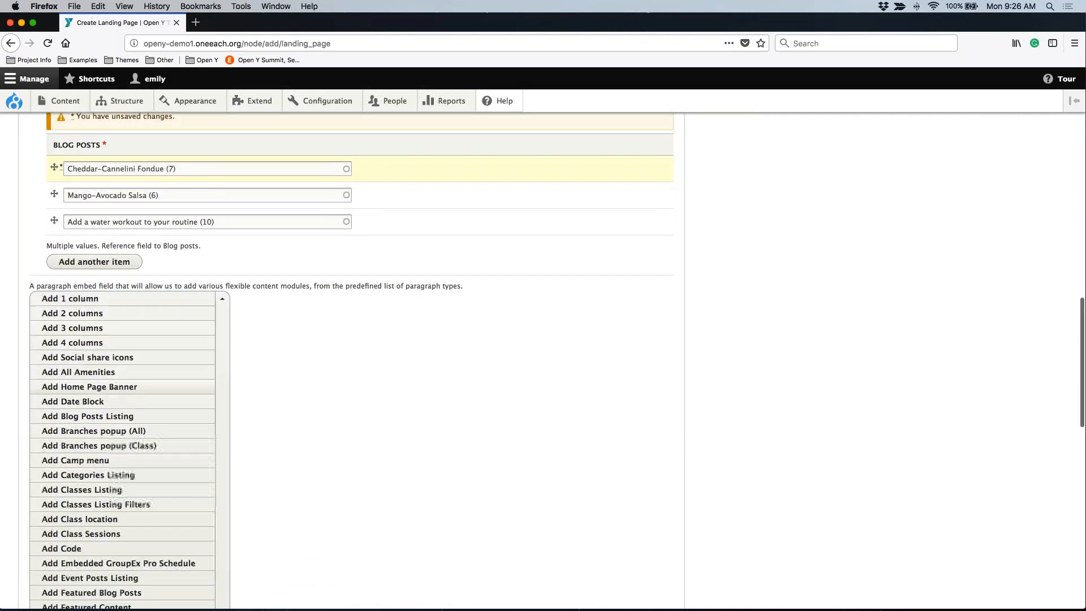
scroll(178, 485, "down", 3)
scroll(176, 486, "down", 6)
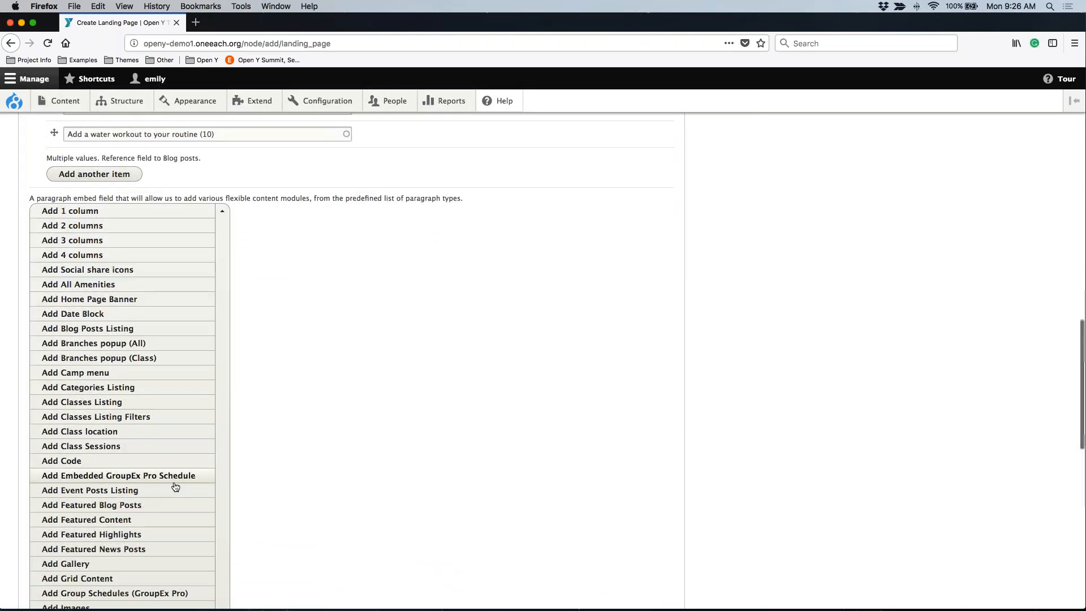
scroll(175, 486, "down", 4)
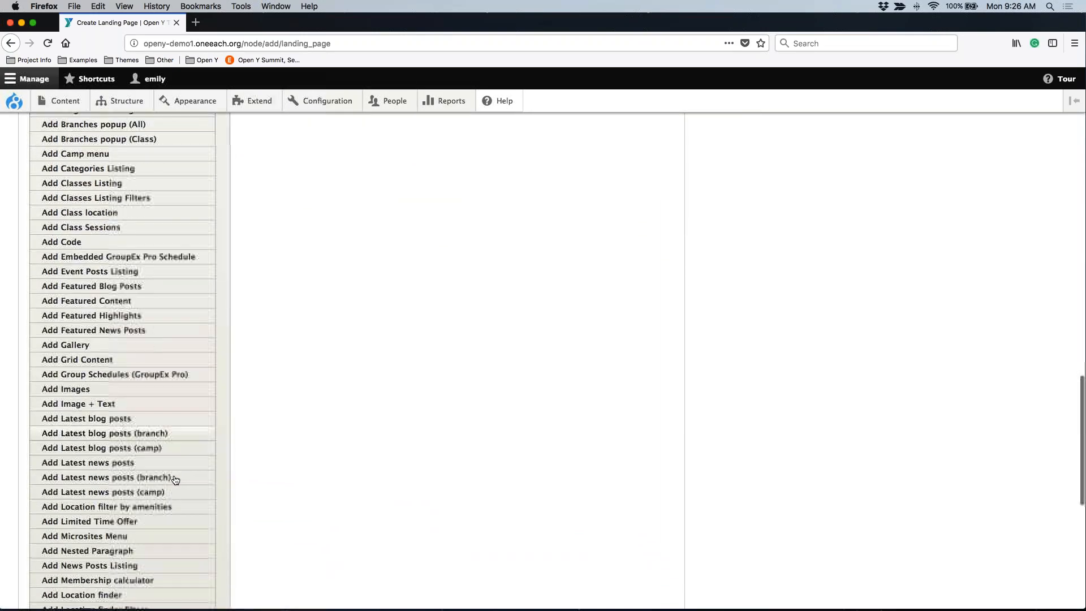
scroll(175, 480, "down", 5)
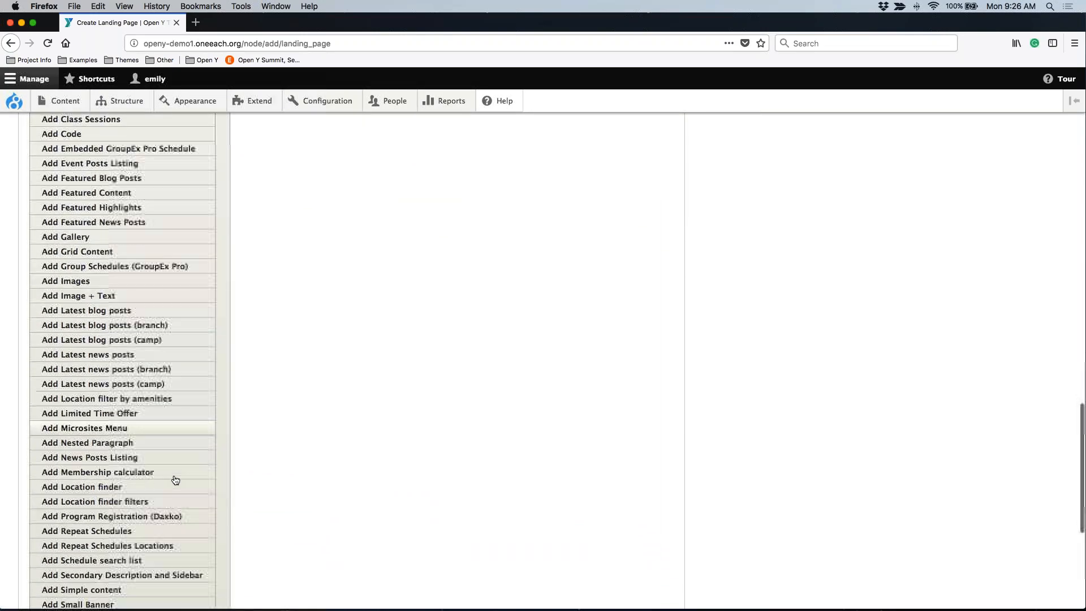
scroll(175, 480, "down", 2)
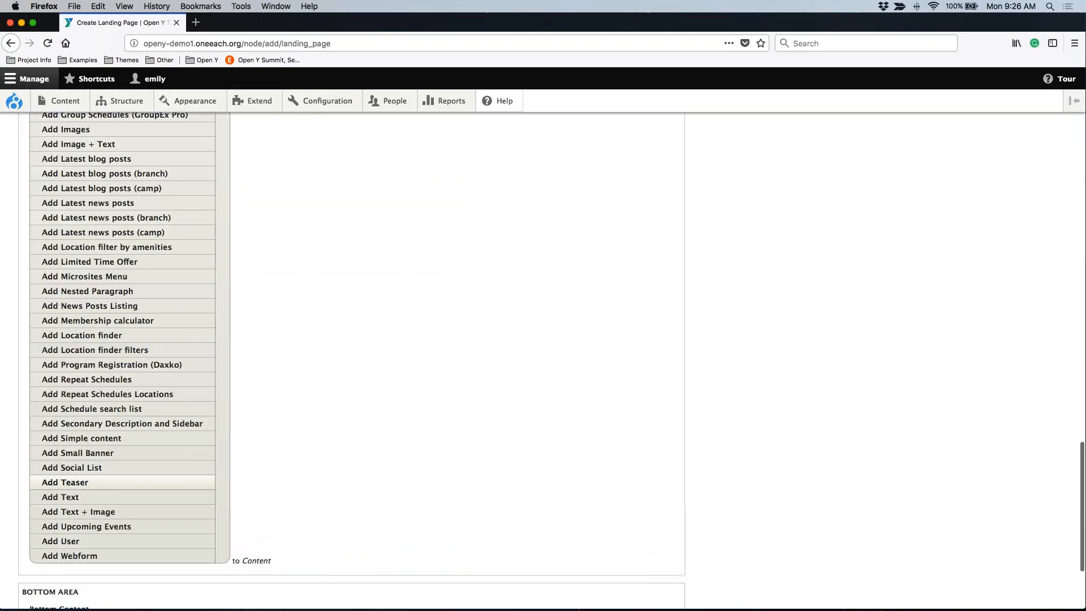
scroll(175, 477, "down", 1)
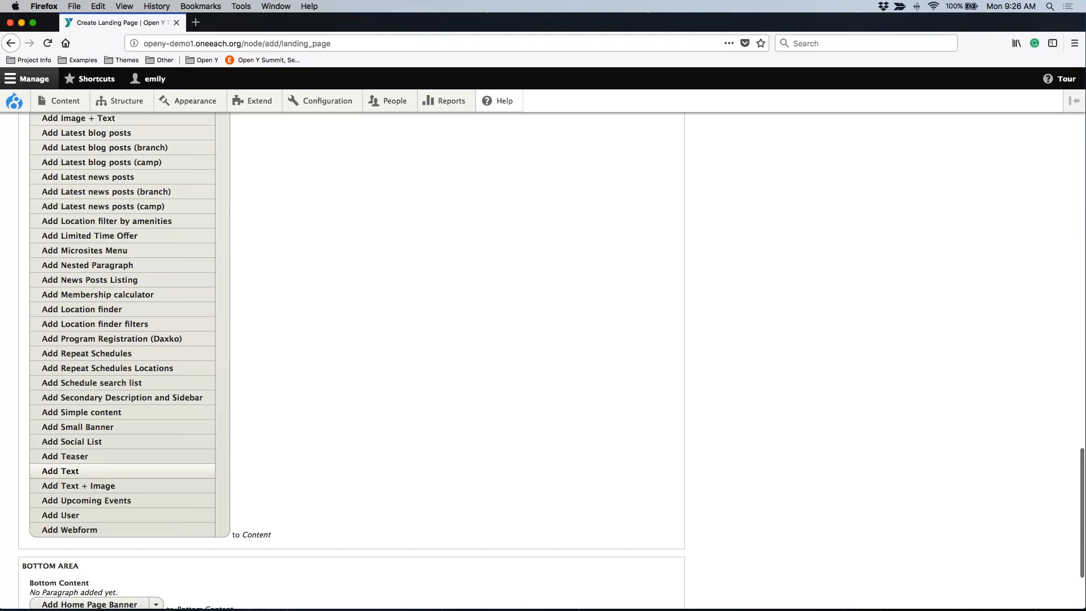
left_click(114, 529)
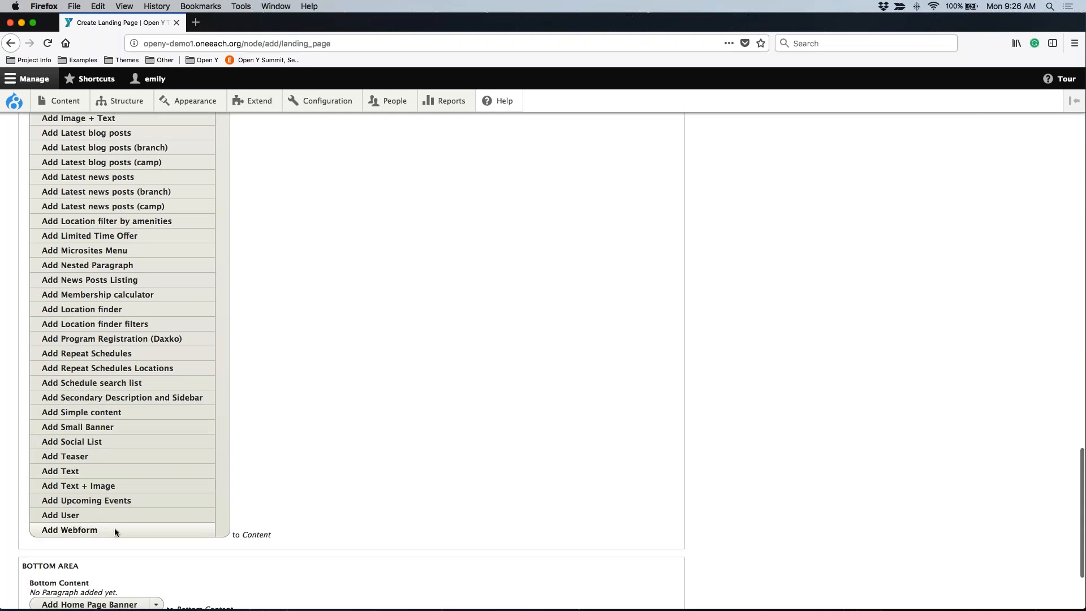
Choose Contact as the form for the Webform paragraph and expand its webform settings.
left_click(103, 443)
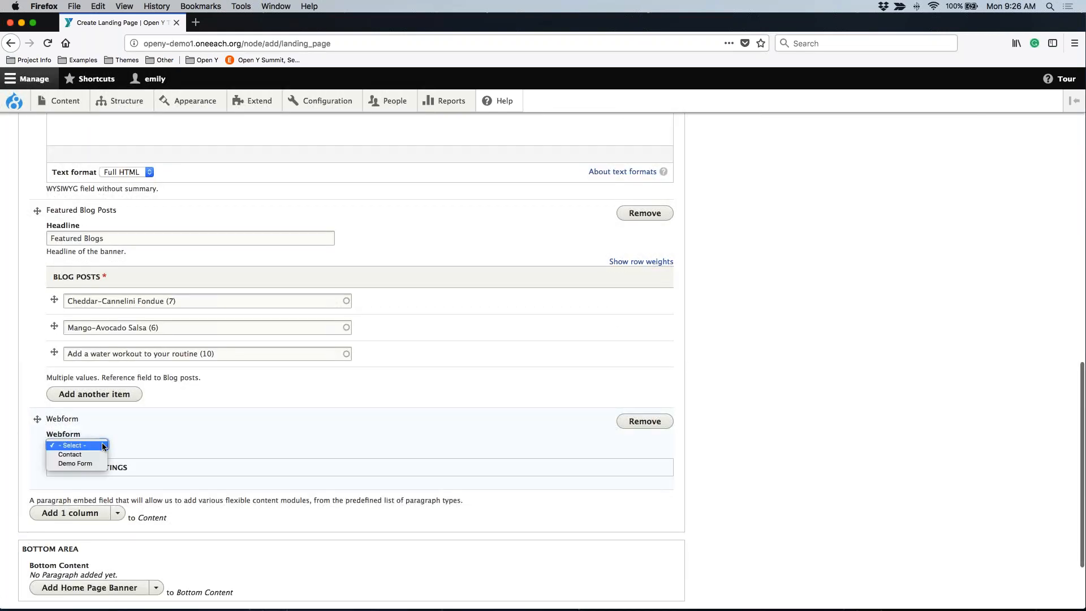
left_click(75, 456)
left_click(76, 468)
scroll(76, 471, "down", 3)
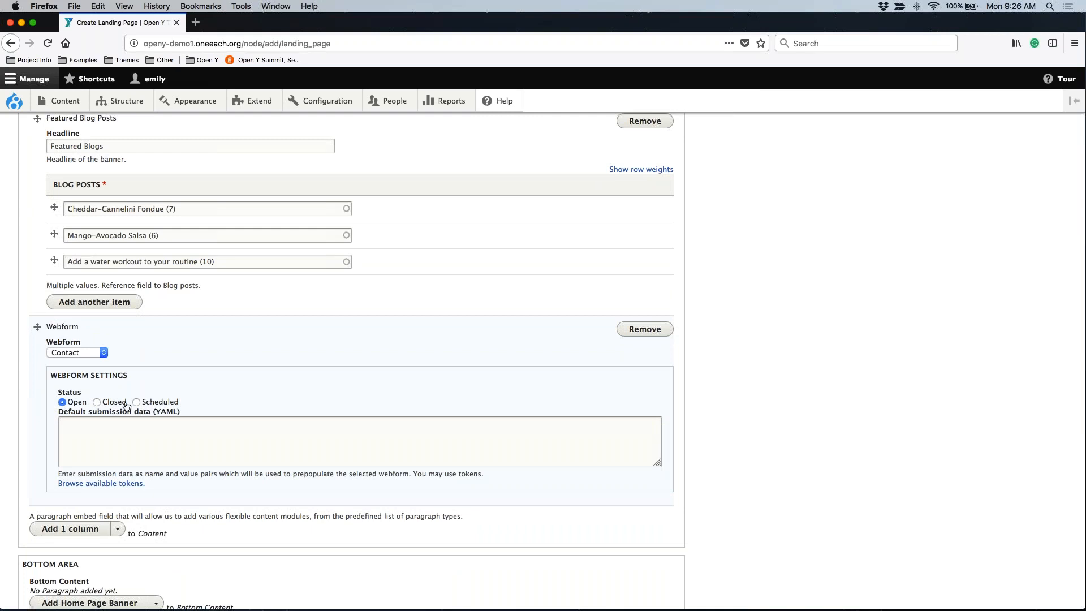
Try the Scheduled status in the webform settings, and set the status back to Open.
left_click(170, 402)
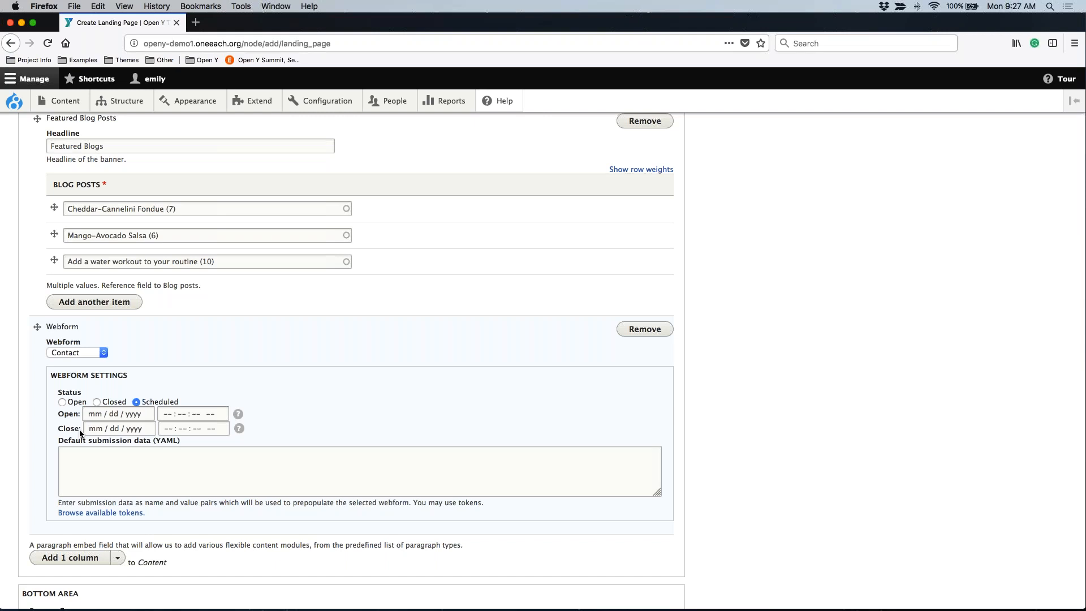
left_click(62, 402)
Add a Gallery paragraph to the Bottom Content of the landing page.
scroll(224, 386, "down", 2)
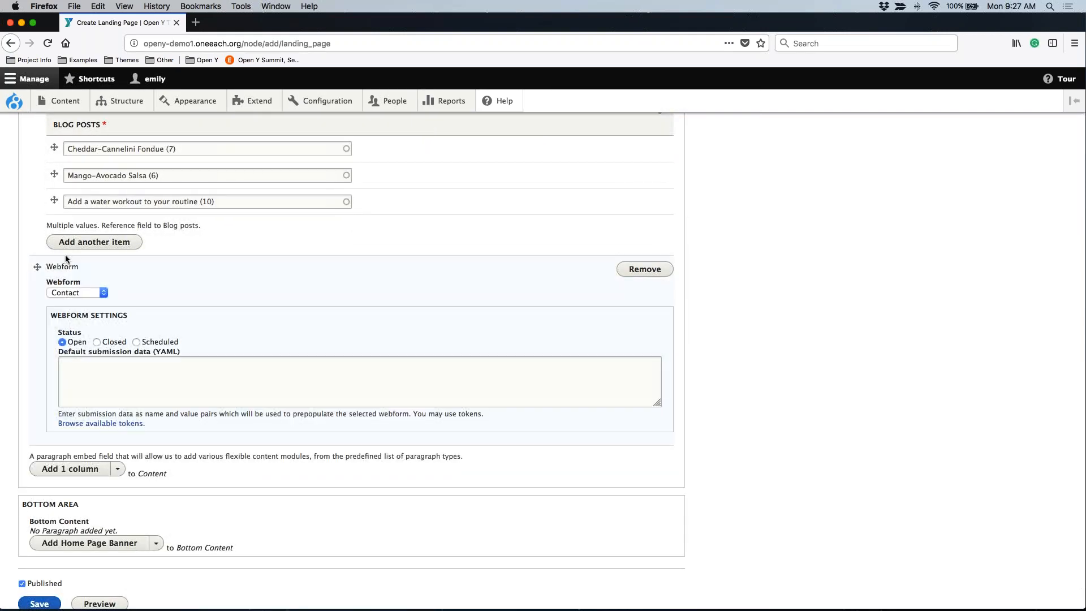
scroll(66, 260, "up", 15)
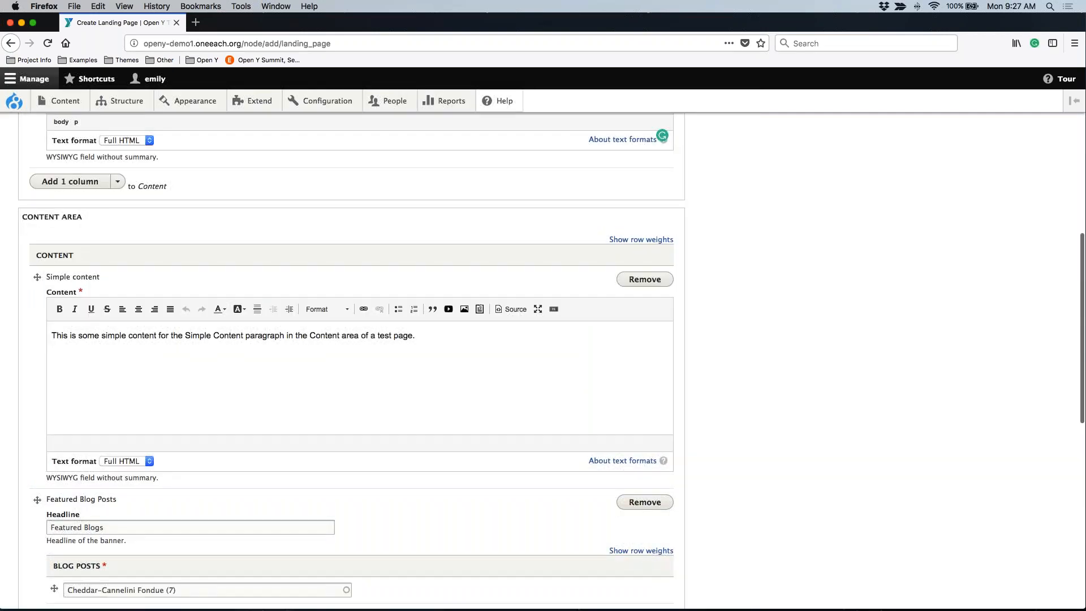
scroll(87, 277, "down", 1)
scroll(87, 277, "down", 14)
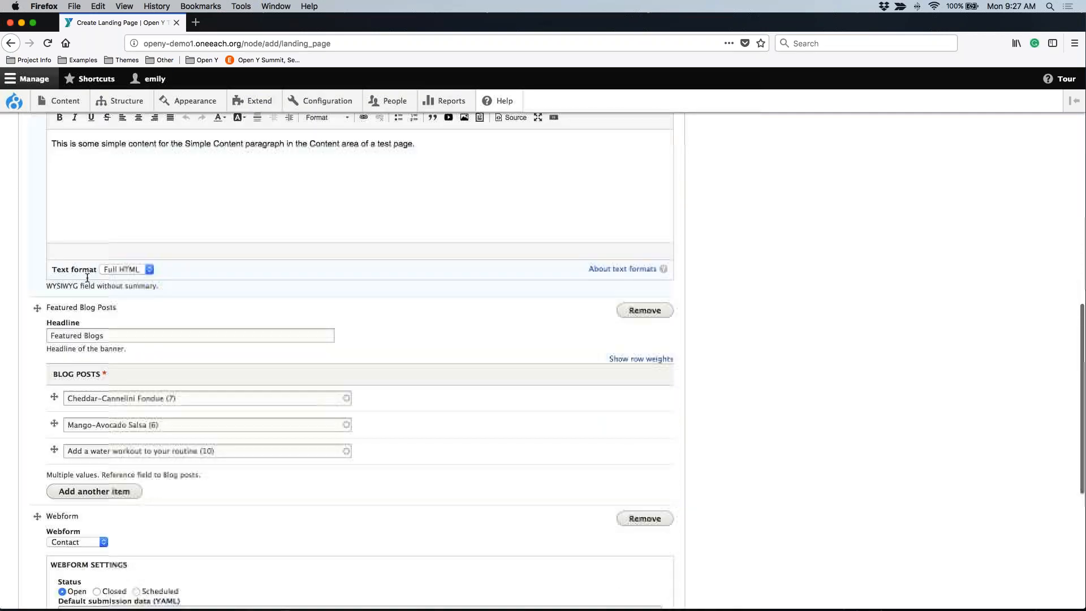
scroll(87, 278, "down", 2)
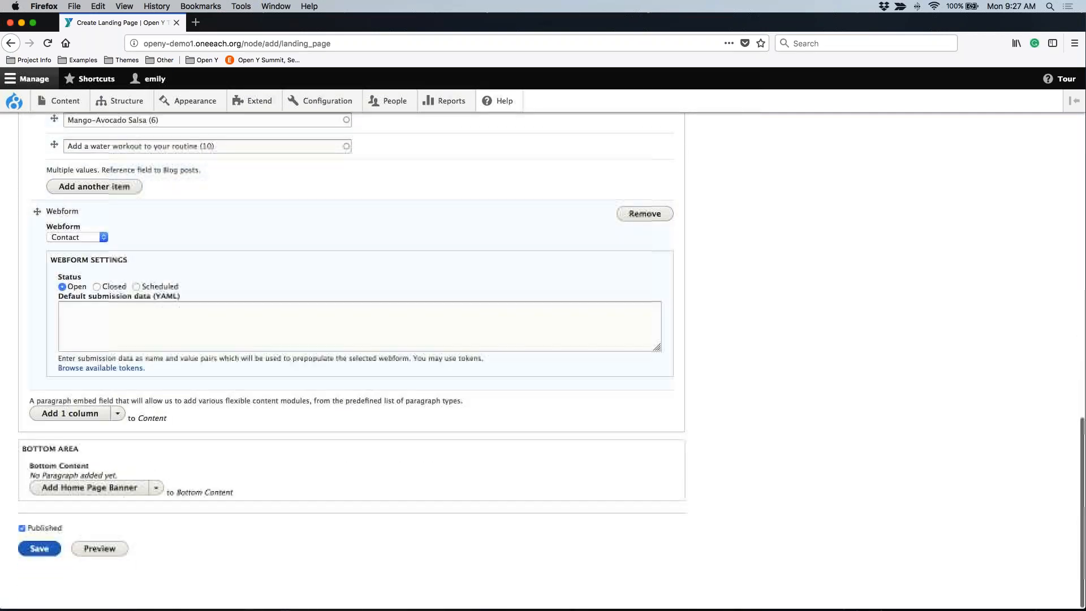
left_click(155, 488)
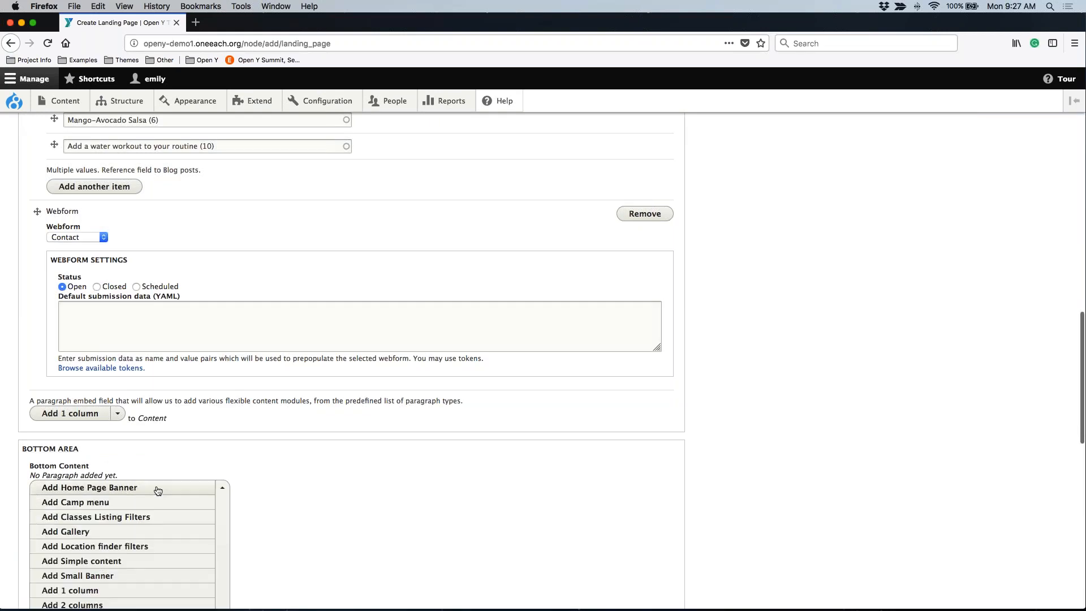
left_click(78, 531)
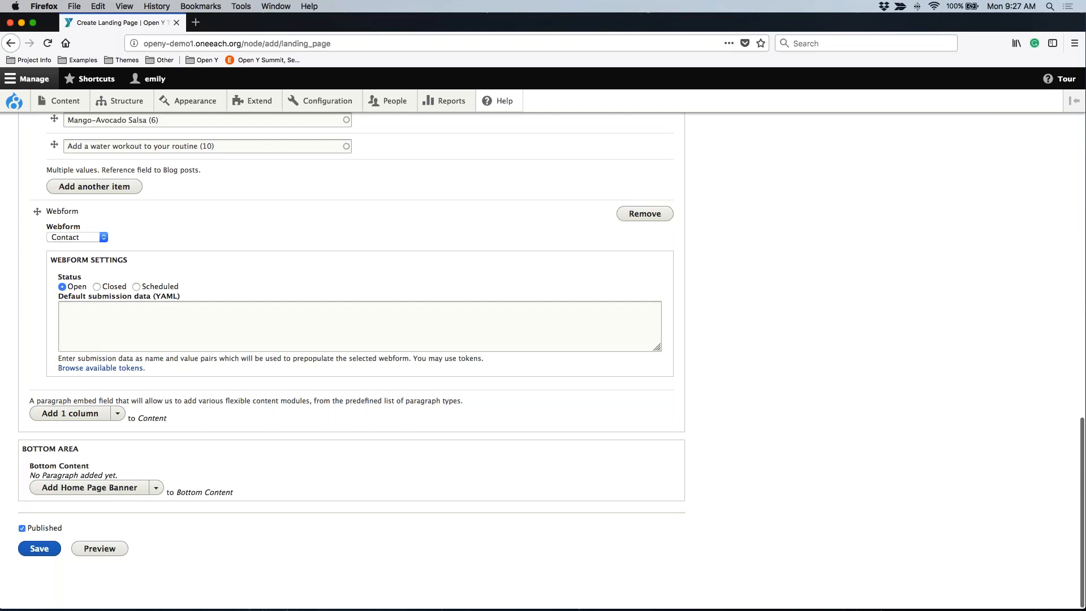
Enter "Gallery" as the headline of the Gallery paragraph and leave its description empty.
scroll(350, 362, "down", 3)
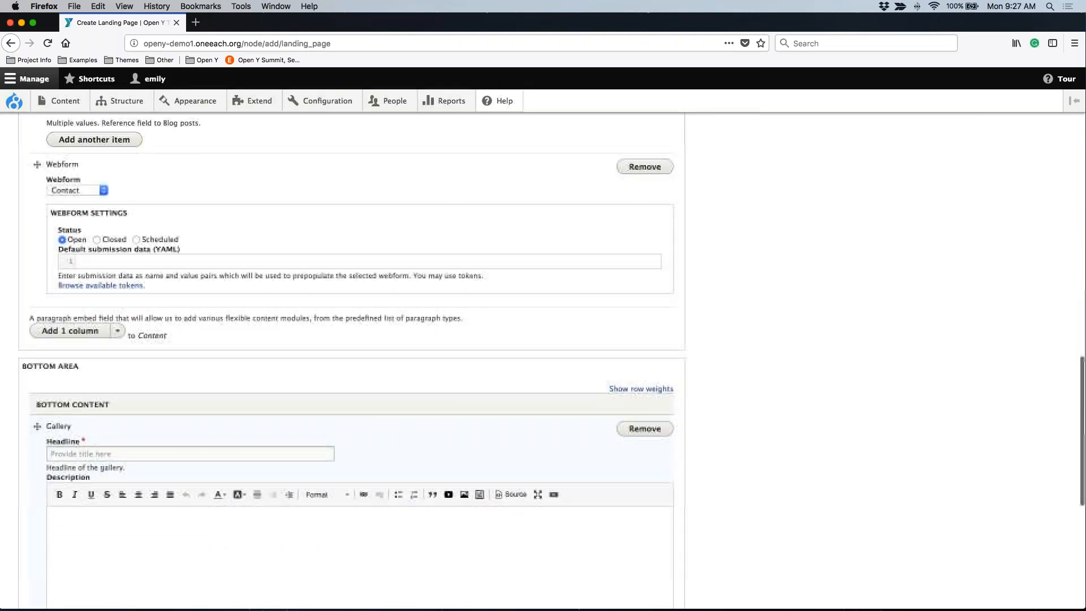
left_click(91, 325)
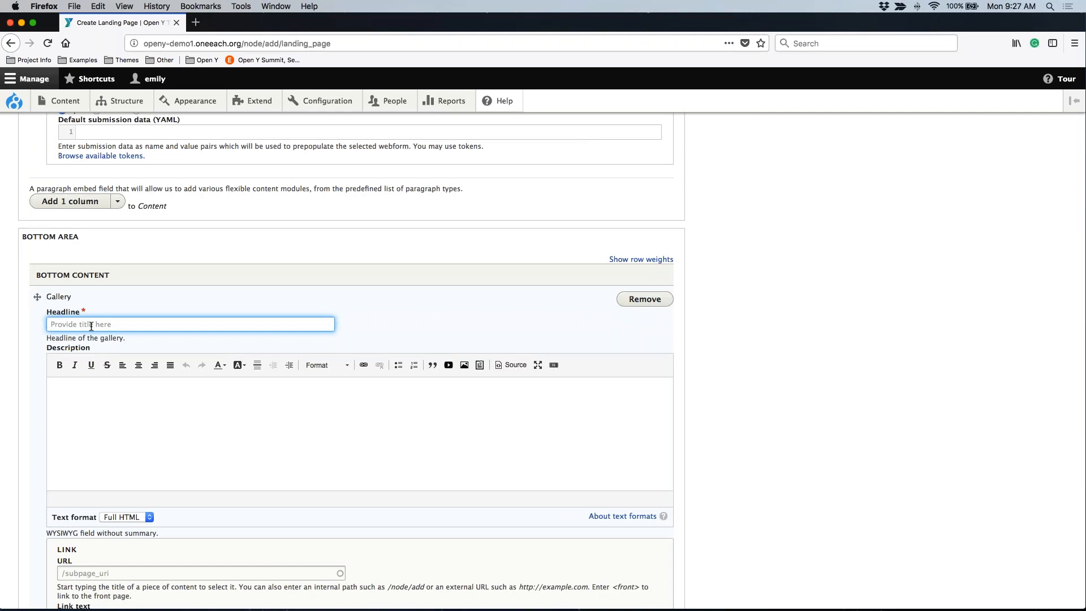
type("Gallery")
scroll(91, 326, "down", 3)
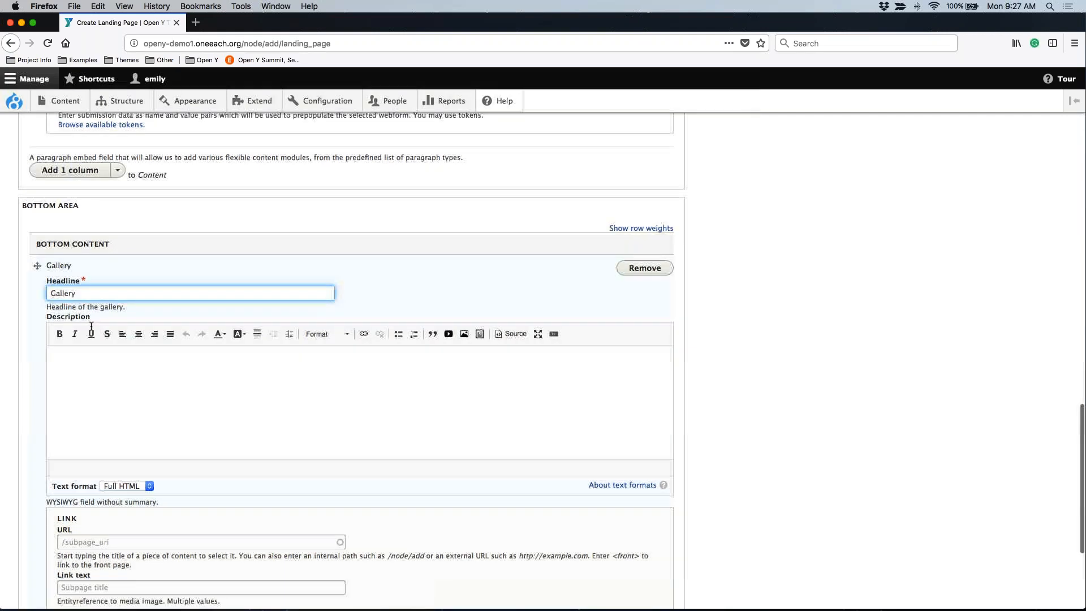
left_click(80, 242)
Add three existing library images to the gallery: the kids seated in a row, the cheering kids, and the swimmer in goggles.
scroll(79, 243, "down", 2)
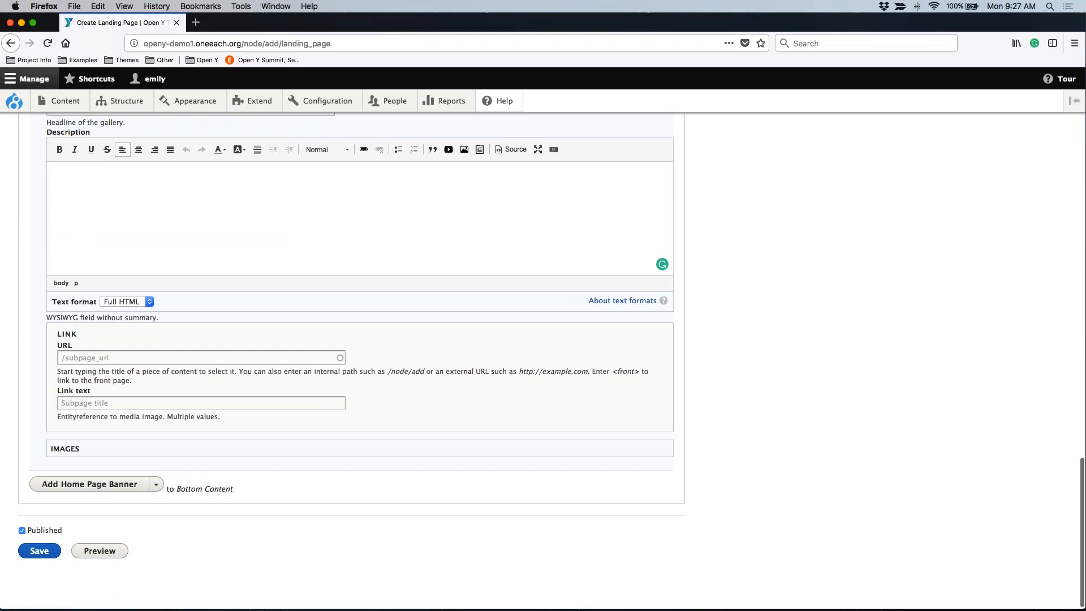
left_click(66, 450)
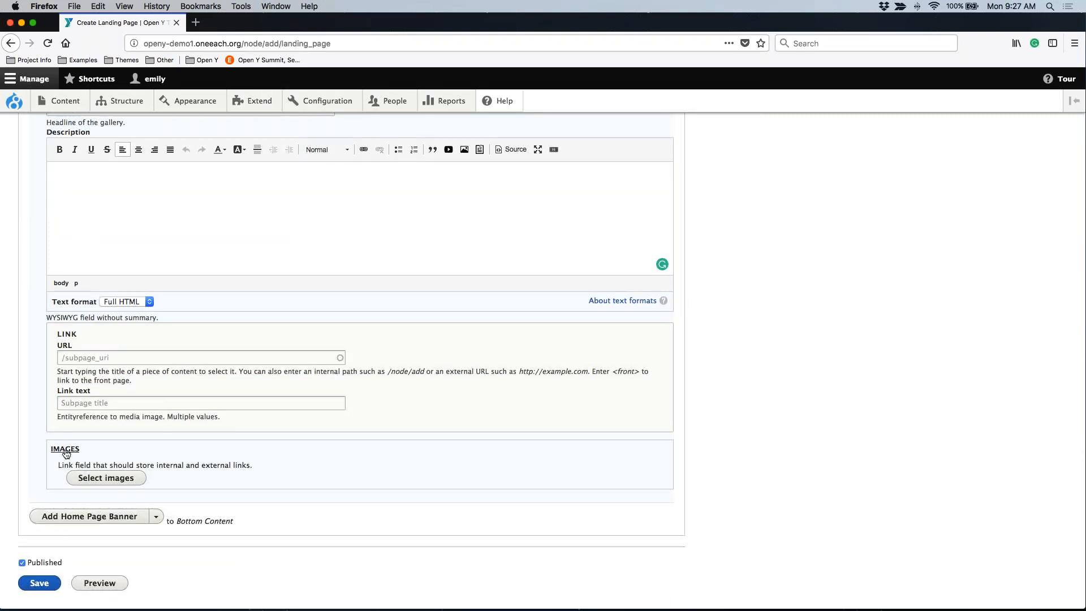
left_click(120, 483)
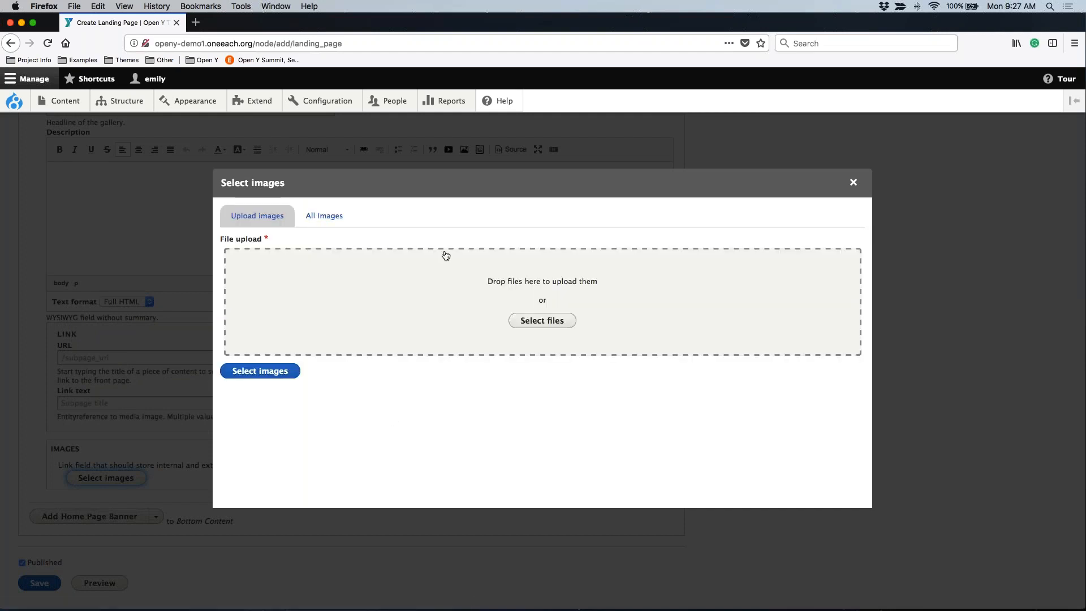
left_click(306, 215)
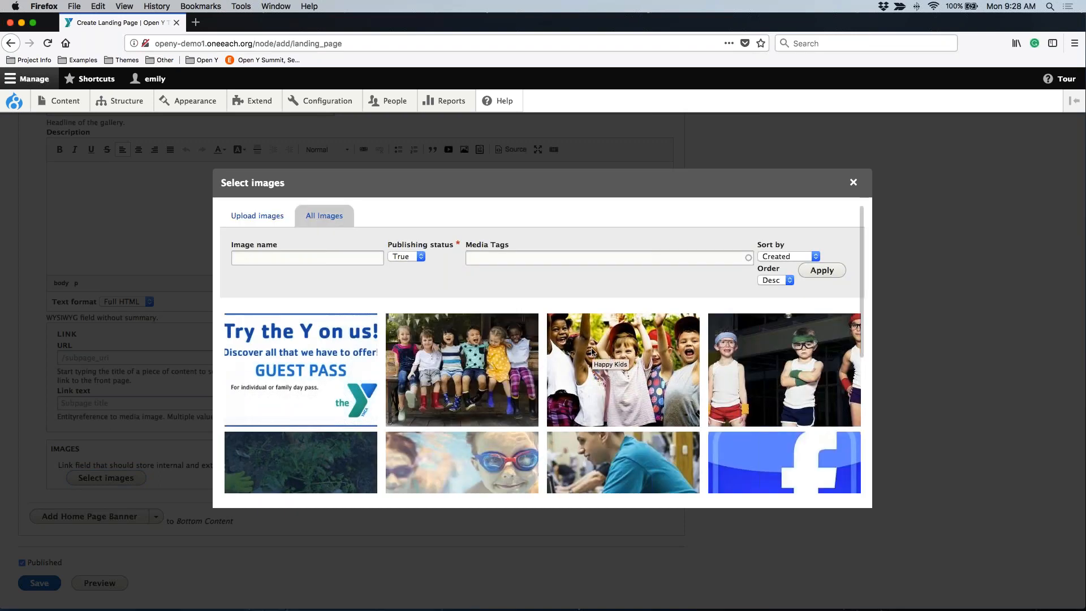
left_click(467, 370)
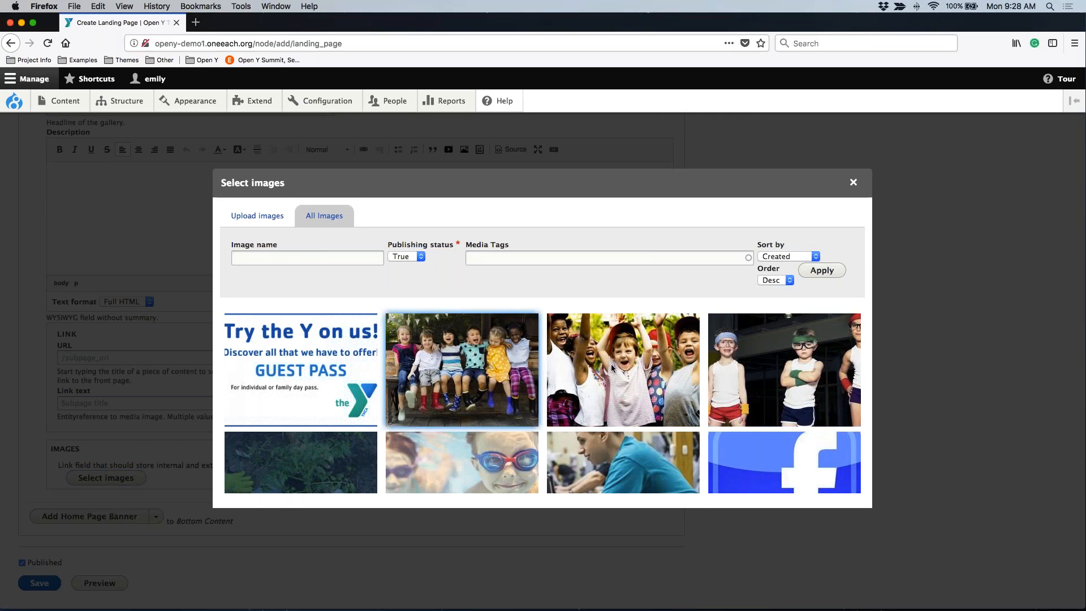
left_click(611, 366)
scroll(610, 364, "down", 5)
left_click(506, 355)
scroll(507, 354, "down", 2)
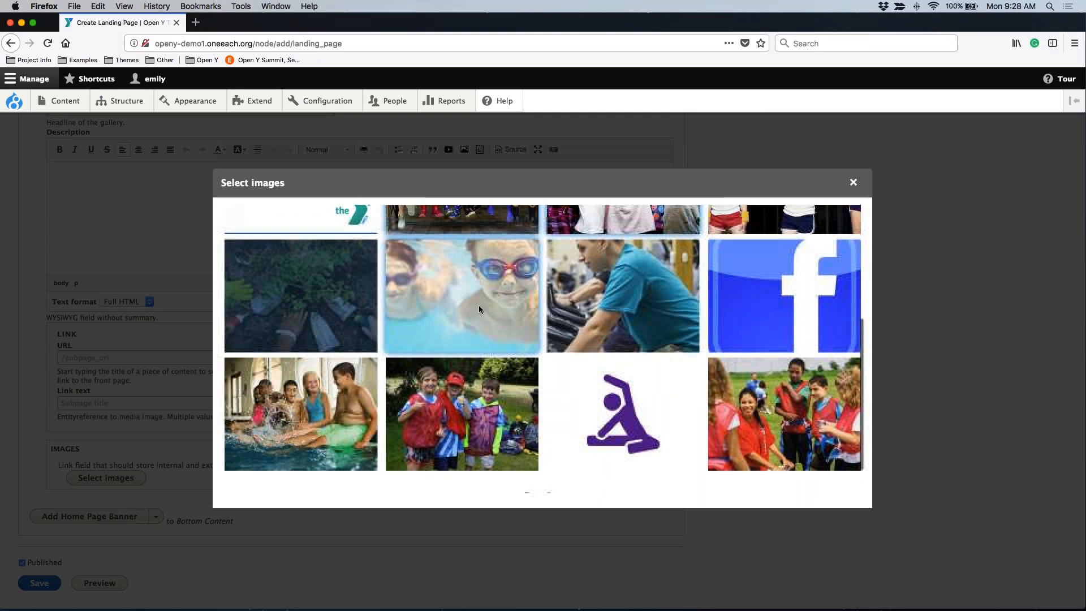
scroll(493, 268, "down", 1)
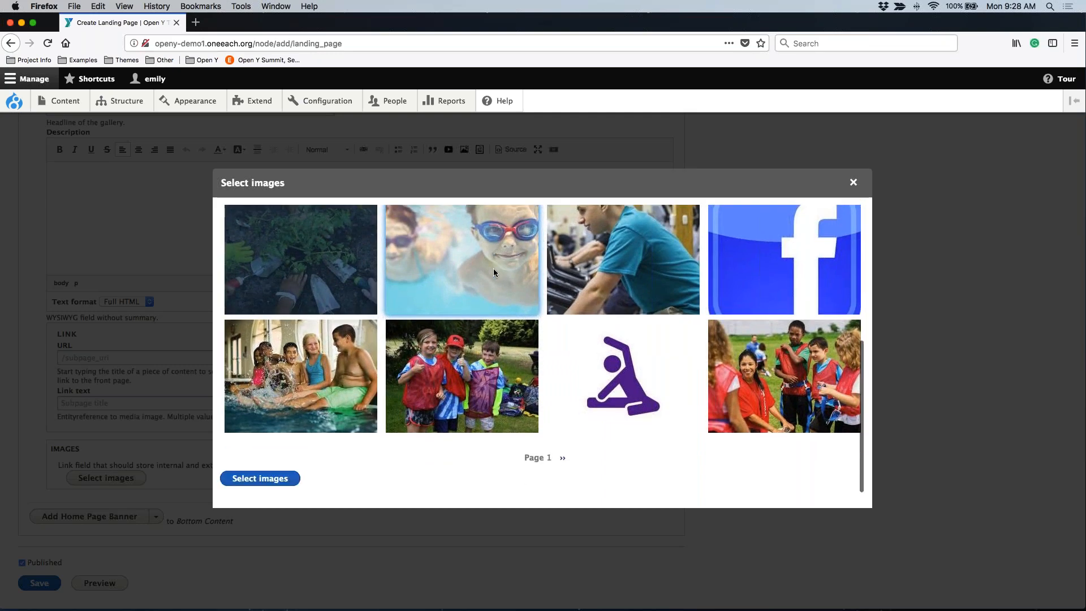
left_click(249, 479)
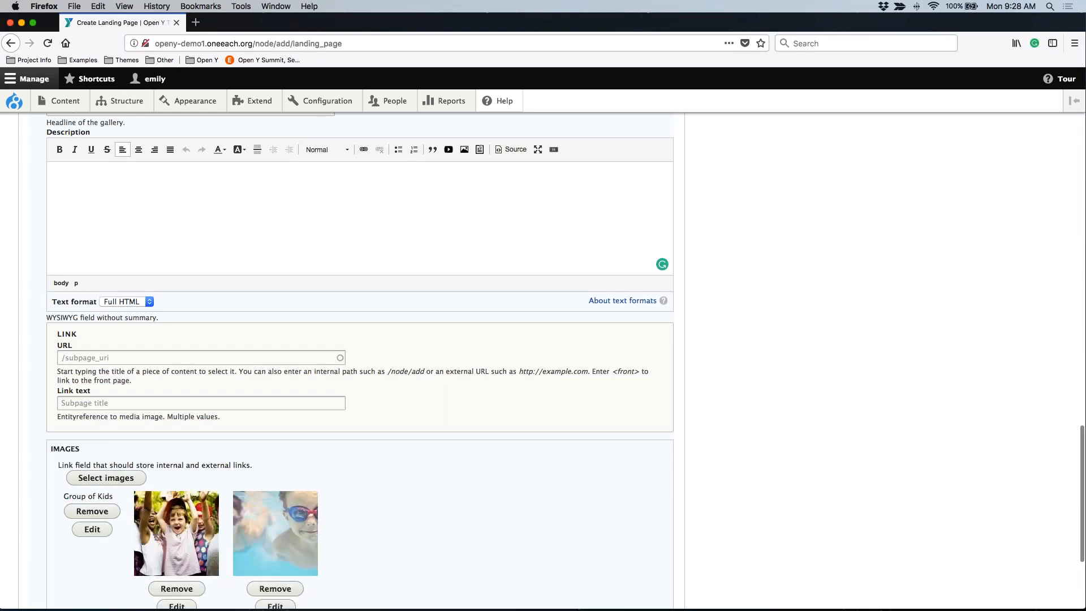
Reorder the gallery images so the swimmer comes first, followed by the seated kids and the cheering kids.
scroll(247, 479, "down", 3)
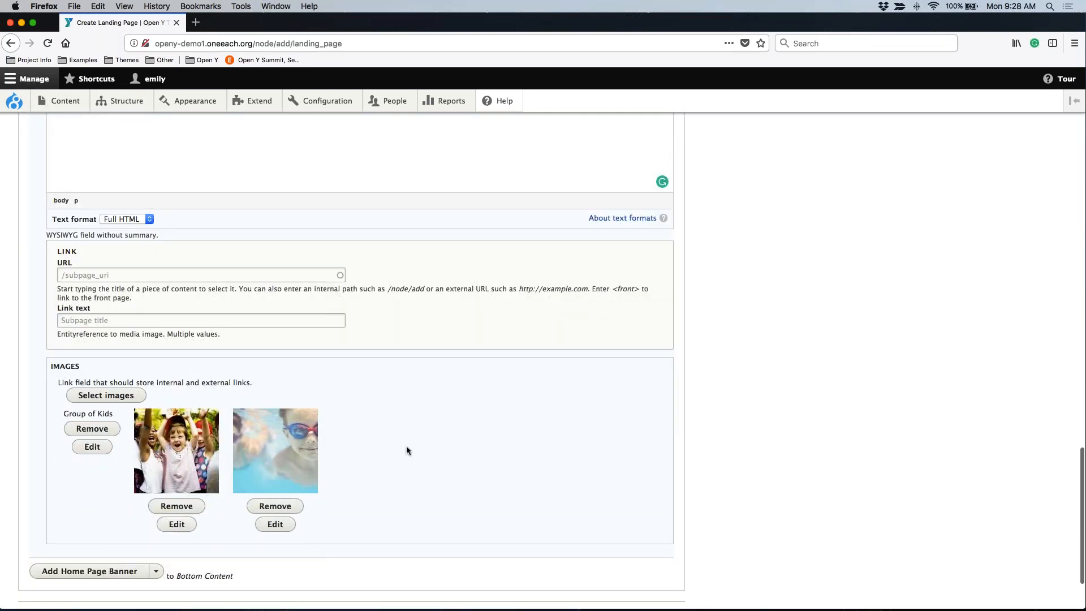
left_click_drag(250, 485, 49, 472)
left_click_drag(204, 451, 127, 439)
scroll(381, 526, "down", 3)
left_click(95, 433)
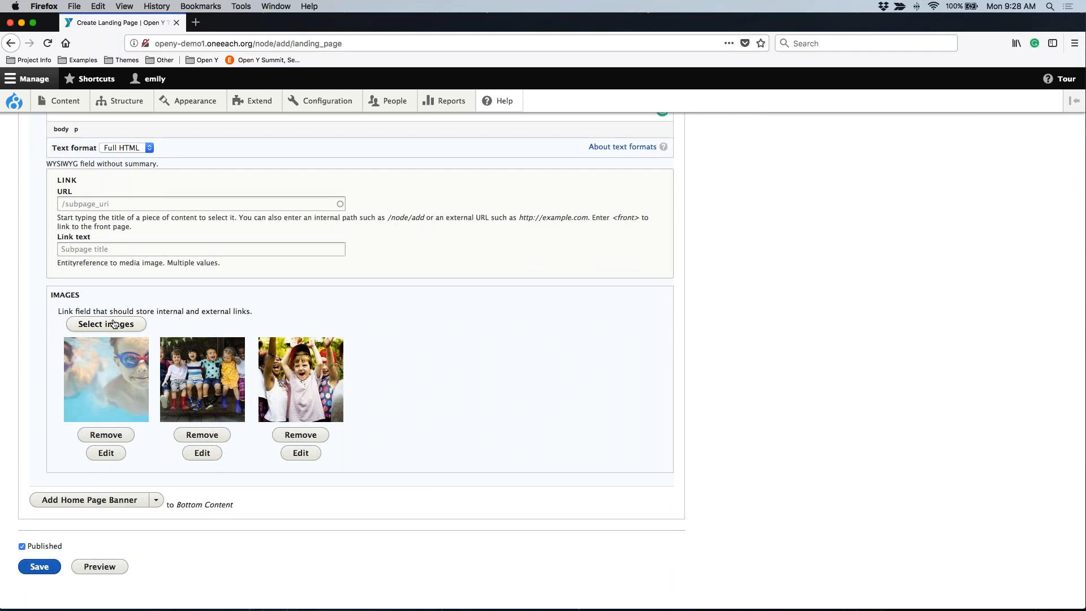
left_click(300, 434)
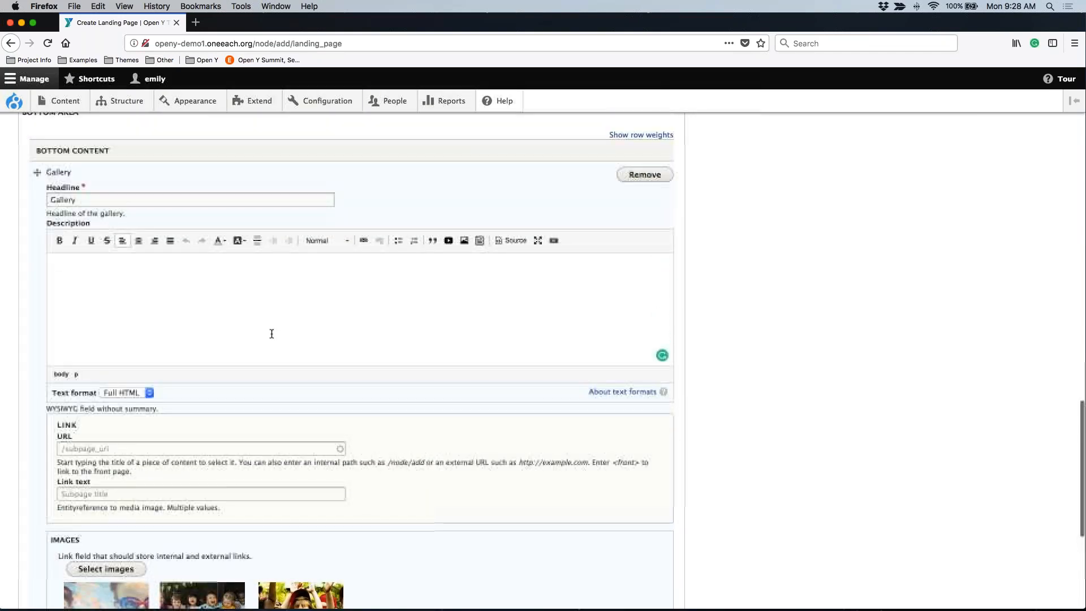
Save the landing page as published.
scroll(135, 184, "down", 3)
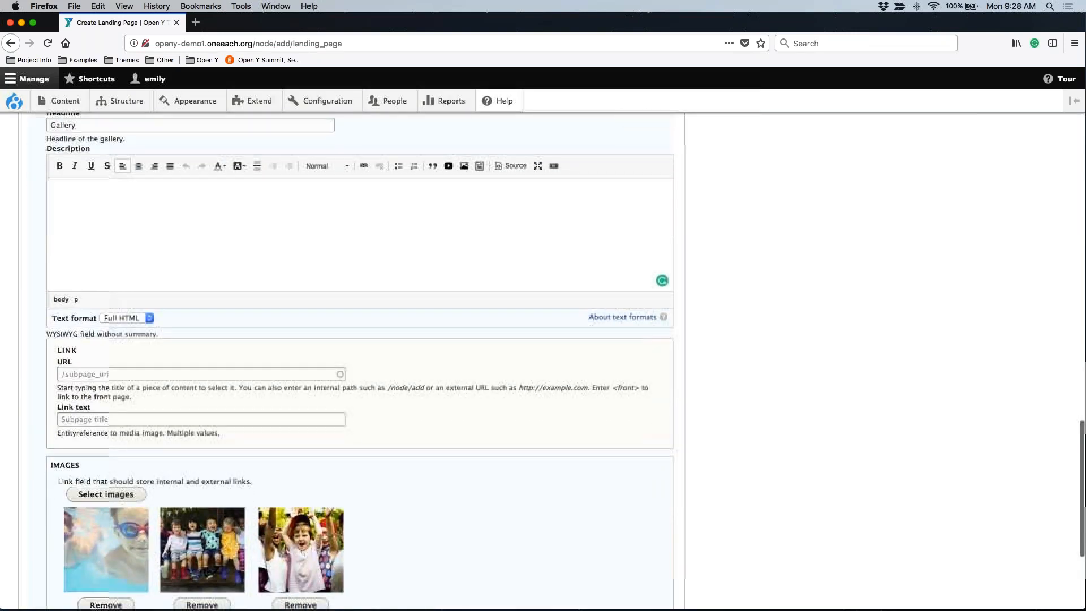
scroll(362, 362, "down", 2)
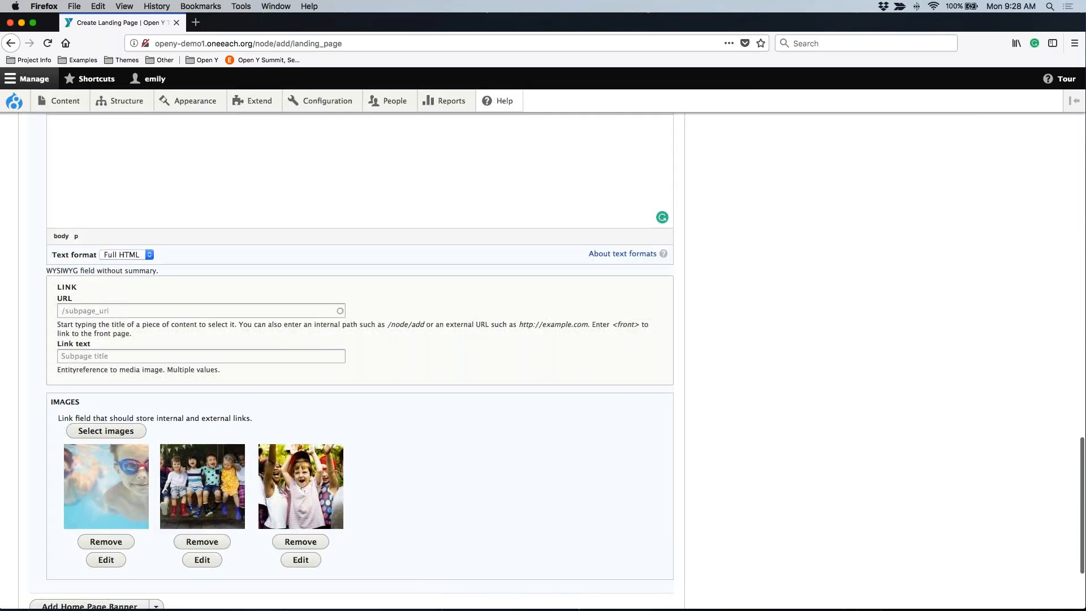
scroll(57, 542, "down", 4)
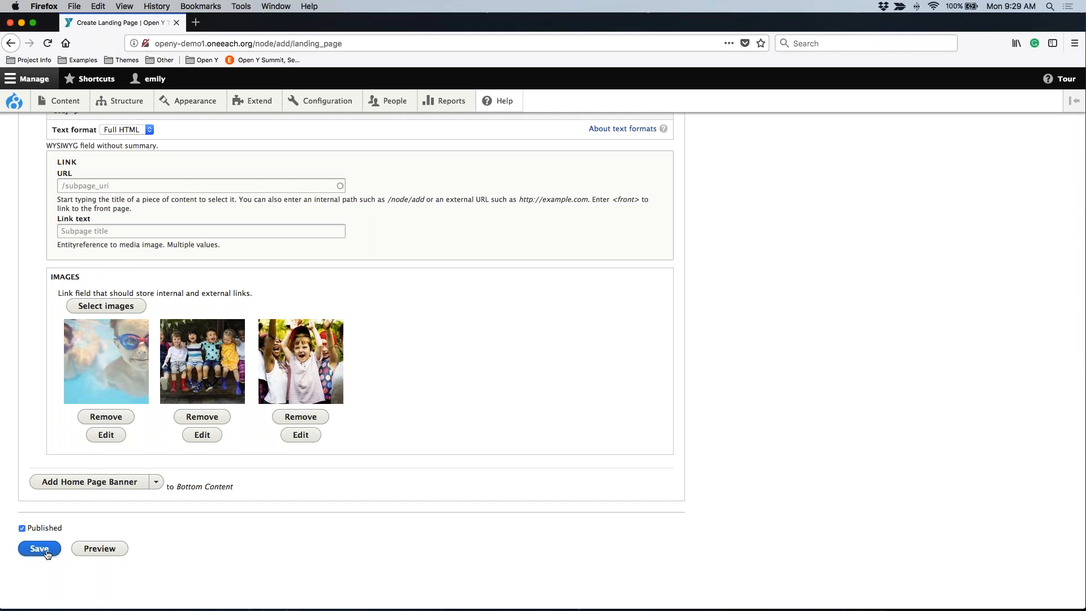
left_click(40, 552)
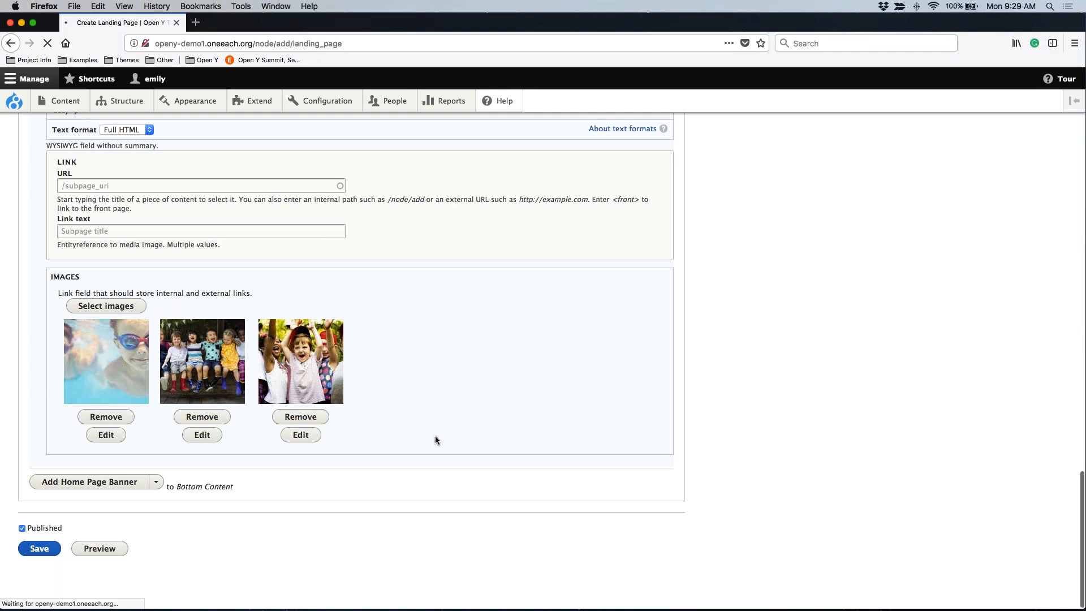
scroll(435, 436, "up", 1)
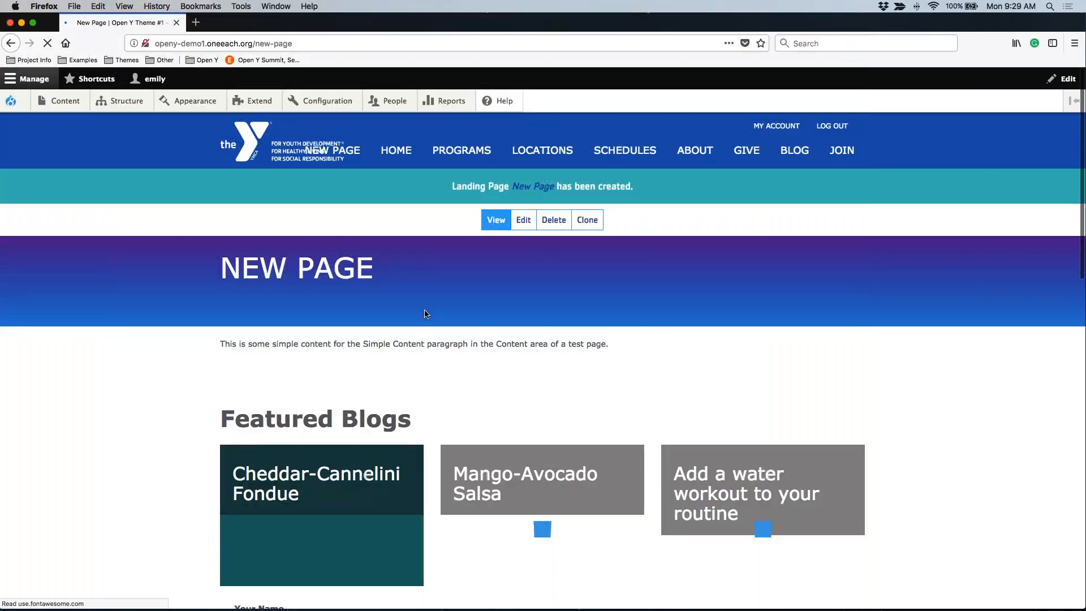
Review the published page from its title banner and simple content through the featured blogs and contact form to the gallery.
left_click_drag(215, 265, 389, 270)
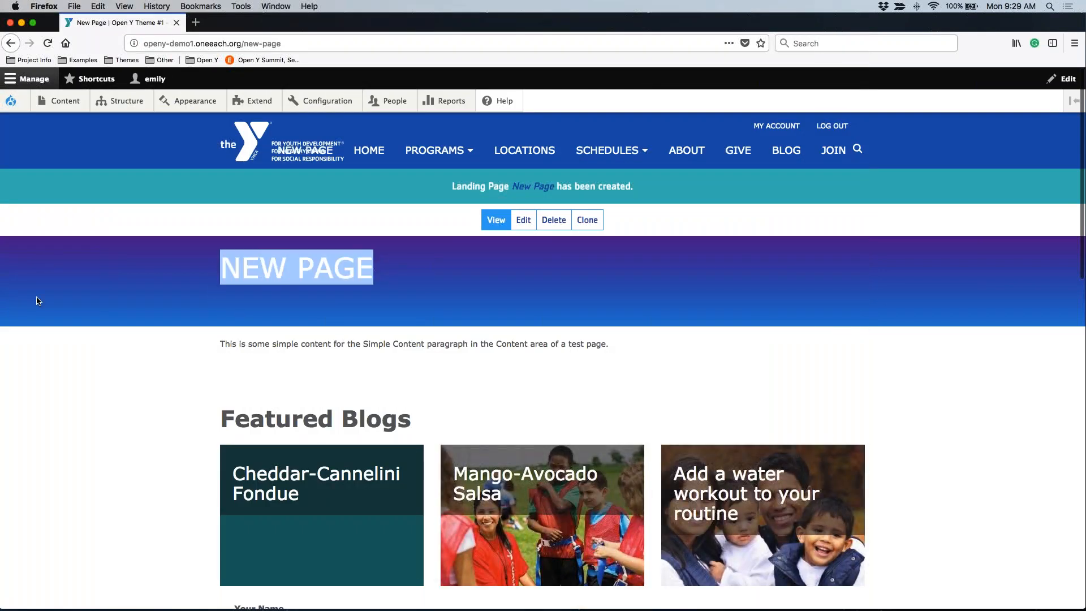
left_click(491, 300)
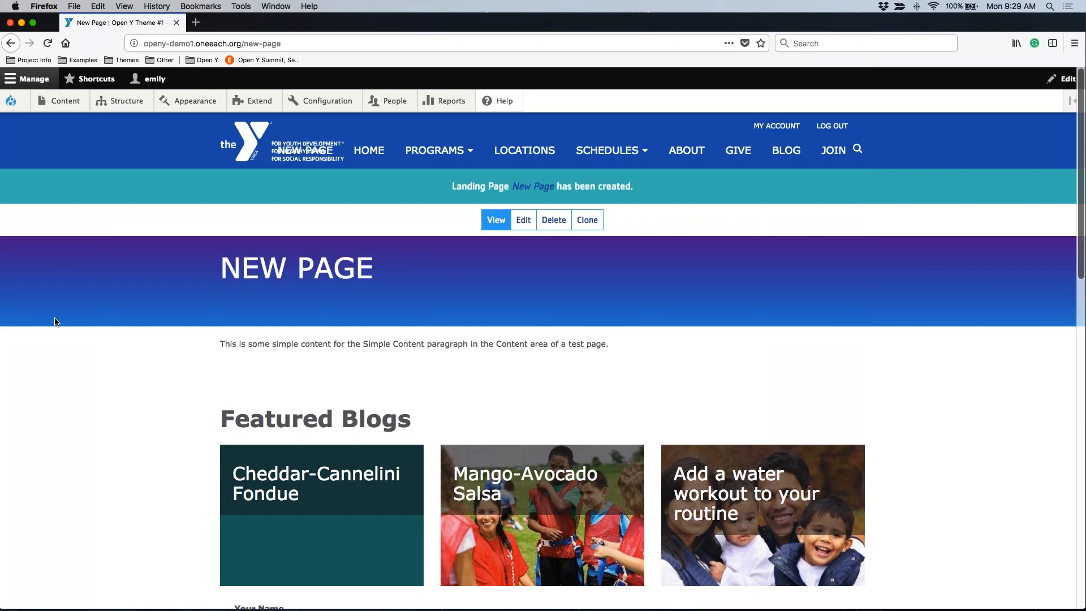
scroll(54, 317, "down", 3)
left_click_drag(205, 266, 647, 277)
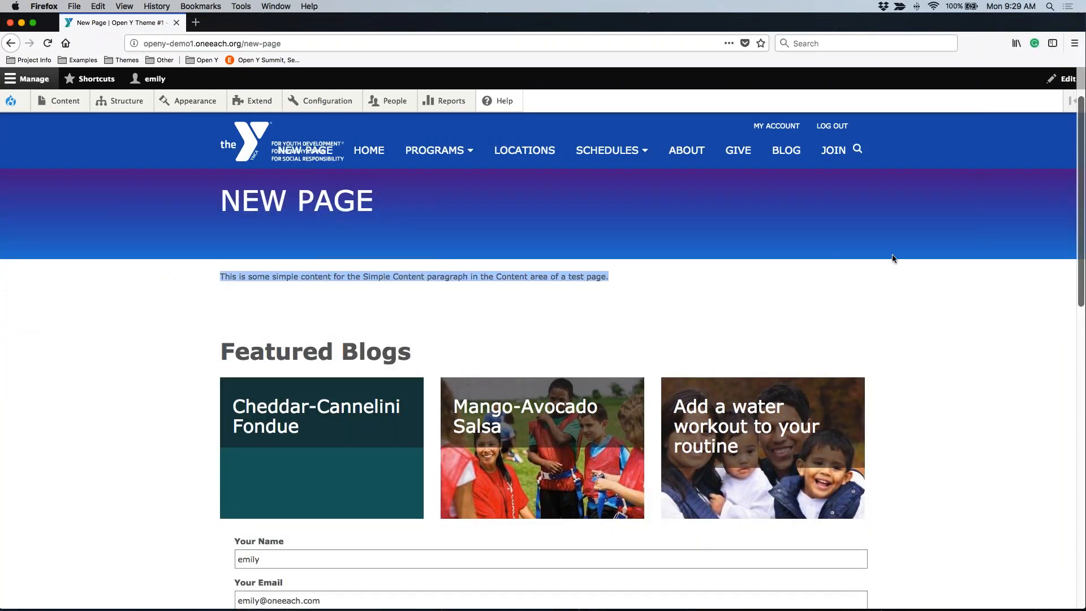
scroll(892, 255, "down", 1)
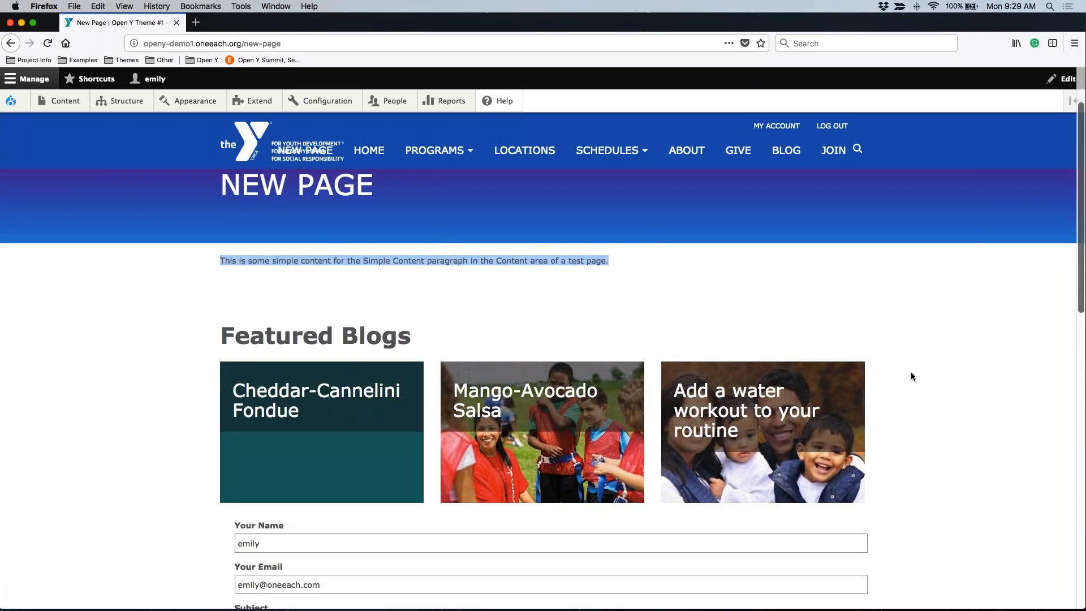
scroll(910, 372, "down", 4)
scroll(910, 376, "down", 1)
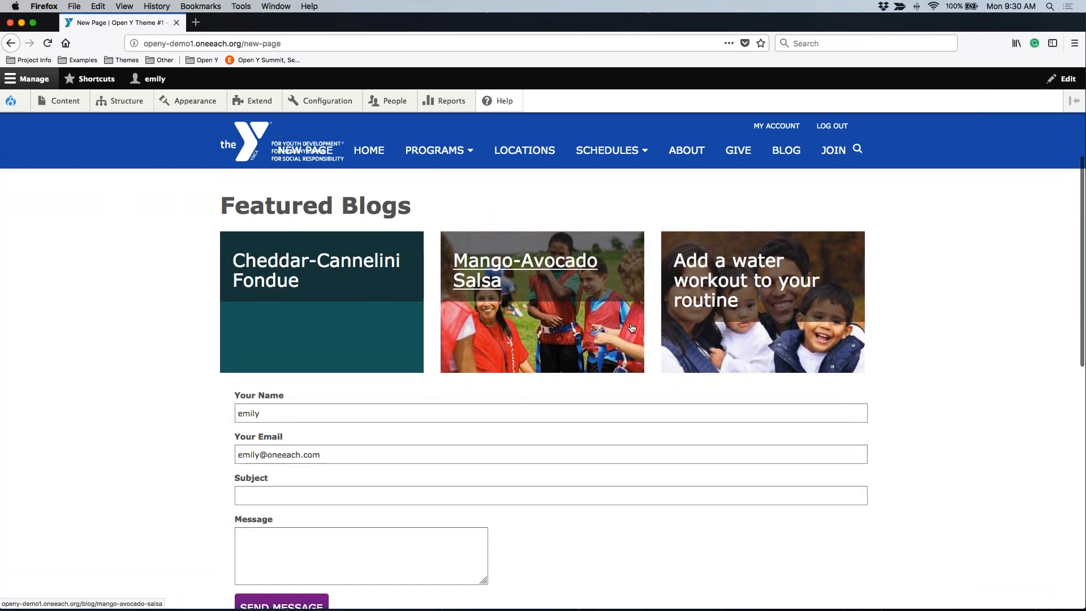
scroll(652, 395, "down", 1)
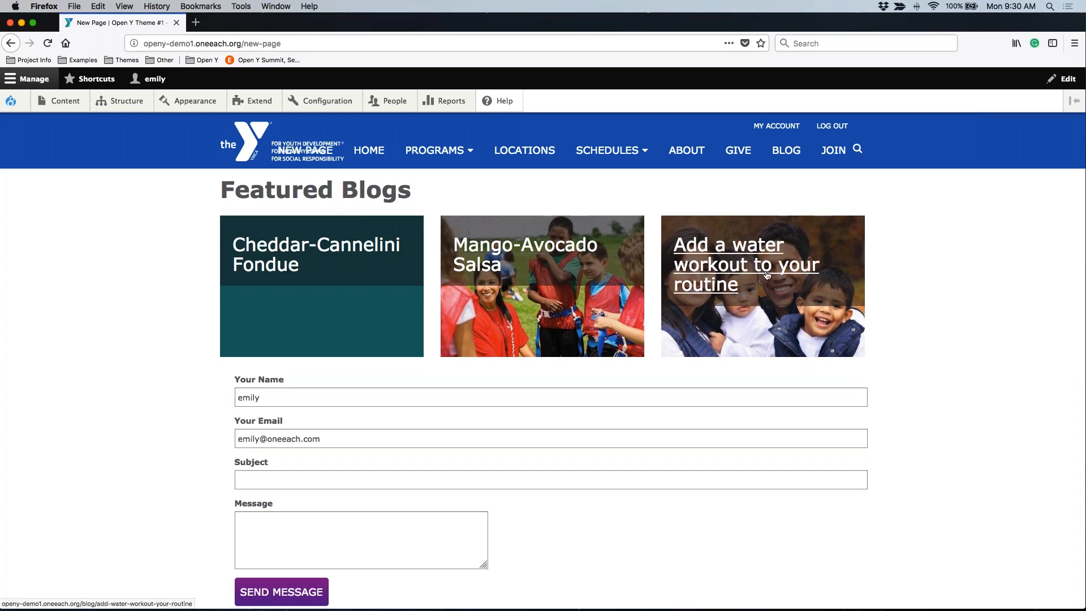
scroll(880, 300, "down", 5)
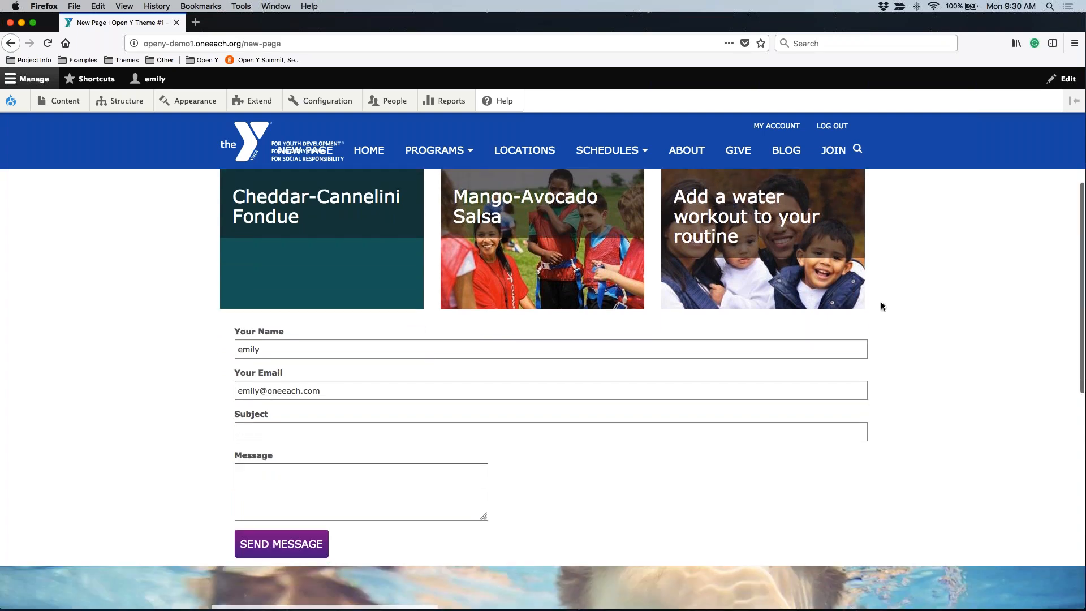
scroll(880, 306, "down", 4)
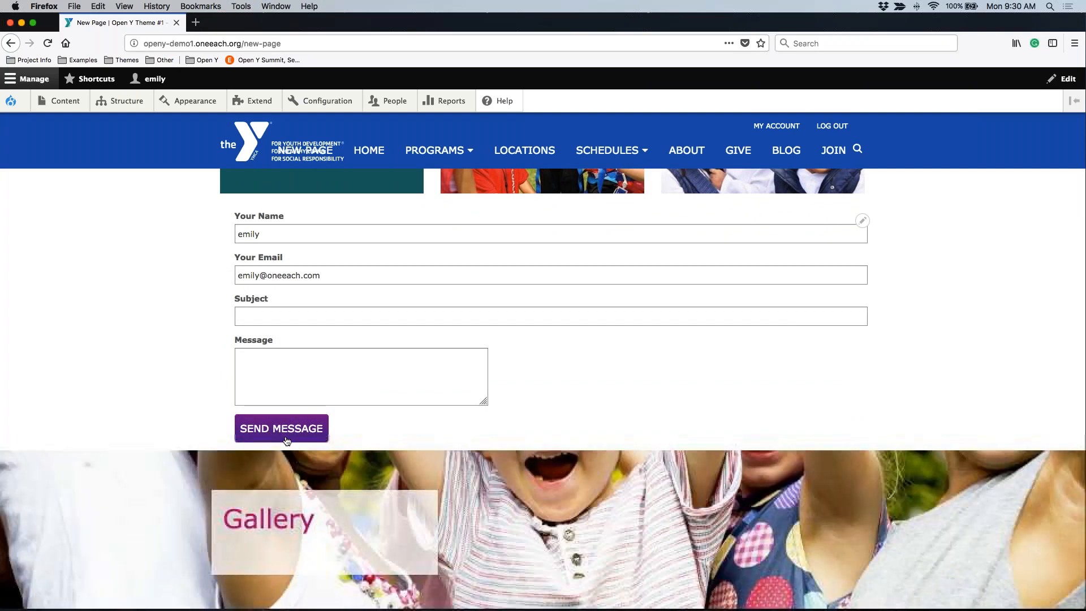
scroll(163, 325, "down", 5)
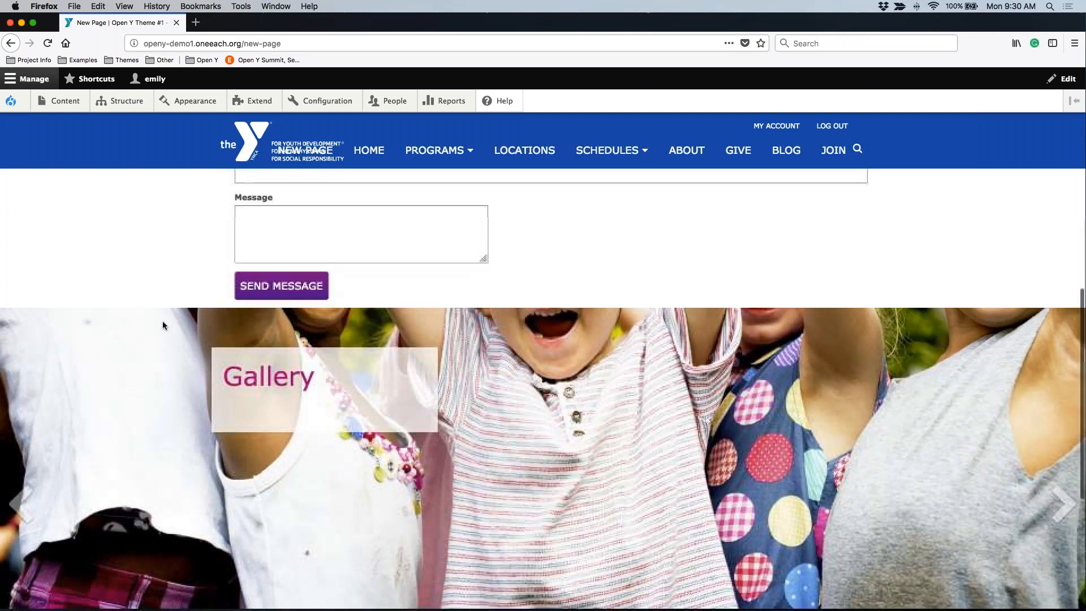
scroll(162, 325, "down", 2)
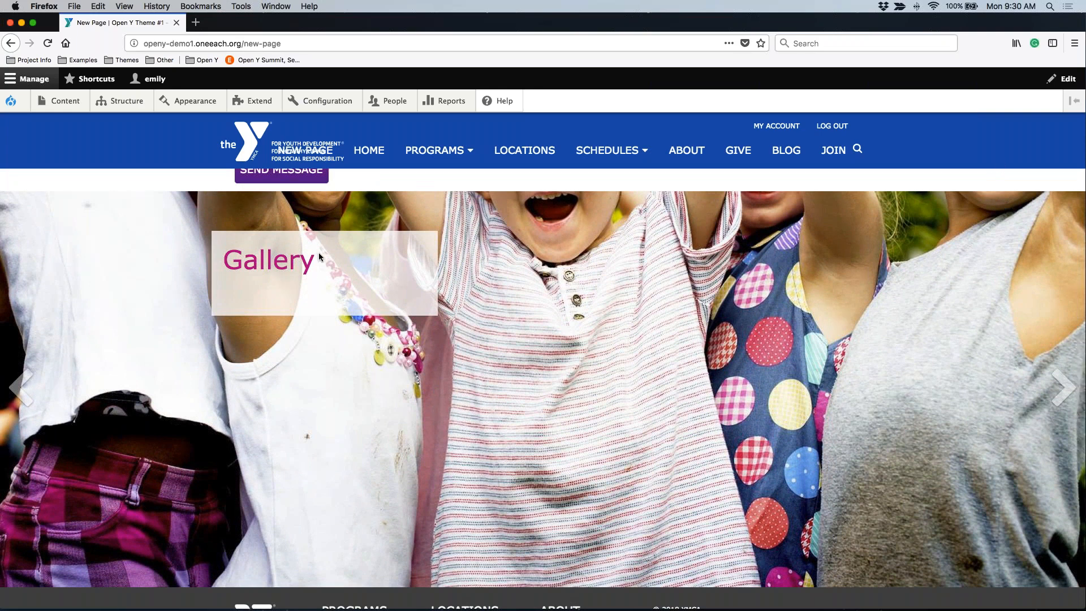
Page through the gallery carousel's images on the published page, checking its "Gallery" title and slide order.
left_click_drag(318, 252, 222, 259)
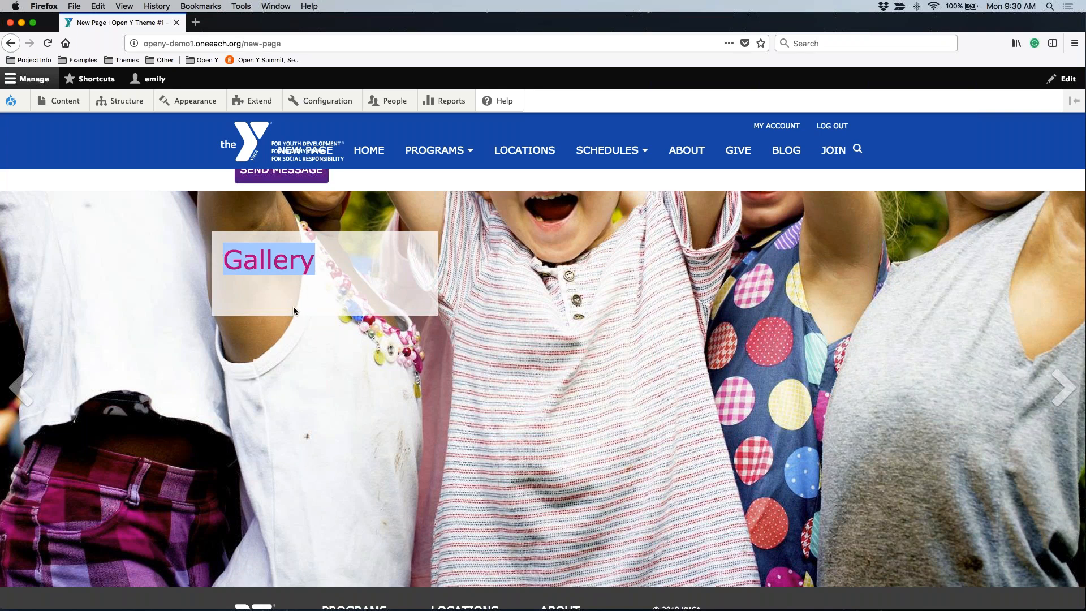
left_click(1058, 382)
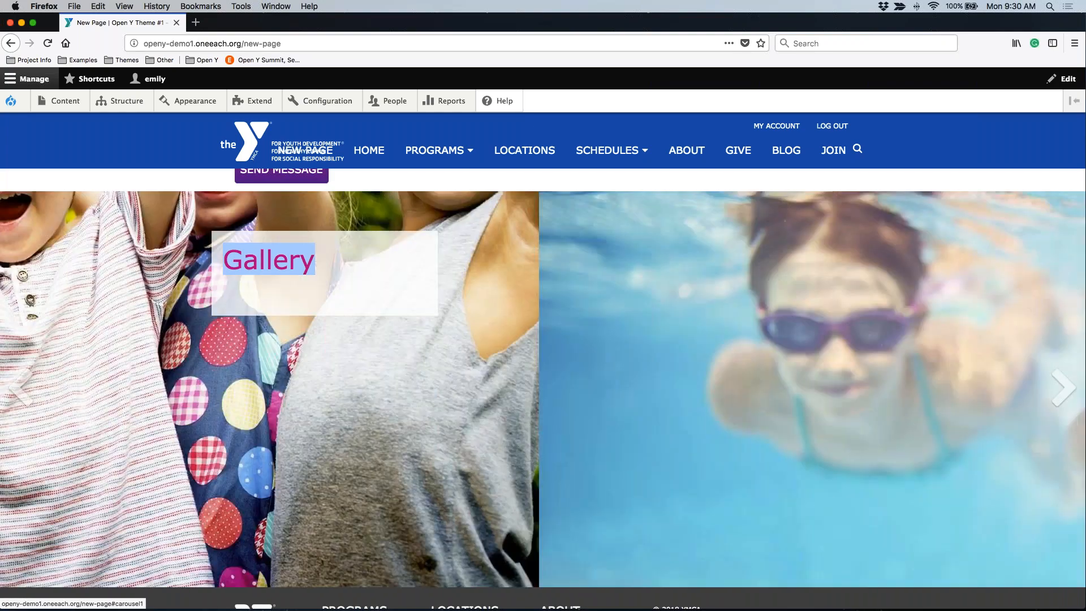
left_click(1058, 382)
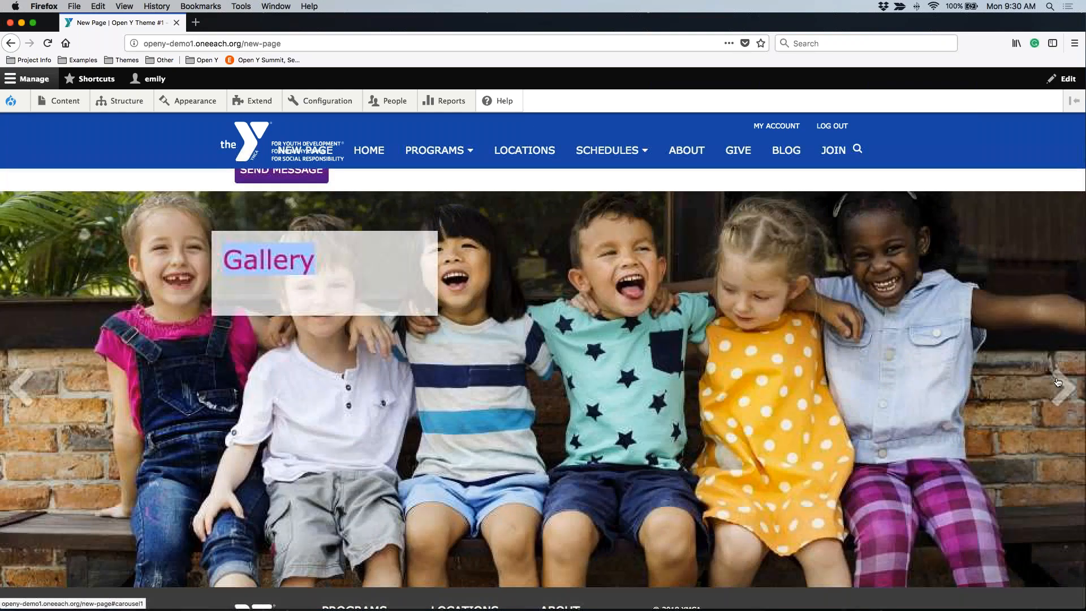
left_click(1056, 384)
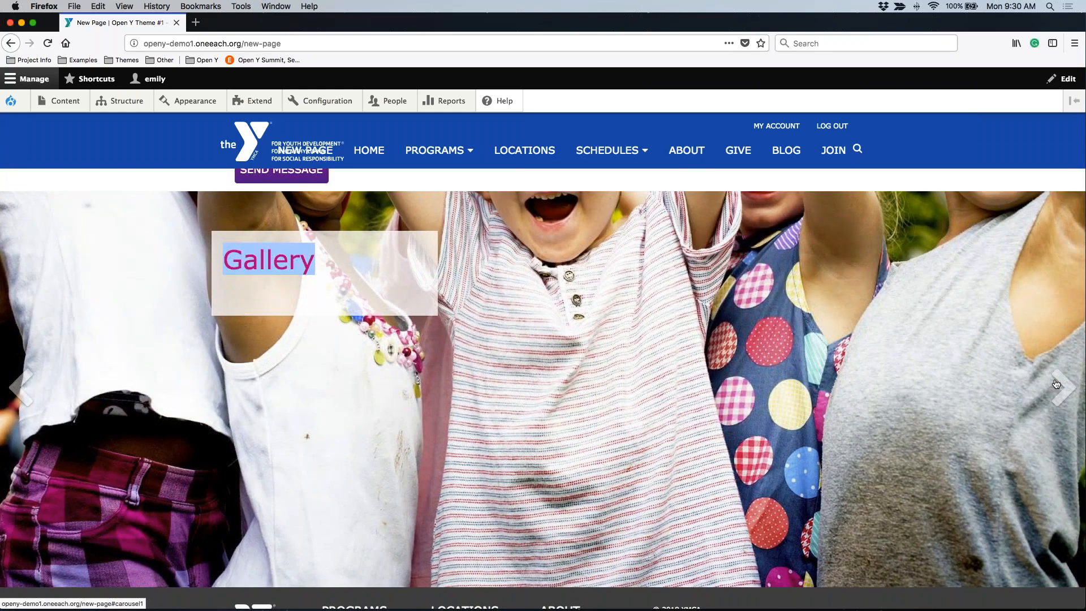
left_click(1056, 384)
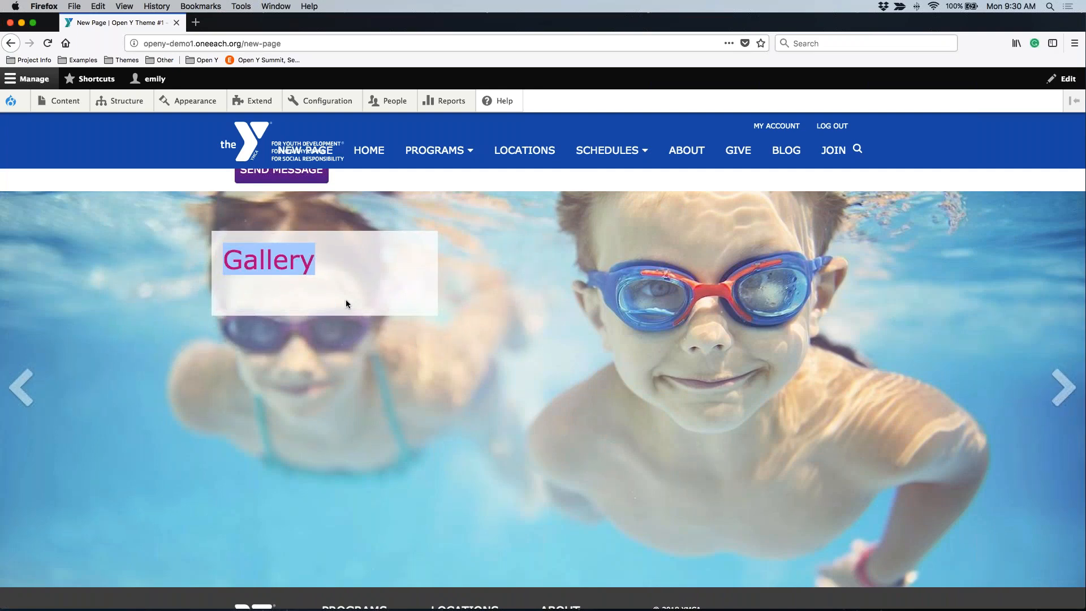
Open the New Page landing page for editing and examine its menu settings and URL path settings, including the URL alias.
scroll(554, 277, "up", 15)
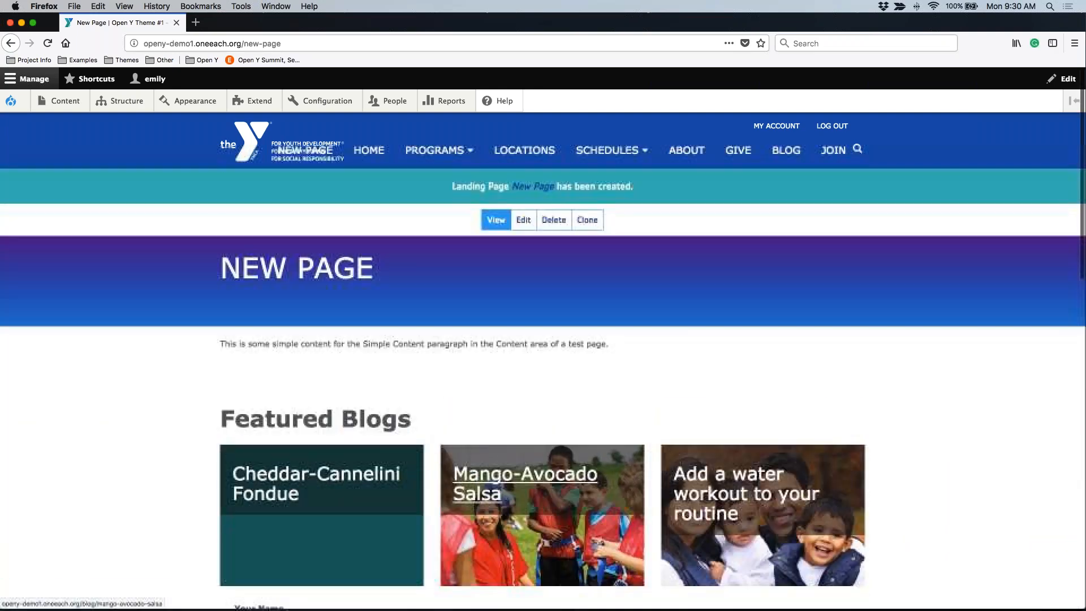
left_click(526, 223)
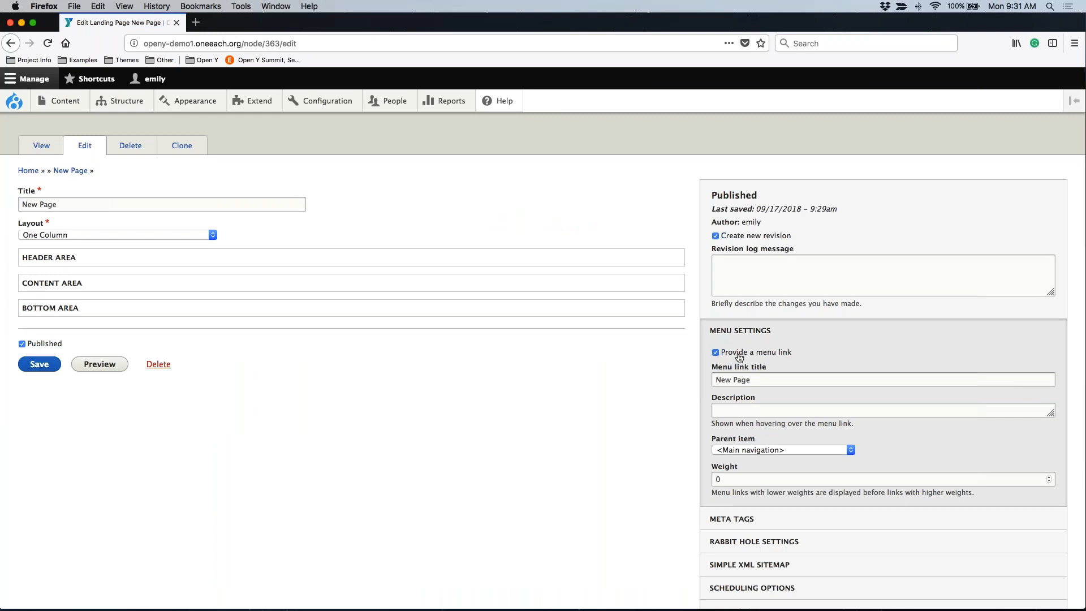
scroll(741, 452, "down", 5)
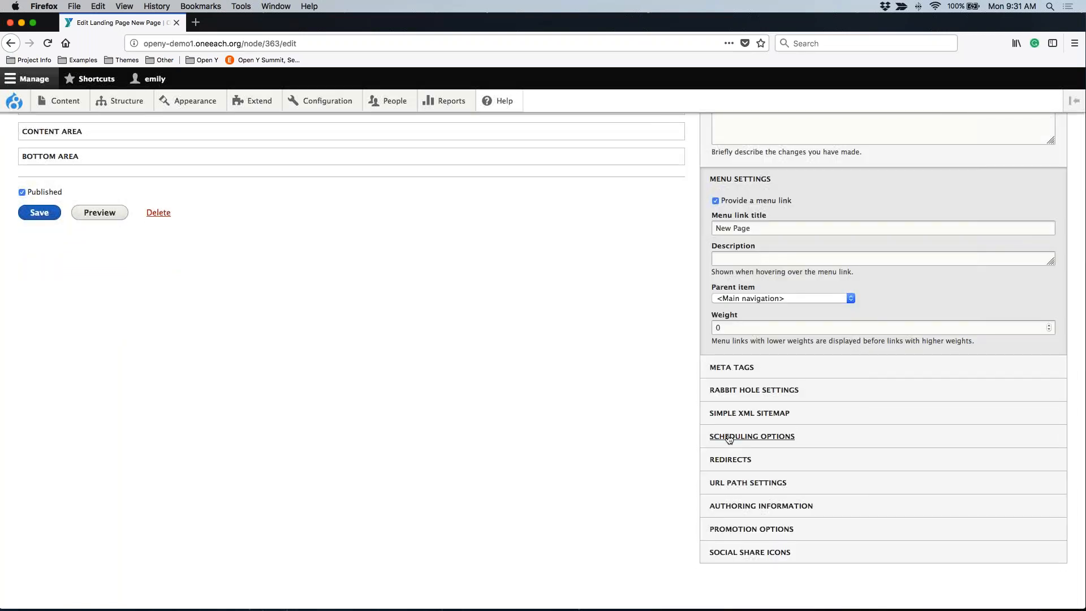
scroll(728, 439, "down", 1)
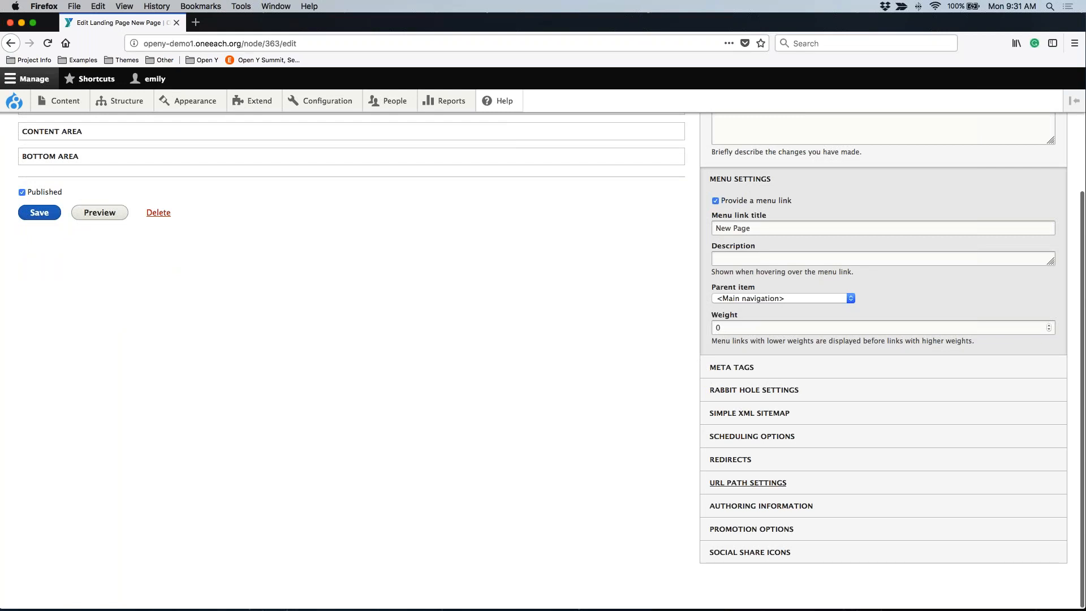
scroll(749, 490, "down", 1)
left_click(748, 490)
scroll(749, 490, "down", 2)
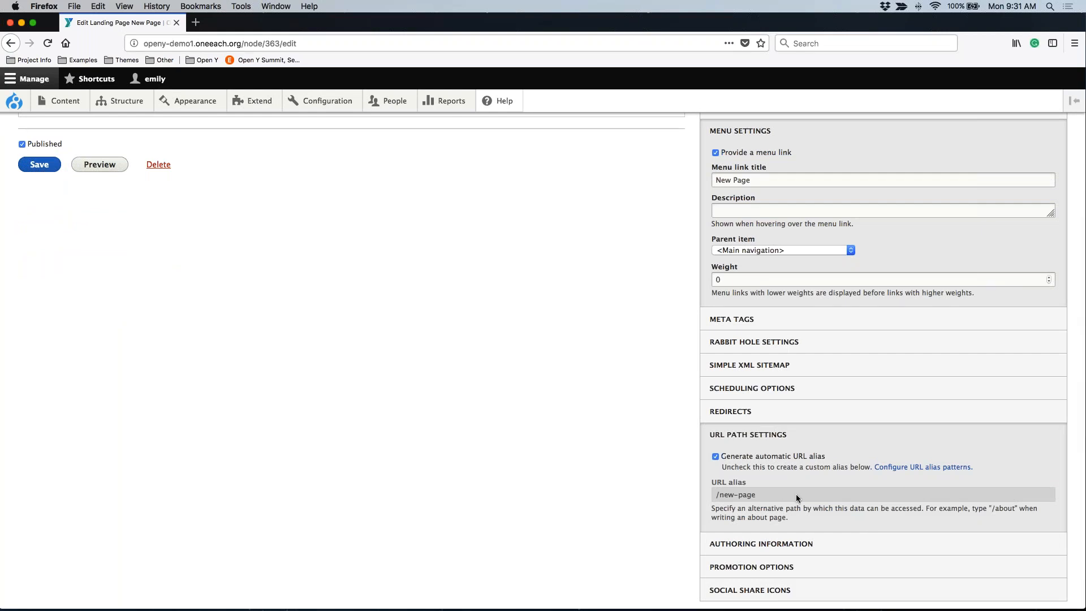
Check the revision log message field in the publishing information, then return to viewing the page without saving.
key("Home")
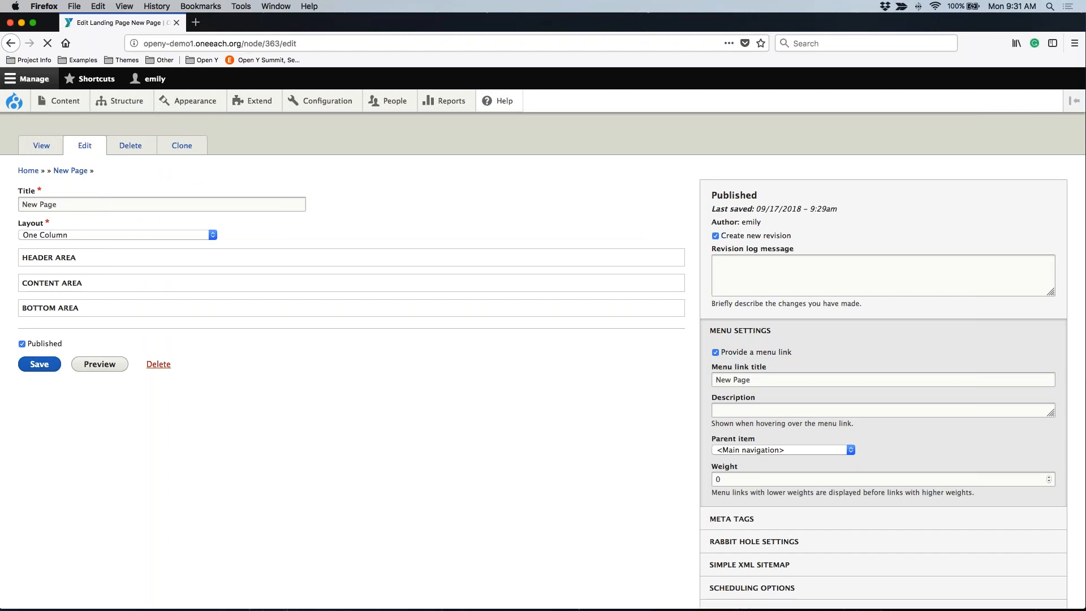
left_click(742, 267)
left_click_drag(714, 253, 805, 255)
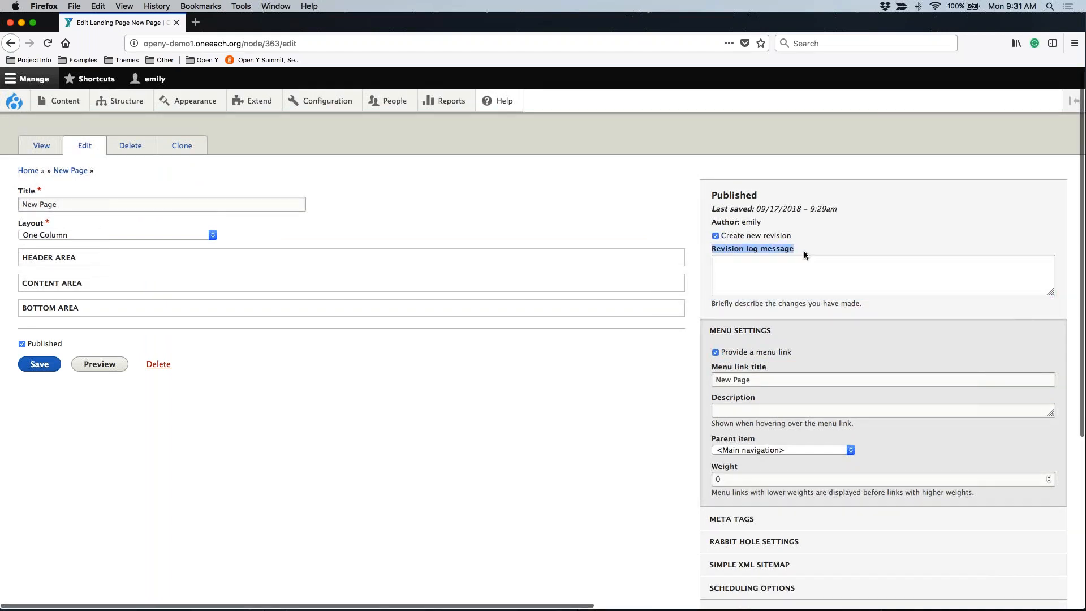
left_click(805, 255)
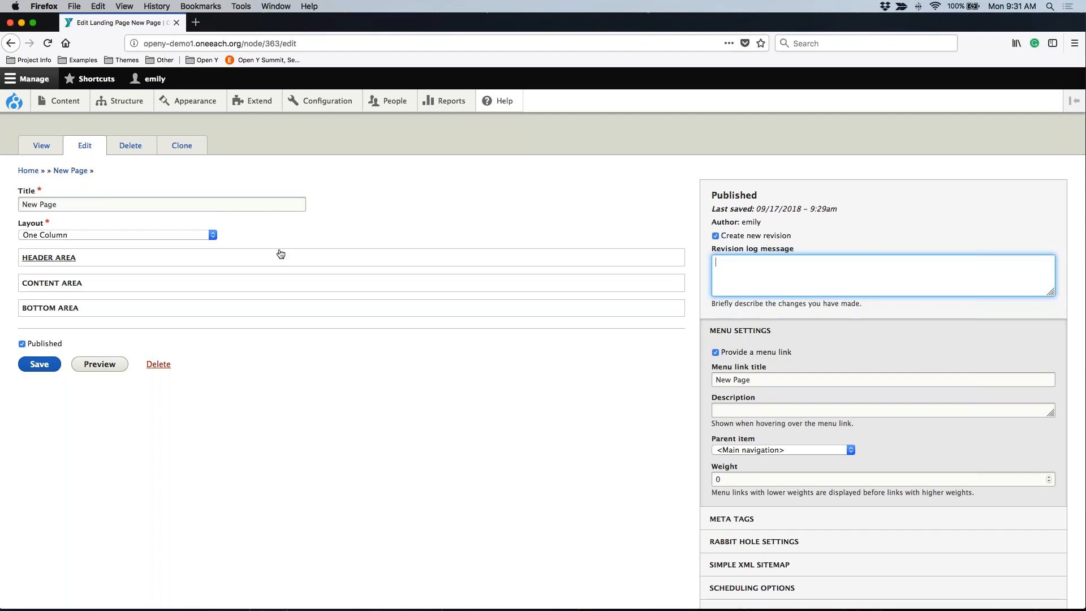
left_click(41, 146)
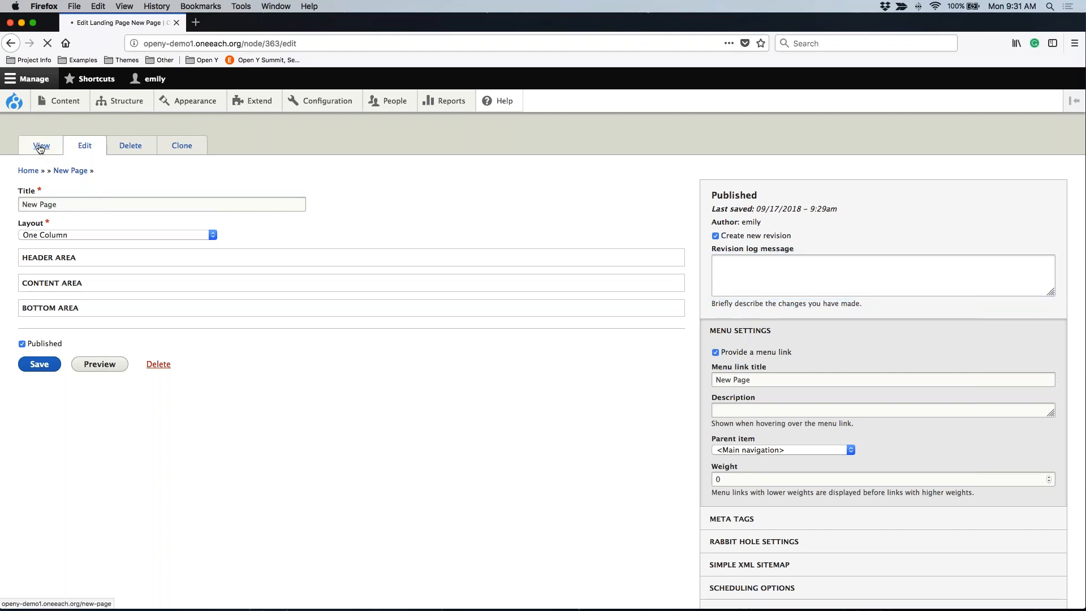